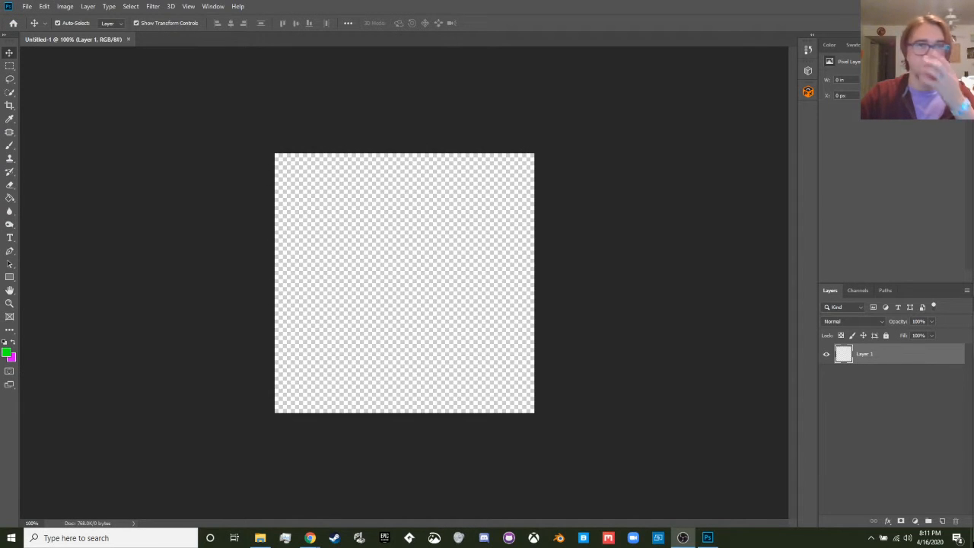
pyautogui.click(213, 6)
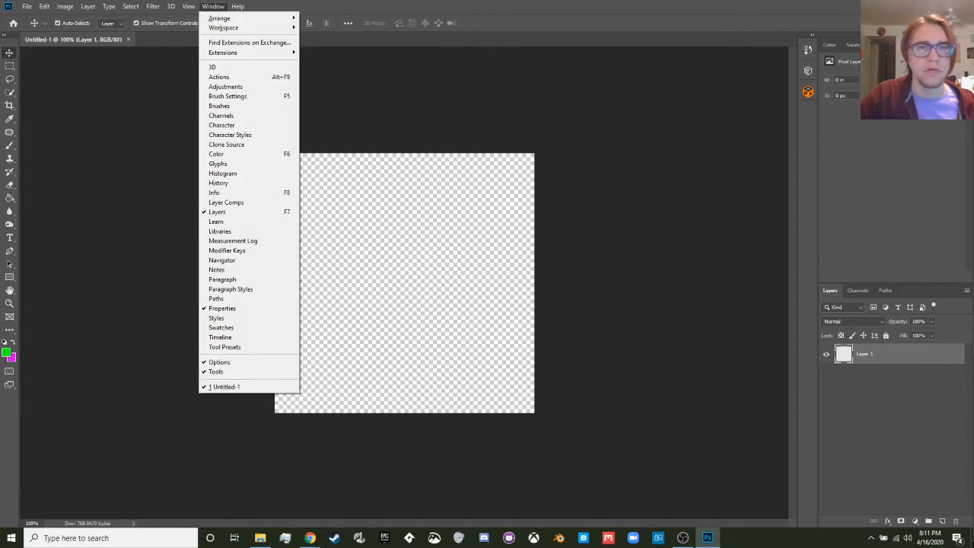
pyautogui.press('Escape')
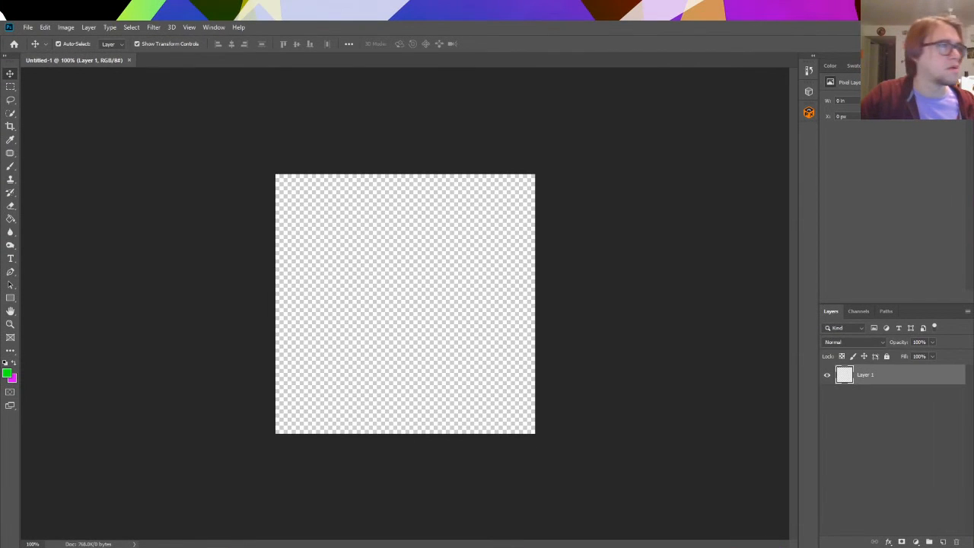
pyautogui.click(189, 27)
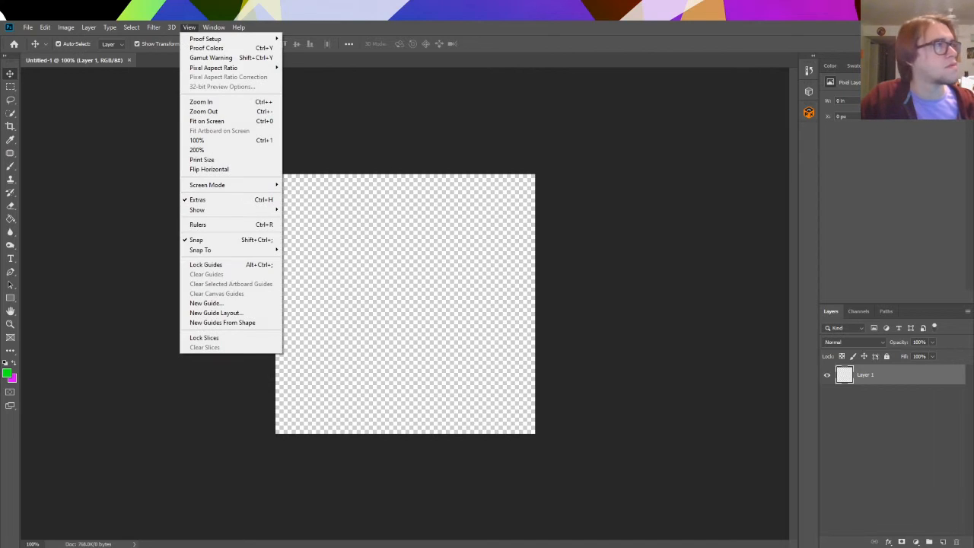
pyautogui.press('Escape')
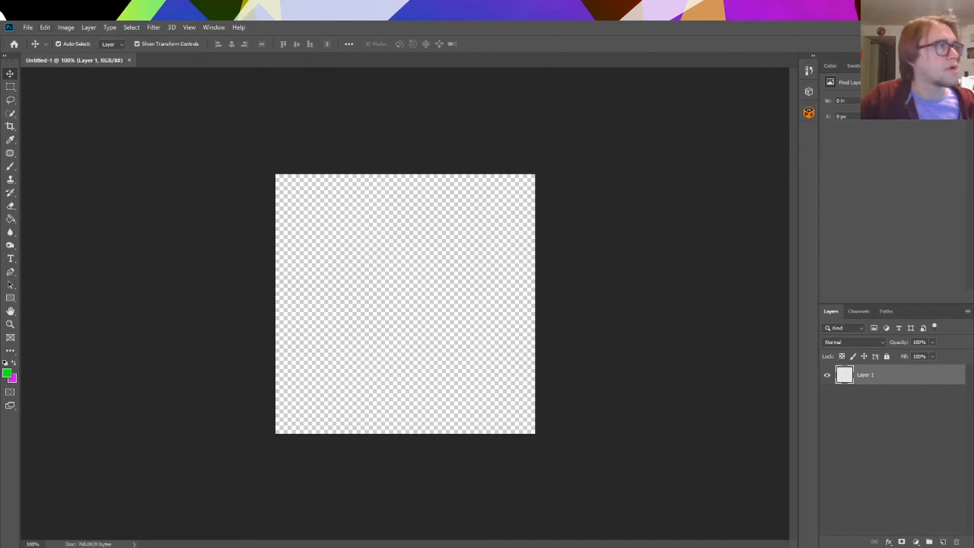
pyautogui.click(405, 305)
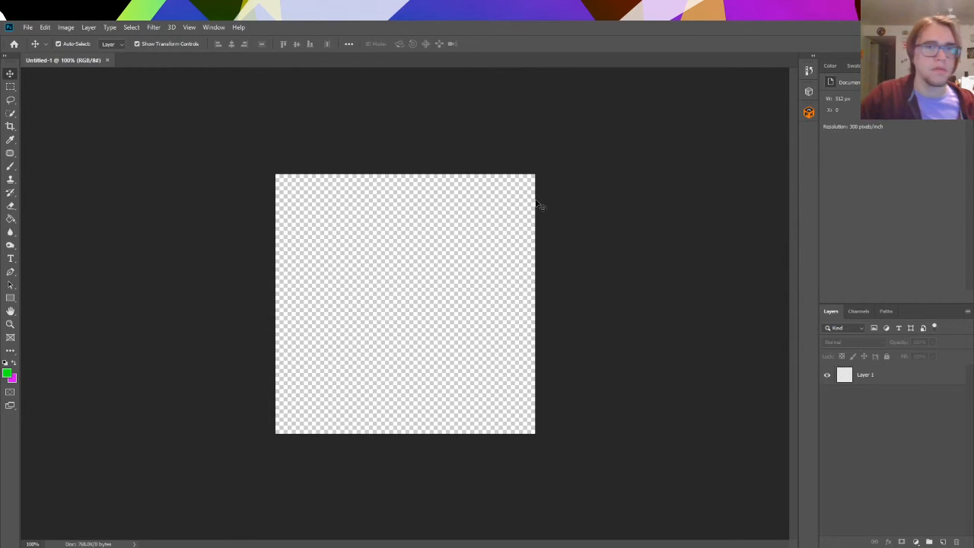
pyautogui.click(212, 28)
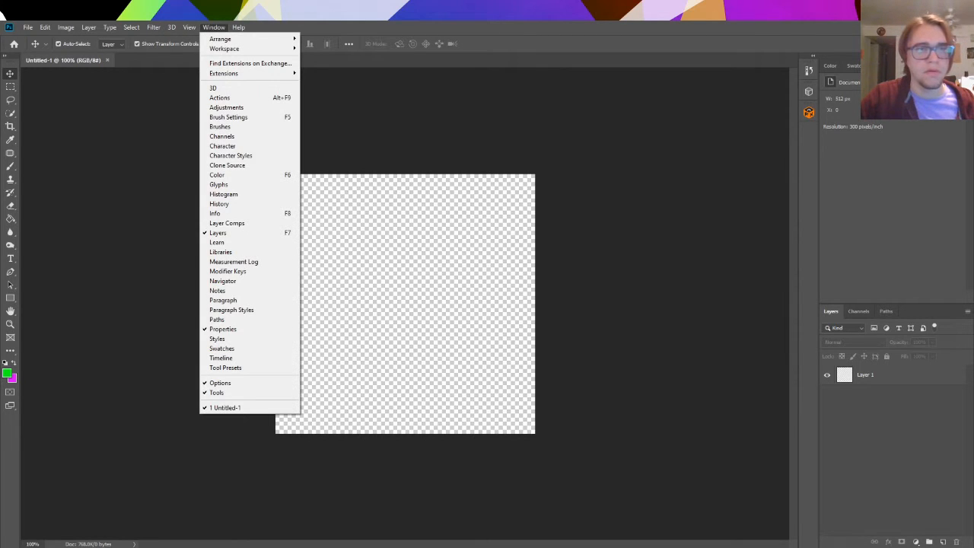
pyautogui.click(896, 239)
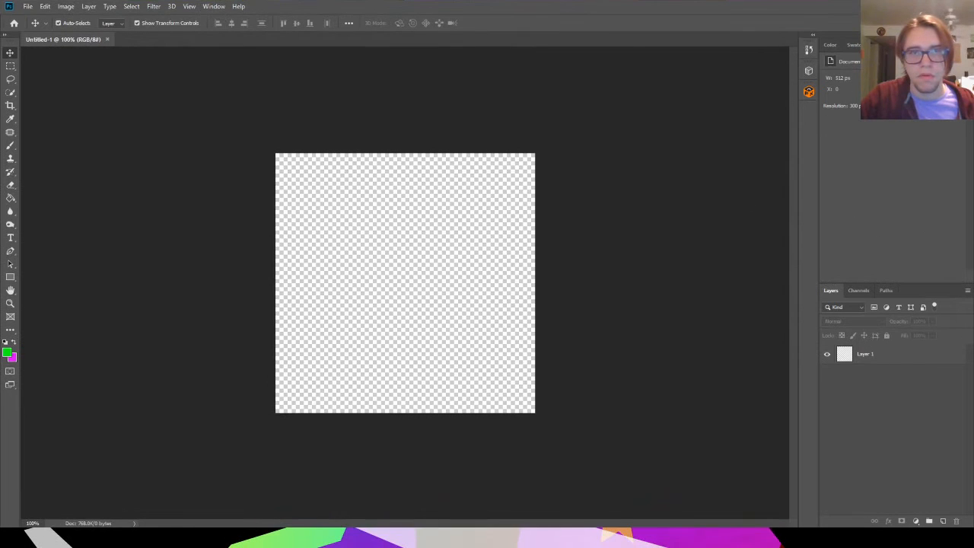
# - Switch to the Motion workspace and enlarge the Timeline area below the canvas
pyautogui.click(210, 28)
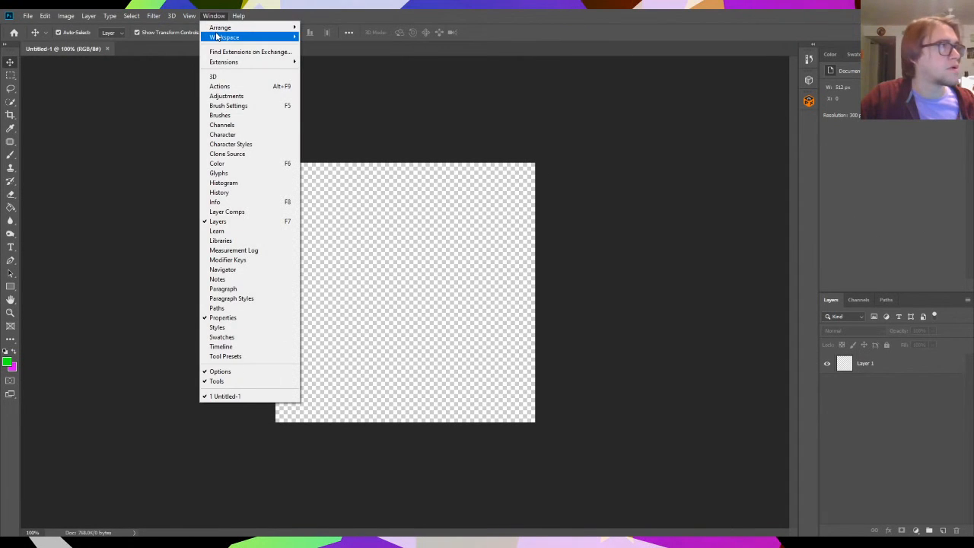
pyautogui.moveTo(217, 38)
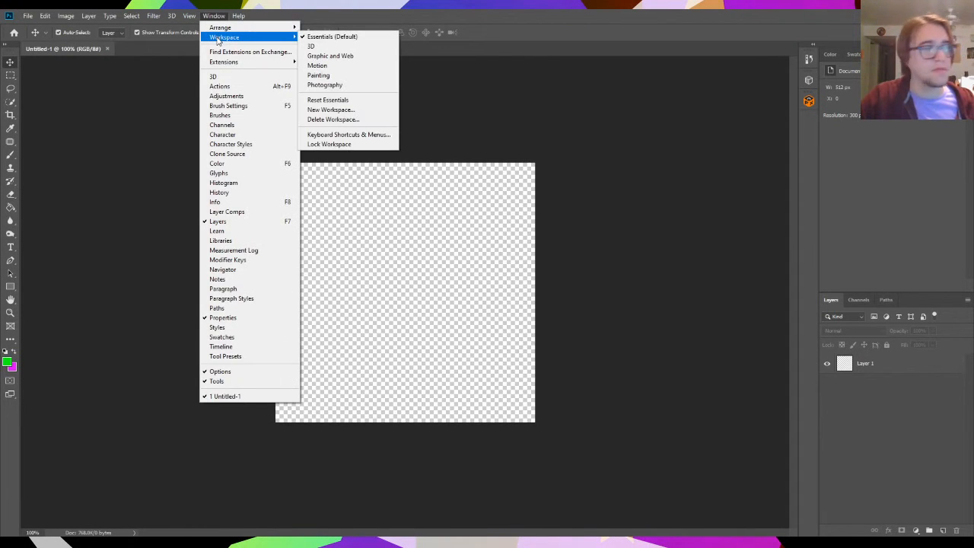
pyautogui.click(318, 66)
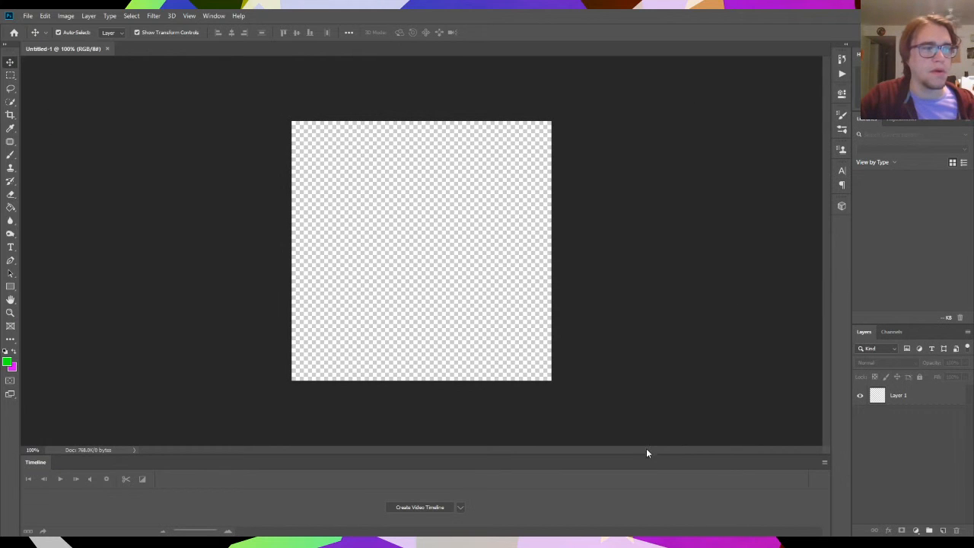
pyautogui.moveTo(645, 452); pyautogui.dragTo(644, 394)
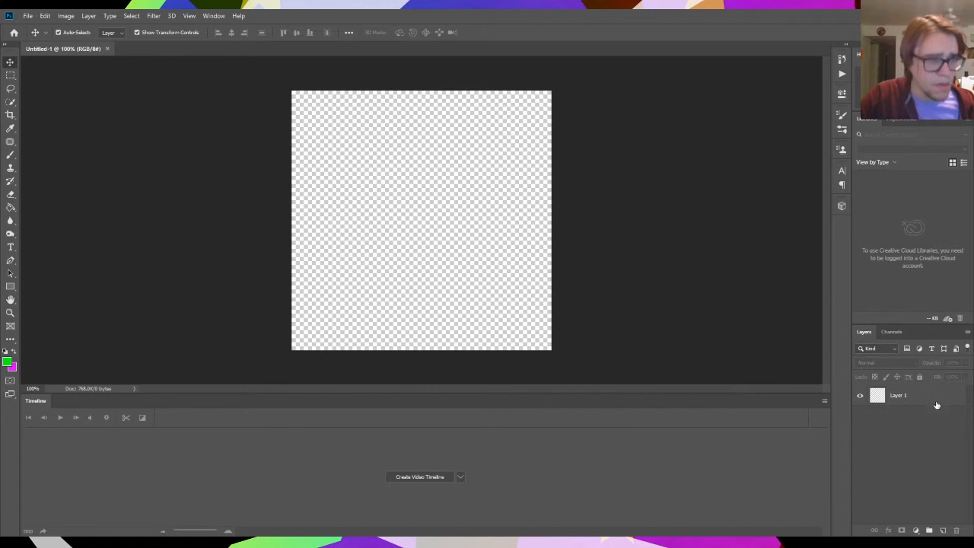
# - Hide the Timeline and show it again
pyautogui.click(214, 16)
pyautogui.click(251, 346)
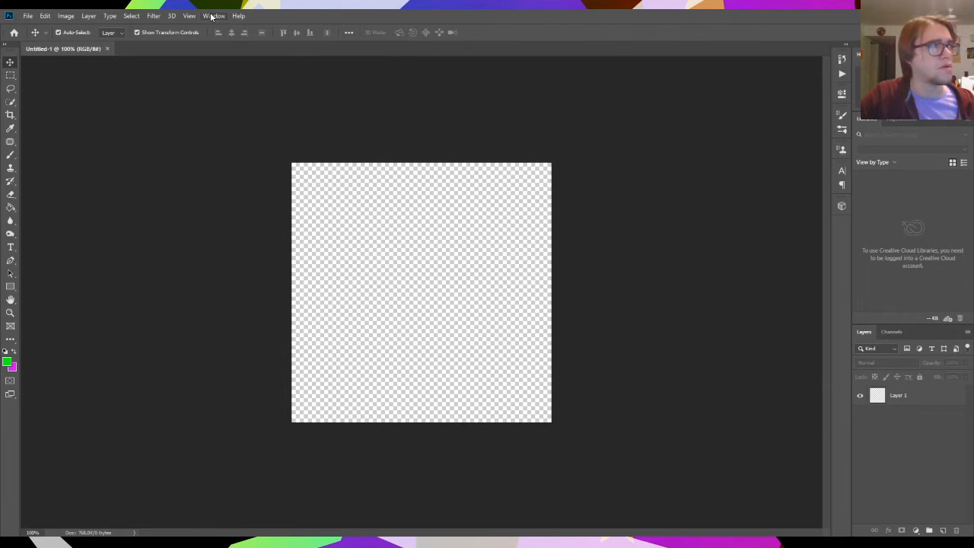
pyautogui.click(213, 16)
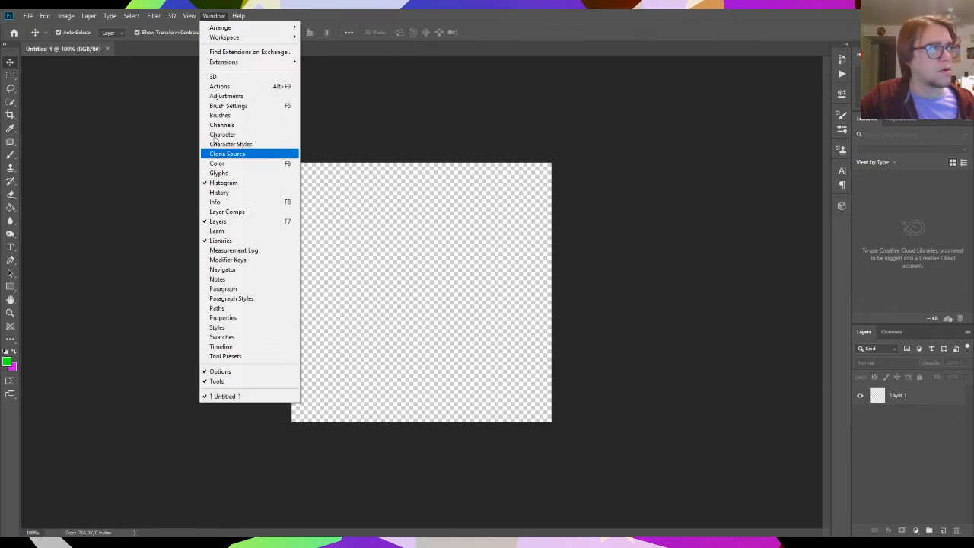
pyautogui.click(230, 347)
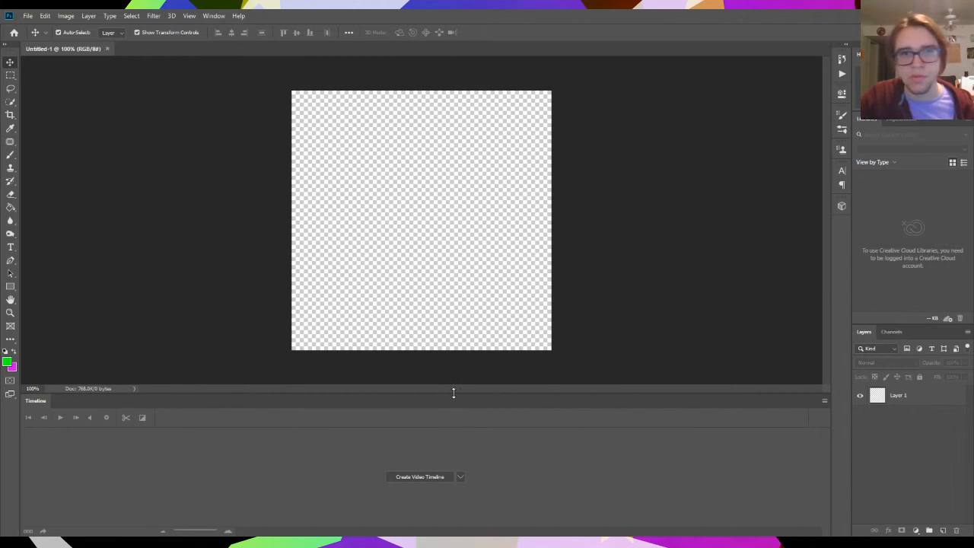
pyautogui.click(213, 16)
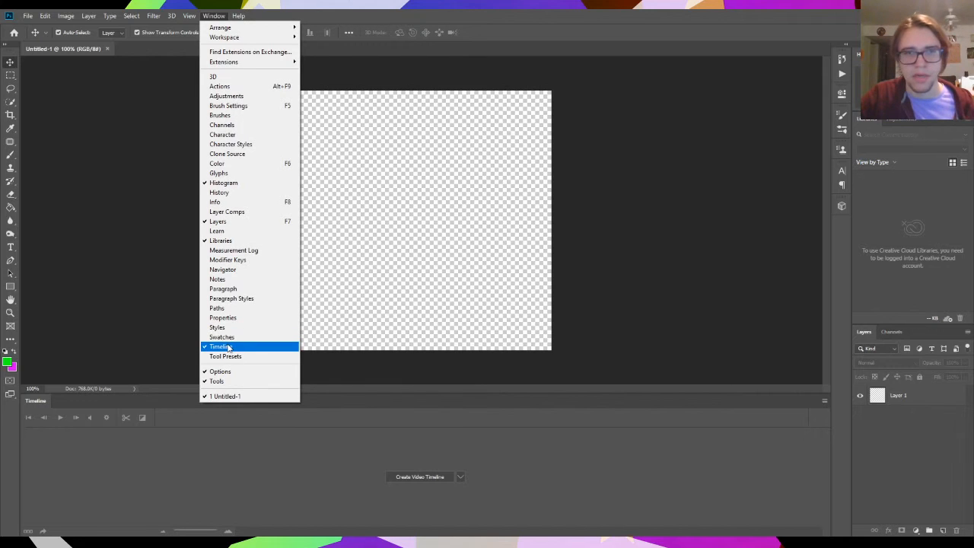
pyautogui.click(176, 318)
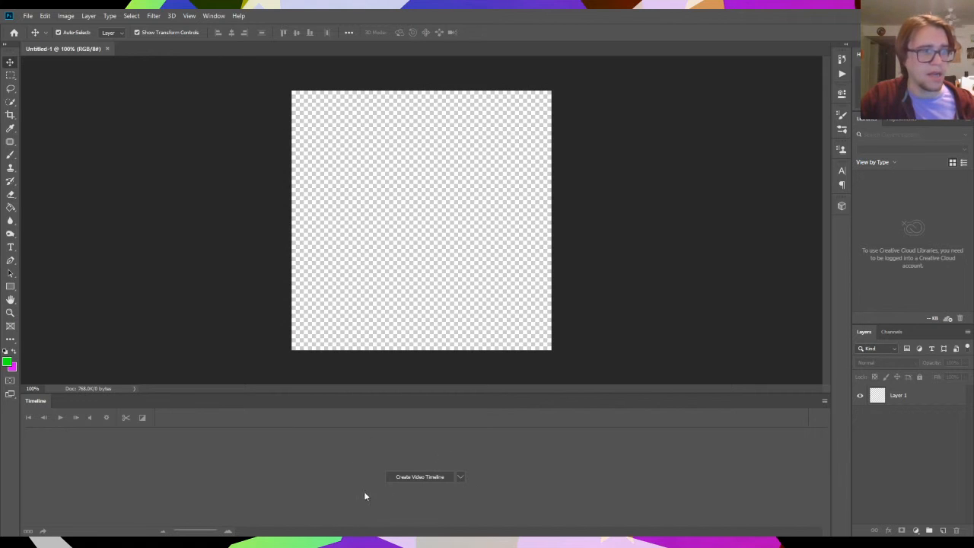
# - Check the available timeline types and create a video timeline for the document
pyautogui.click(460, 477)
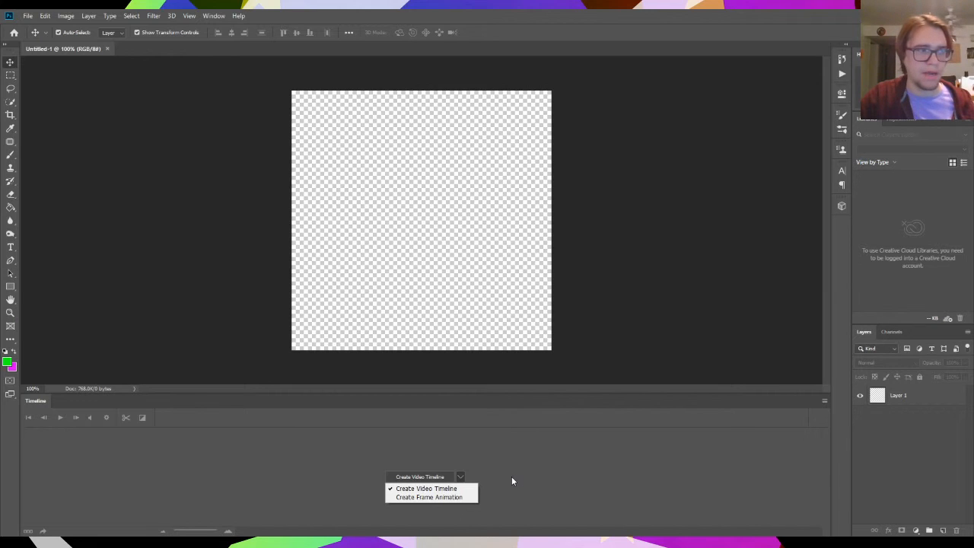
pyautogui.click(610, 479)
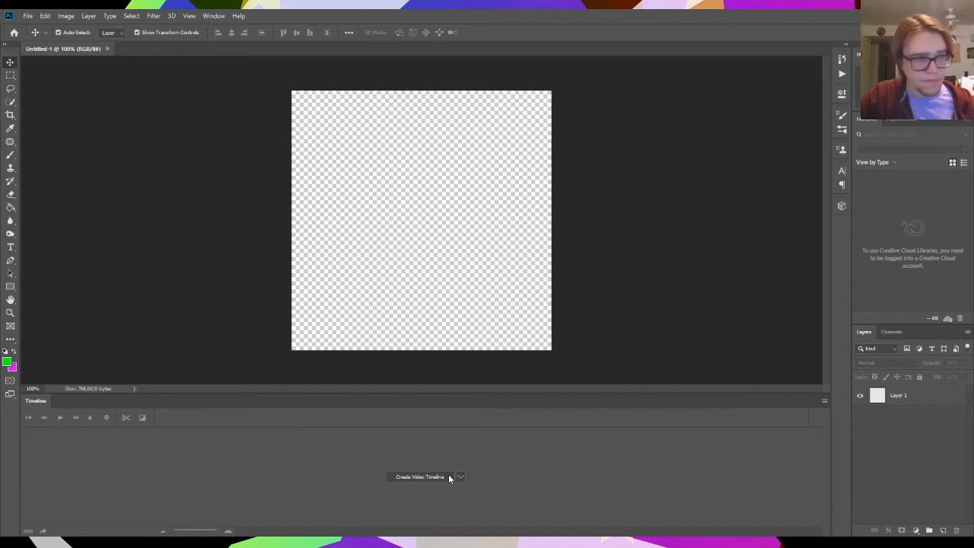
pyautogui.click(418, 477)
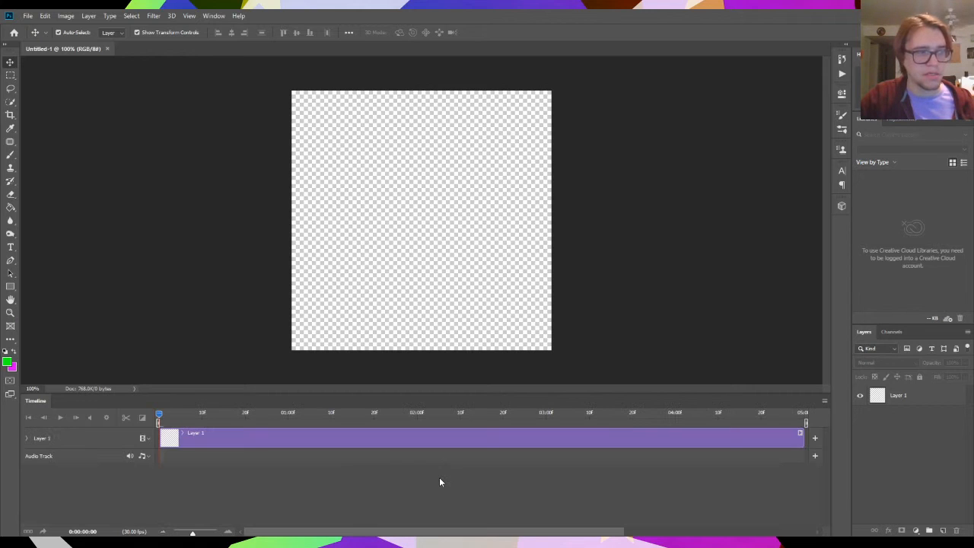
# - Scrub the playhead through the Layer 1 clip and examine the layer's position, opacity and style animation properties
pyautogui.moveTo(219, 416); pyautogui.dragTo(89, 465)
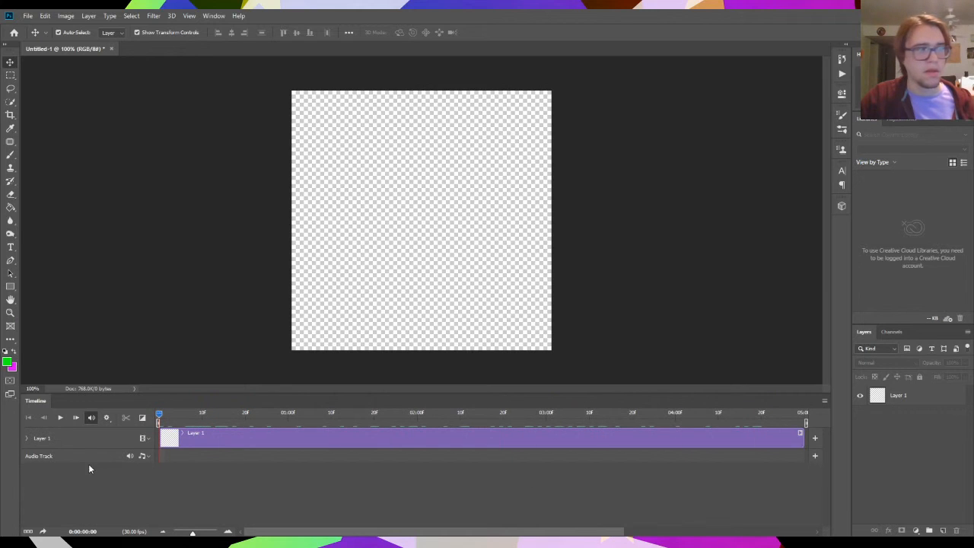
pyautogui.click(236, 438)
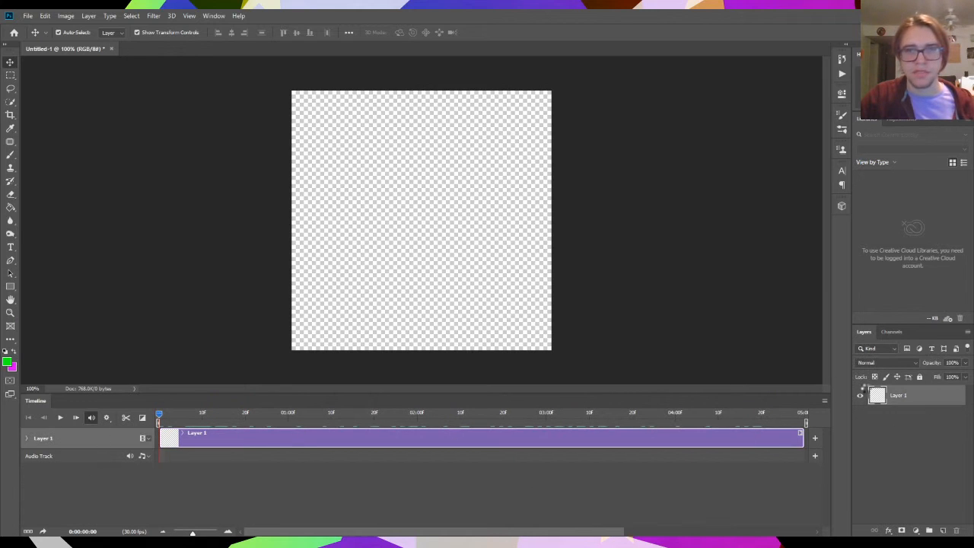
pyautogui.click(881, 394)
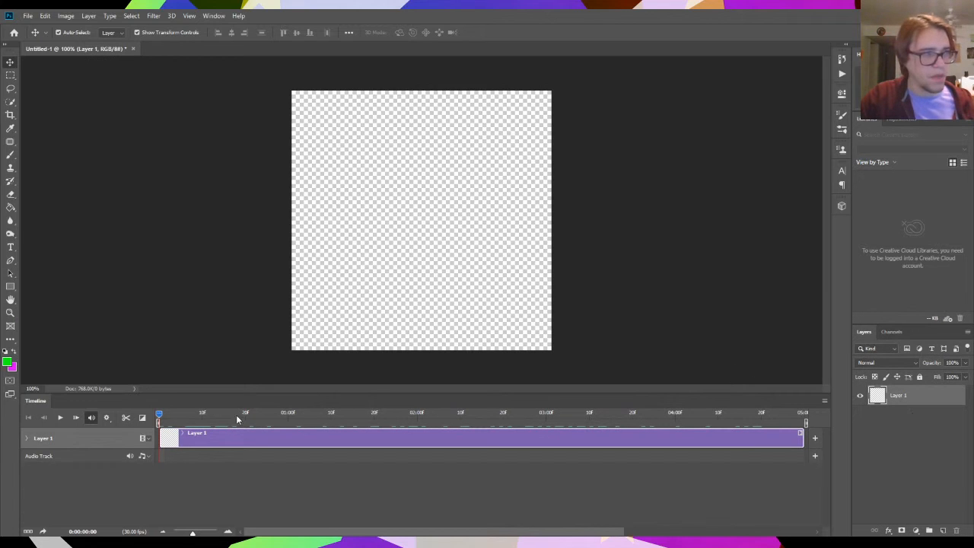
pyautogui.moveTo(236, 415); pyautogui.dragTo(373, 415)
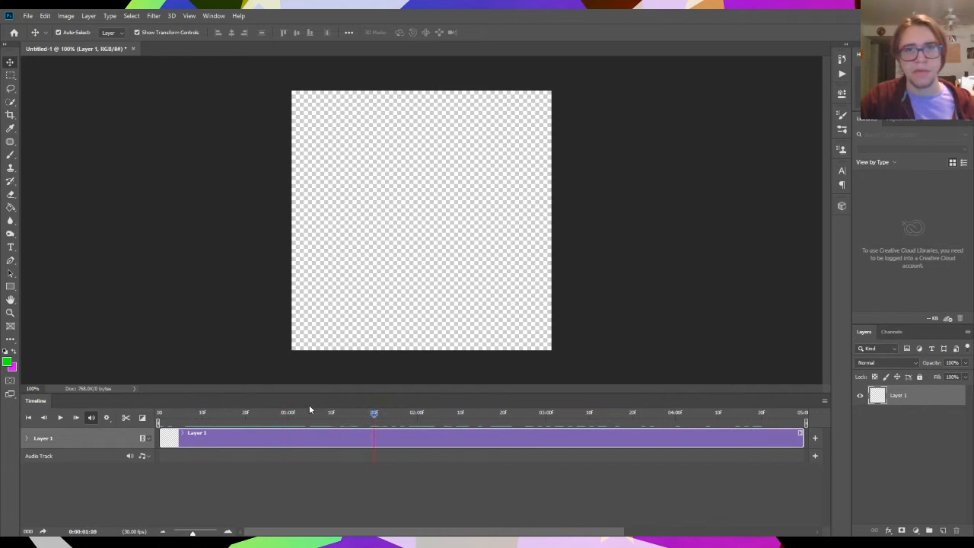
pyautogui.moveTo(309, 406); pyautogui.dragTo(111, 419)
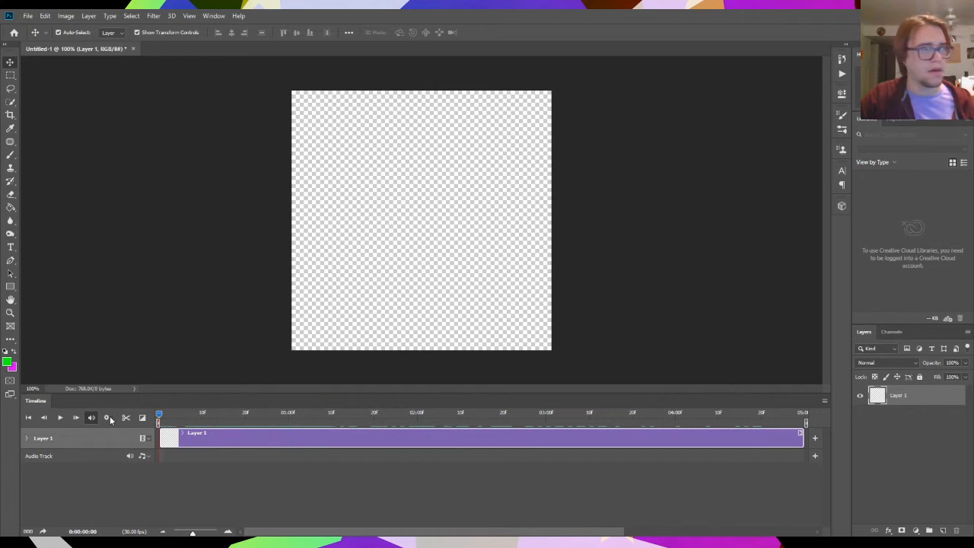
pyautogui.click(27, 439)
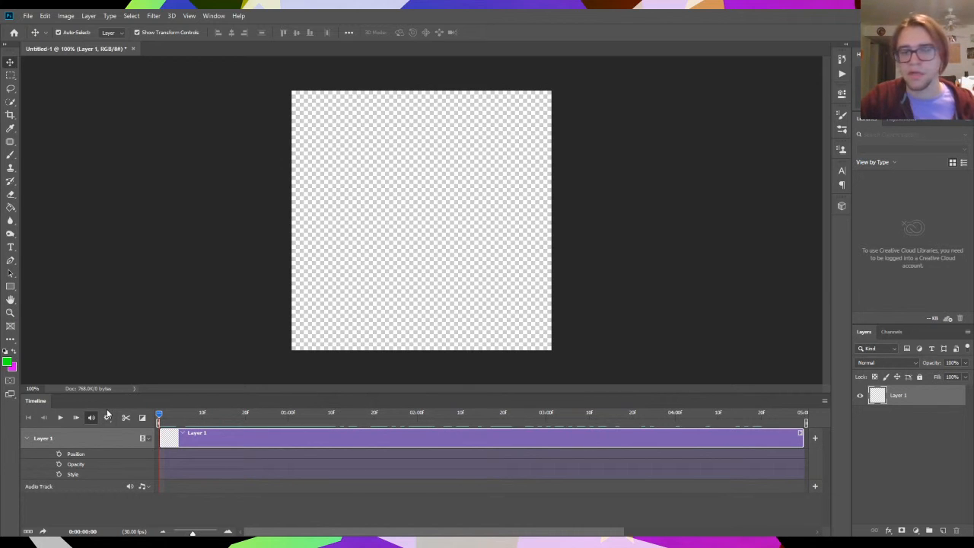
pyautogui.click(27, 438)
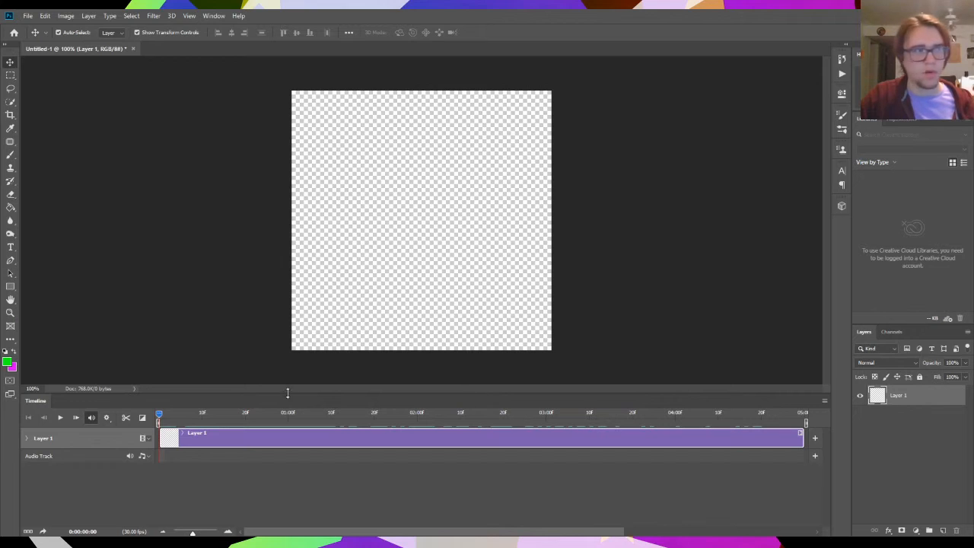
pyautogui.click(358, 468)
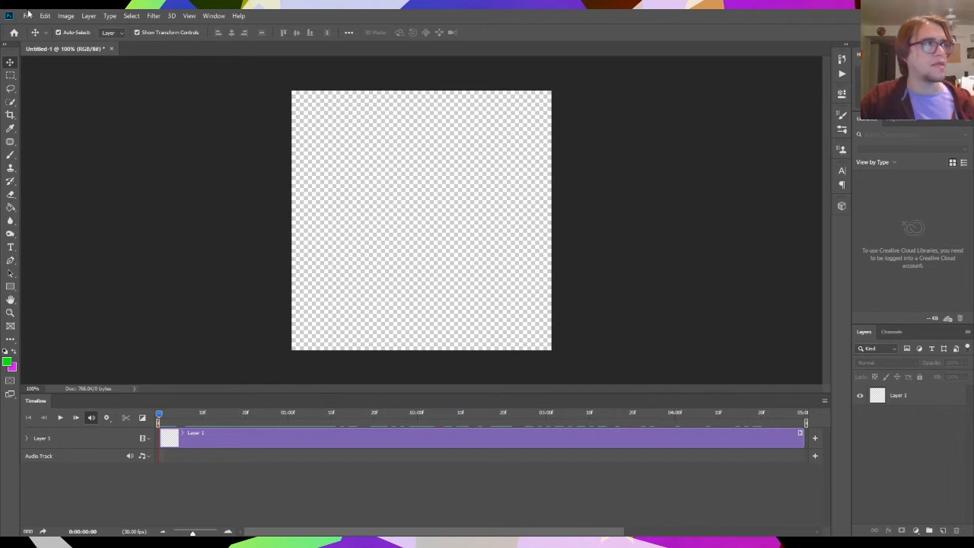
# - Add a new blank video layer above Layer 1
pyautogui.click(88, 17)
pyautogui.click(89, 17)
pyautogui.click(89, 17)
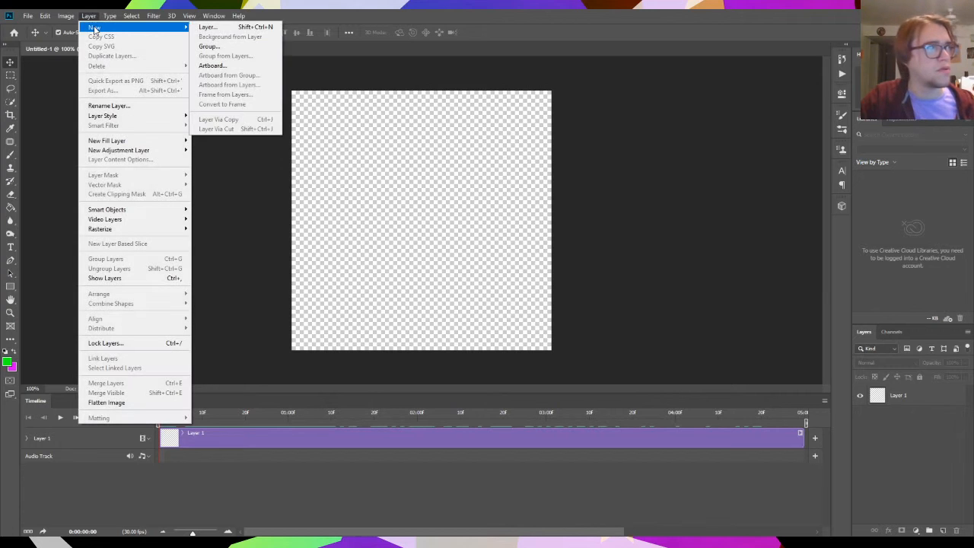
pyautogui.moveTo(137, 220)
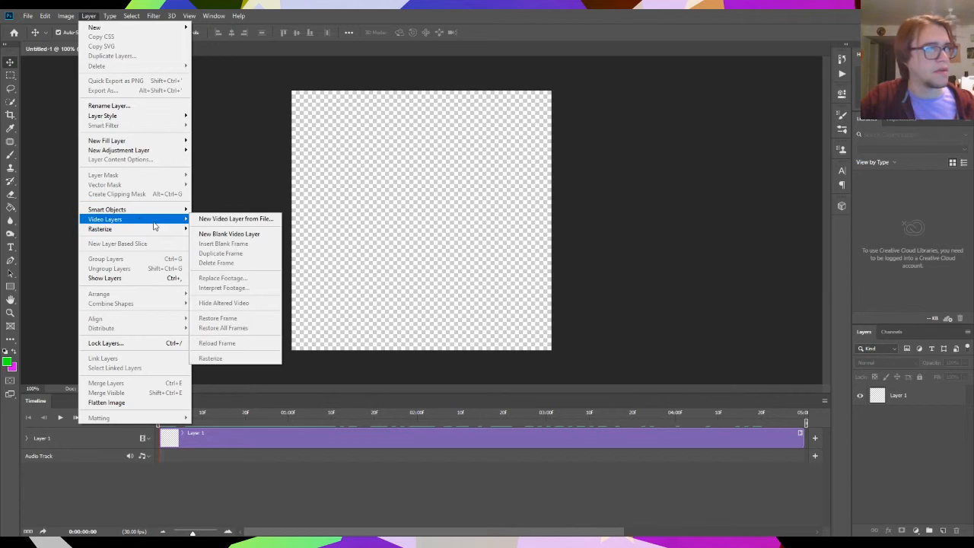
pyautogui.click(232, 236)
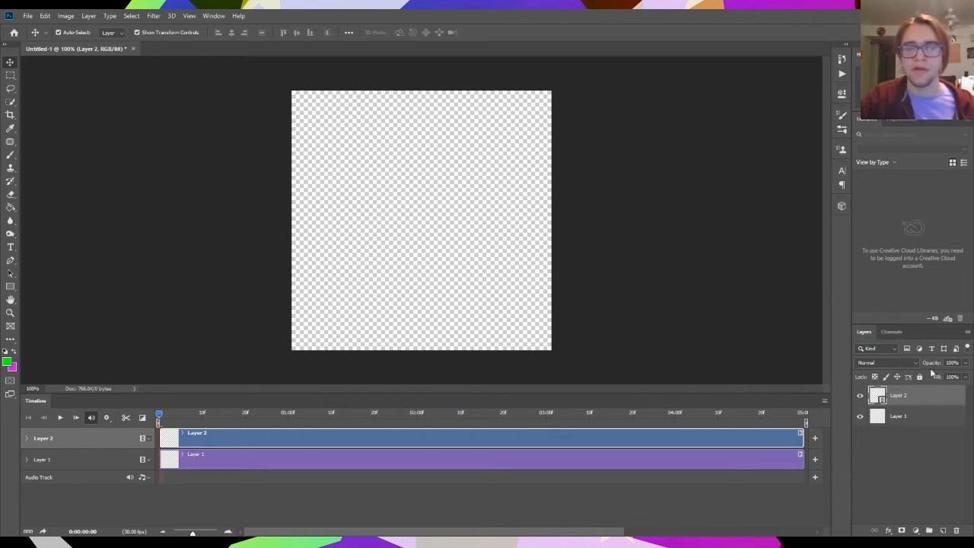
# - Move the playhead to 0:00:01:06 and compare the Layer 2 video clip with the Layer 1 clip
pyautogui.click(282, 448)
pyautogui.click(289, 437)
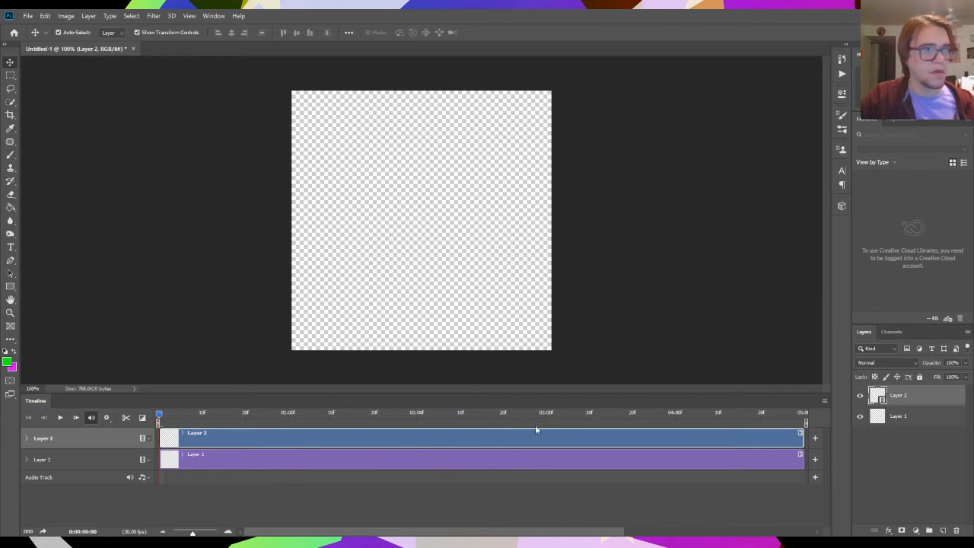
pyautogui.click(312, 422)
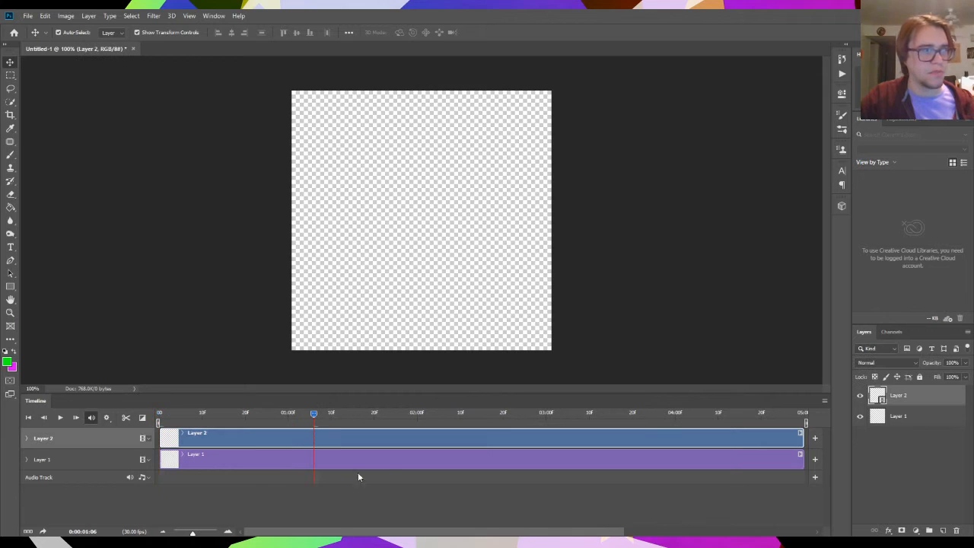
pyautogui.click(390, 461)
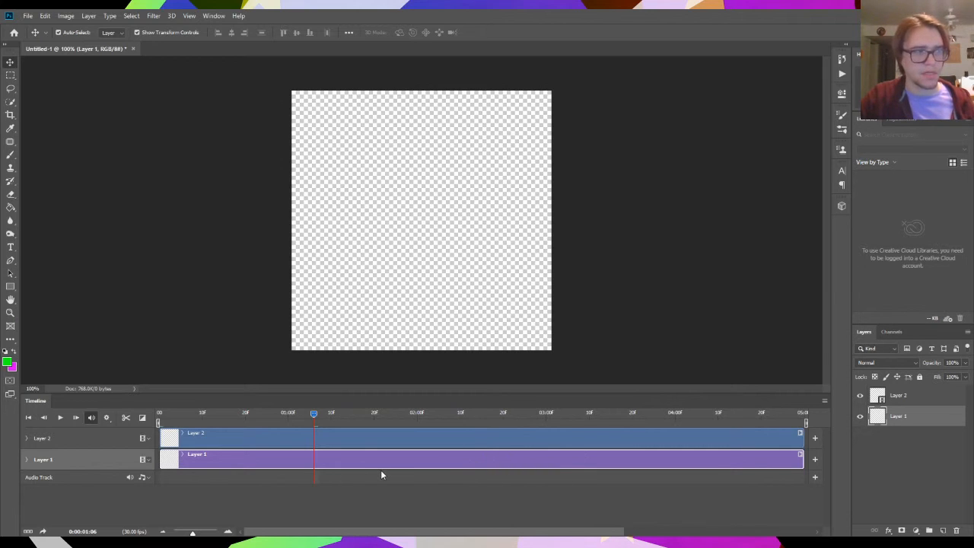
pyautogui.click(457, 439)
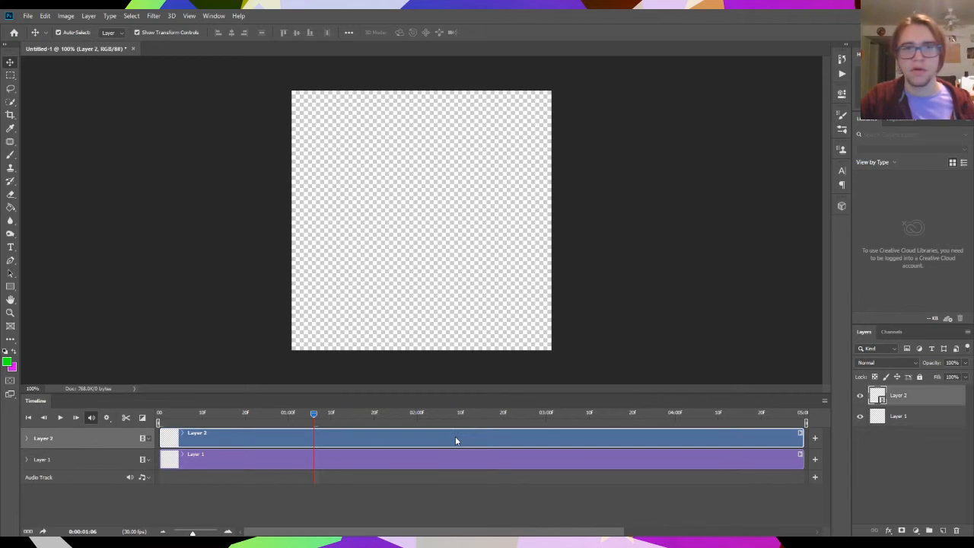
pyautogui.click(196, 462)
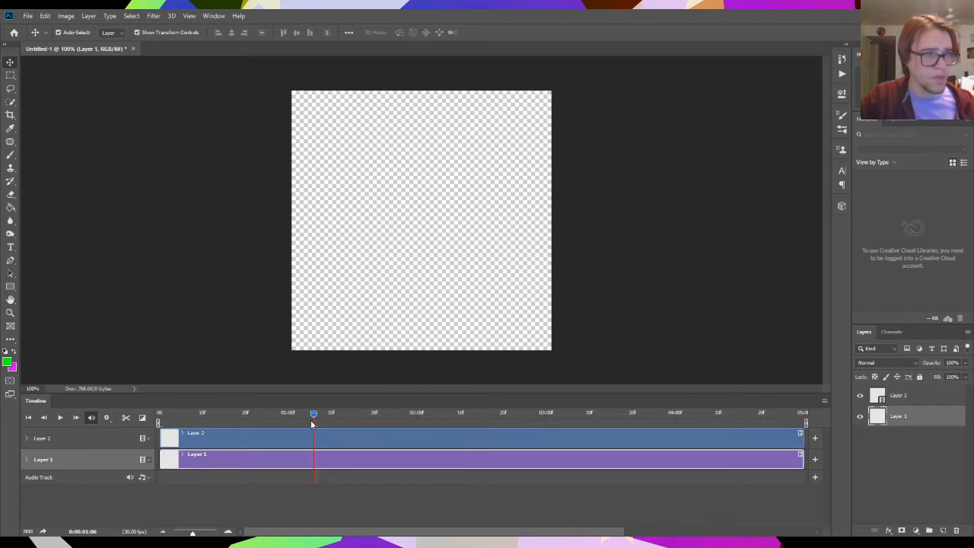
# - Delete Layer 1 from the document
pyautogui.moveTo(312, 423); pyautogui.dragTo(188, 417)
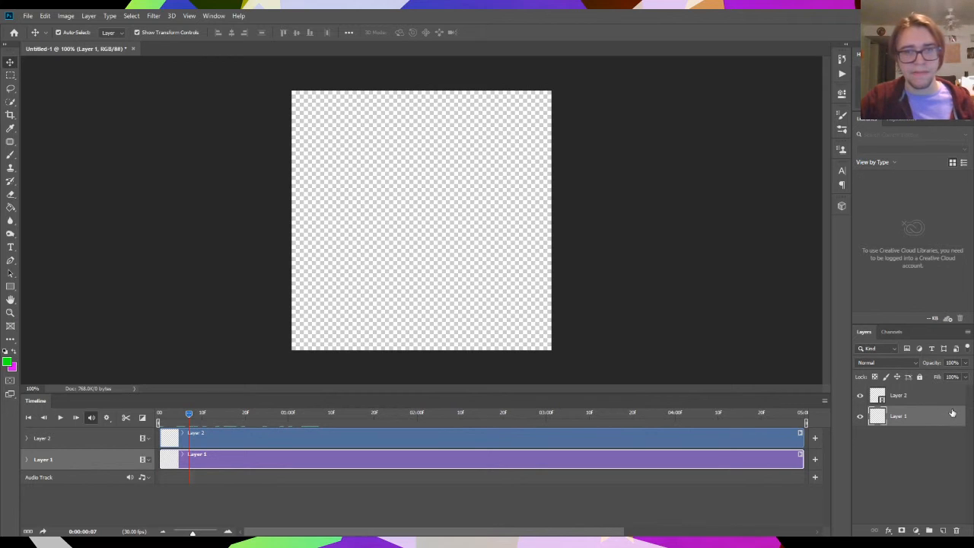
pyautogui.click(957, 531)
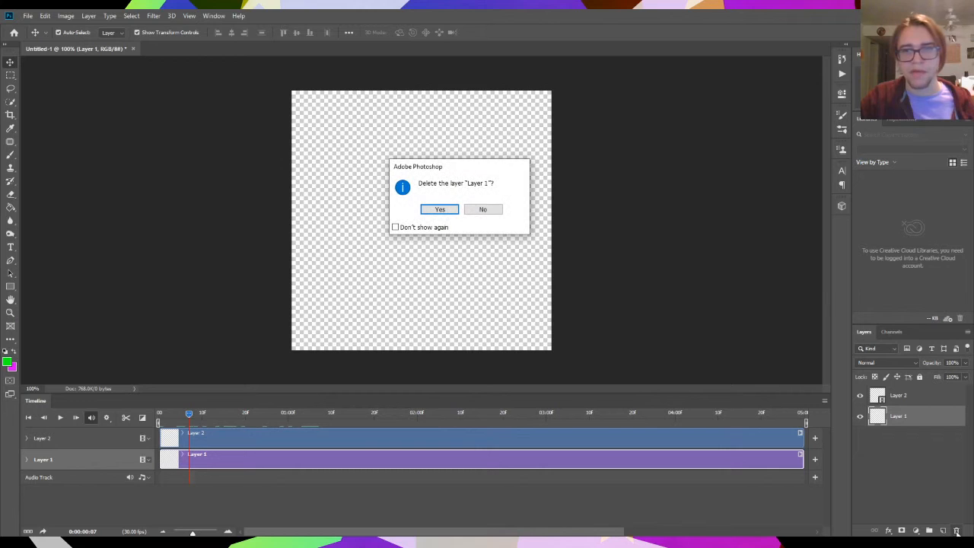
pyautogui.click(438, 209)
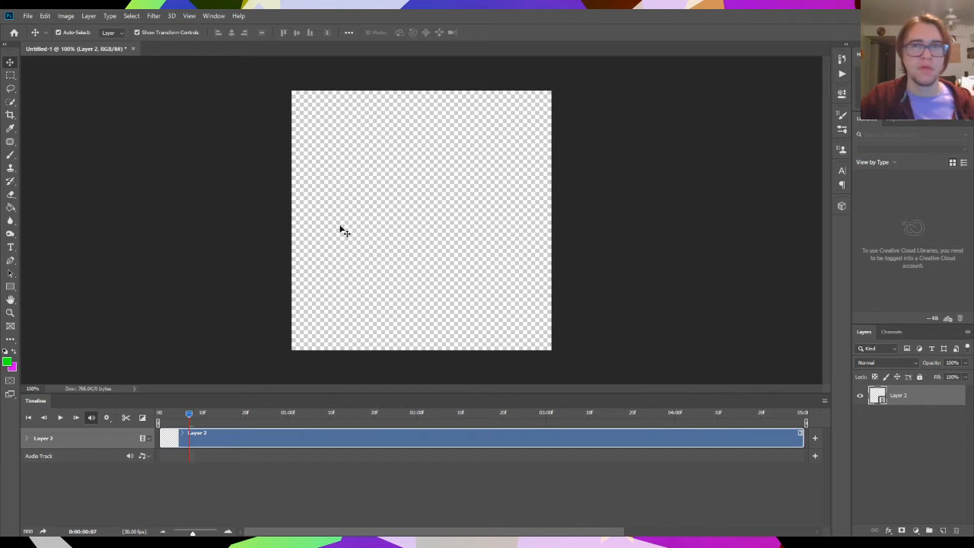
# - Paint a wavy green outline with the Brush tool on the first frame of the Layer 2 video clip
pyautogui.moveTo(238, 416); pyautogui.dragTo(201, 415)
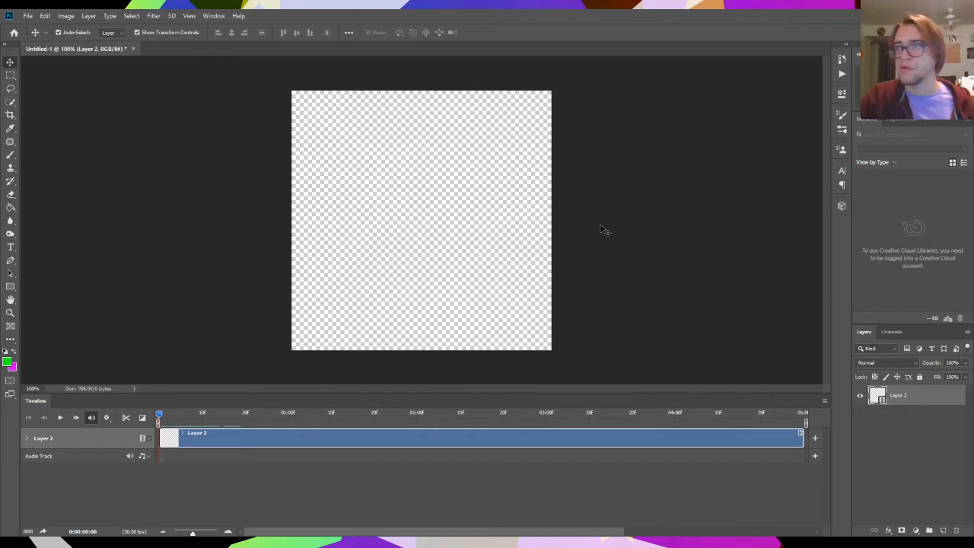
pyautogui.click(10, 155)
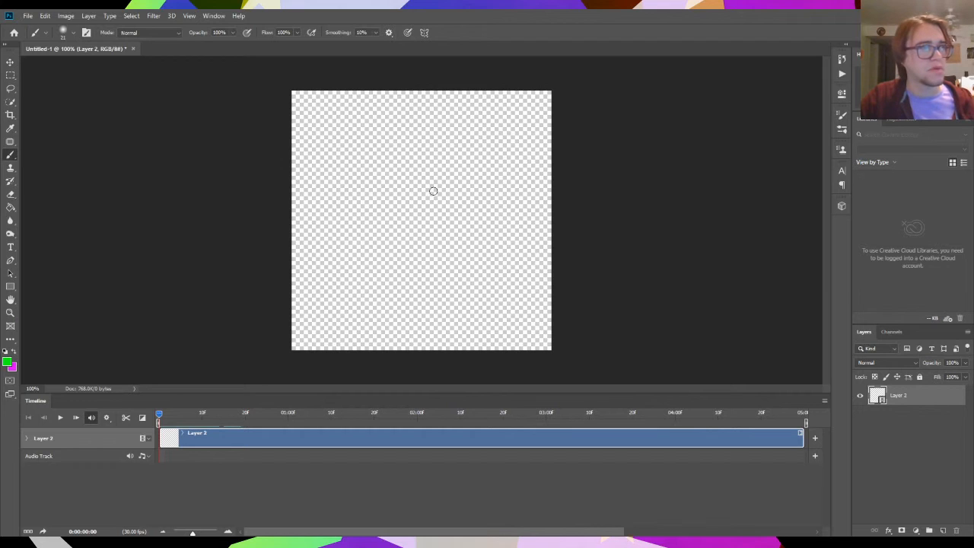
pyautogui.moveTo(433, 191)
pyautogui.mouseDown()
pyautogui.moveTo(394, 219)
pyautogui.moveTo(374, 244)
pyautogui.moveTo(464, 237)
pyautogui.moveTo(464, 261)
pyautogui.moveTo(407, 288)
pyautogui.moveTo(459, 308)
pyautogui.moveTo(509, 270)
pyautogui.moveTo(510, 248)
pyautogui.moveTo(496, 232)
pyautogui.moveTo(502, 197)
pyautogui.moveTo(477, 205)
pyautogui.moveTo(476, 165)
pyautogui.moveTo(436, 155)
pyautogui.moveTo(387, 159)
pyautogui.moveTo(360, 179)
pyautogui.moveTo(430, 187)
pyautogui.mouseUp()
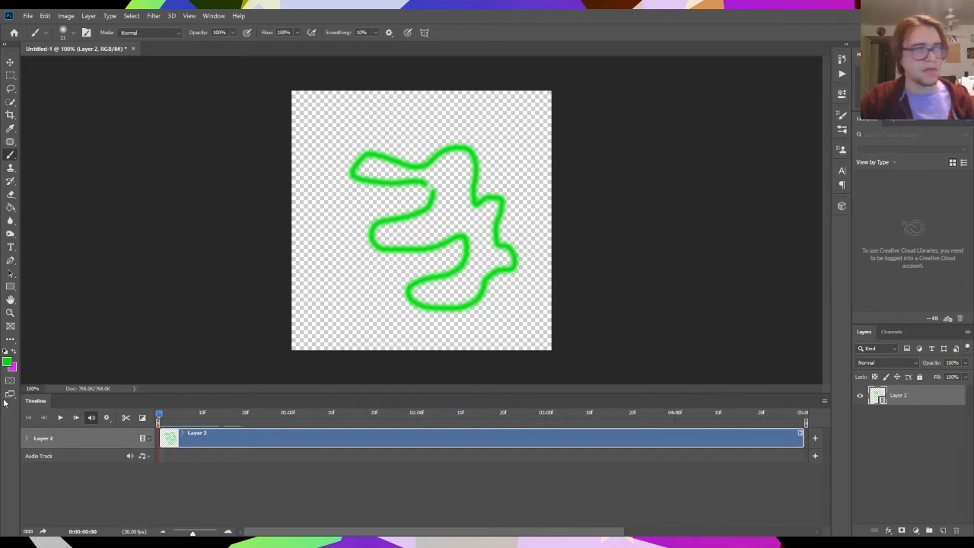
pyautogui.moveTo(161, 417)
pyautogui.mouseDown()
pyautogui.moveTo(202, 417)
pyautogui.moveTo(159, 426)
pyautogui.mouseUp()
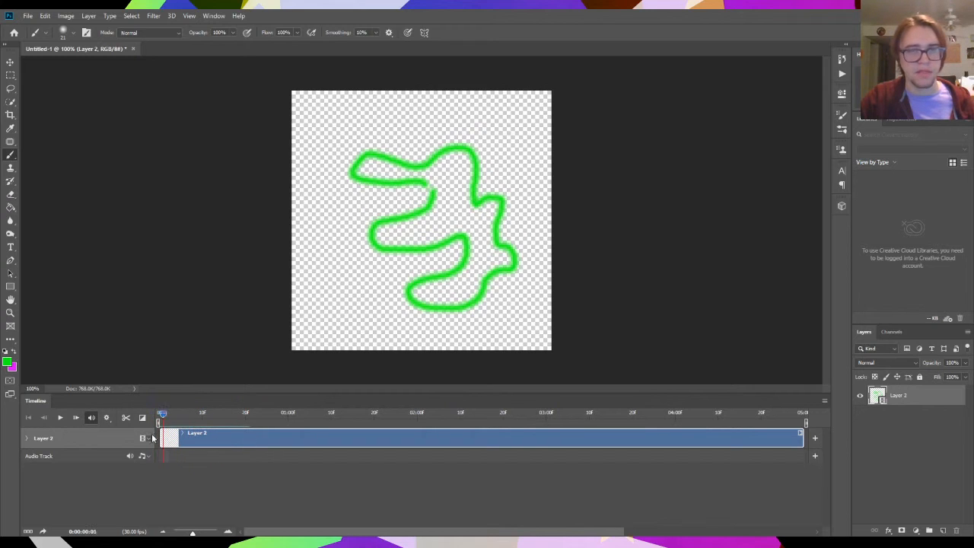
# - Advance frame by frame and paint a differently shaped green outline on each of the next three frames of Layer 2
pyautogui.click(75, 417)
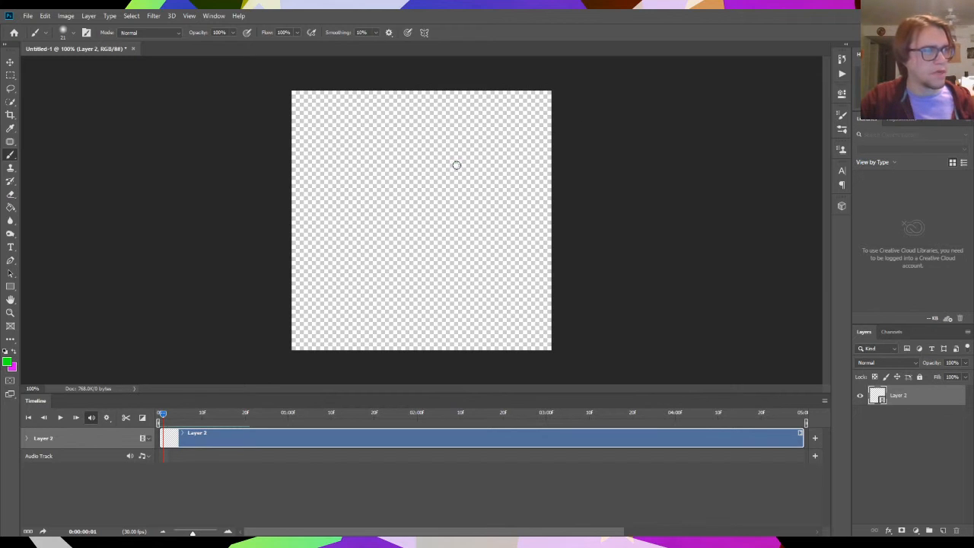
pyautogui.moveTo(455, 165)
pyautogui.mouseDown()
pyautogui.moveTo(373, 221)
pyautogui.moveTo(421, 230)
pyautogui.moveTo(373, 256)
pyautogui.moveTo(436, 290)
pyautogui.moveTo(410, 321)
pyautogui.moveTo(472, 315)
pyautogui.moveTo(483, 216)
pyautogui.moveTo(459, 162)
pyautogui.mouseUp()
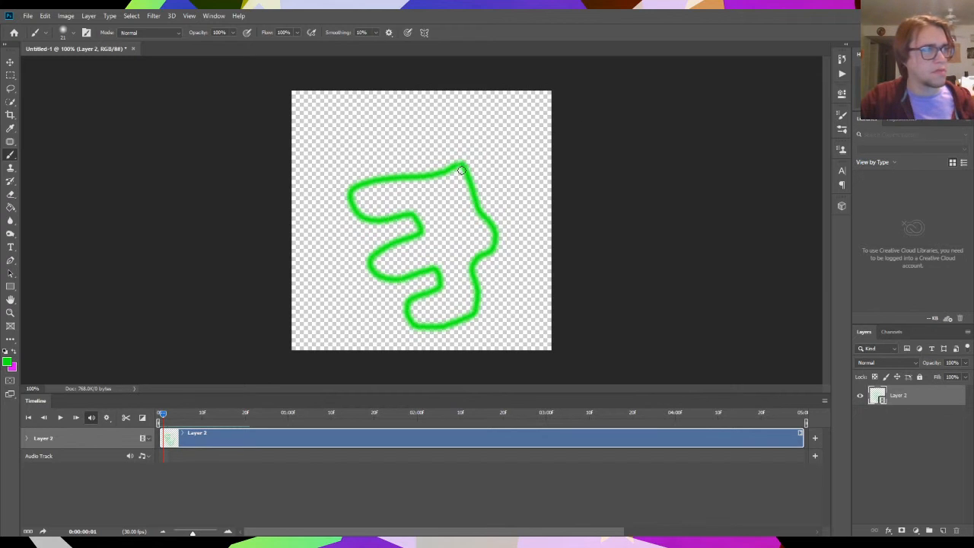
pyautogui.click(76, 418)
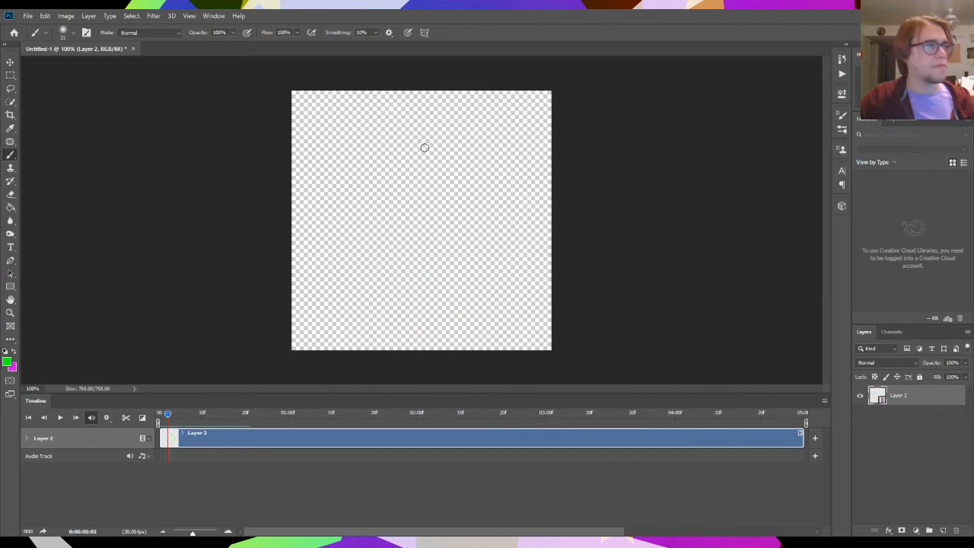
pyautogui.moveTo(425, 148)
pyautogui.mouseDown()
pyautogui.moveTo(348, 214)
pyautogui.moveTo(403, 222)
pyautogui.moveTo(365, 273)
pyautogui.moveTo(440, 281)
pyautogui.moveTo(394, 313)
pyautogui.moveTo(458, 323)
pyautogui.moveTo(506, 261)
pyautogui.moveTo(502, 203)
pyautogui.moveTo(475, 160)
pyautogui.moveTo(428, 150)
pyautogui.moveTo(422, 172)
pyautogui.moveTo(362, 192)
pyautogui.moveTo(409, 216)
pyautogui.moveTo(376, 249)
pyautogui.moveTo(382, 273)
pyautogui.moveTo(433, 273)
pyautogui.moveTo(400, 302)
pyautogui.moveTo(443, 314)
pyautogui.moveTo(506, 249)
pyautogui.moveTo(492, 207)
pyautogui.moveTo(449, 158)
pyautogui.mouseUp()
pyautogui.click(76, 417)
pyautogui.click(445, 147)
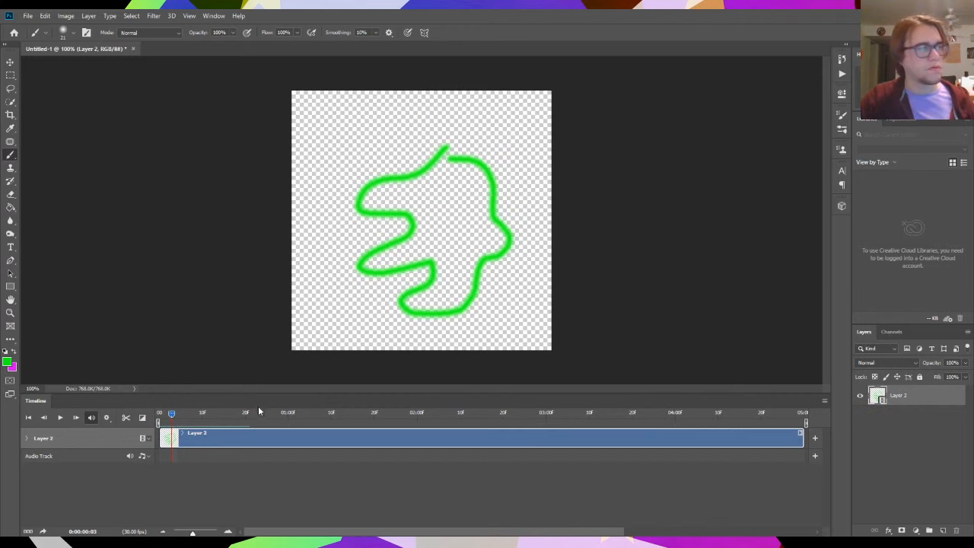
# - Play the animation from the first frame and stop the playback
pyautogui.moveTo(172, 421); pyautogui.dragTo(160, 420)
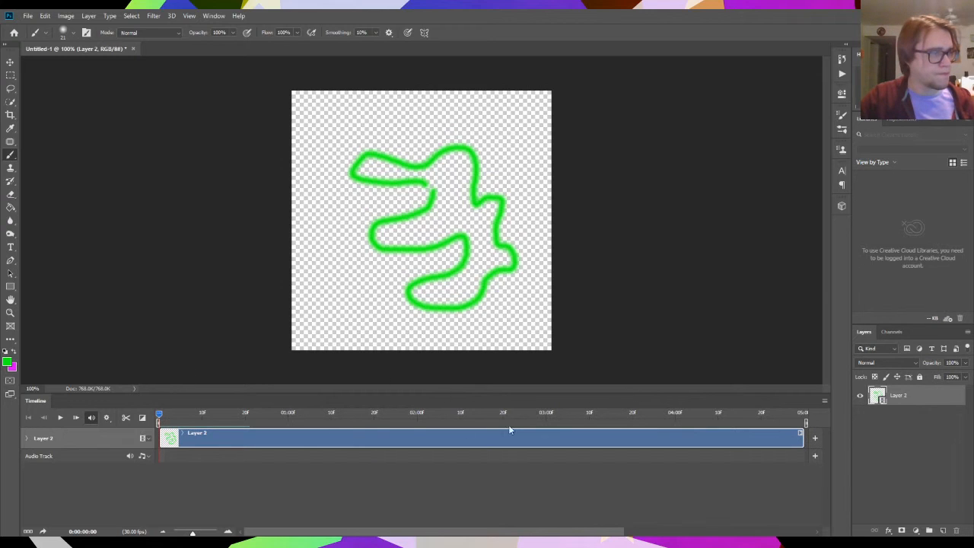
pyautogui.click(61, 417)
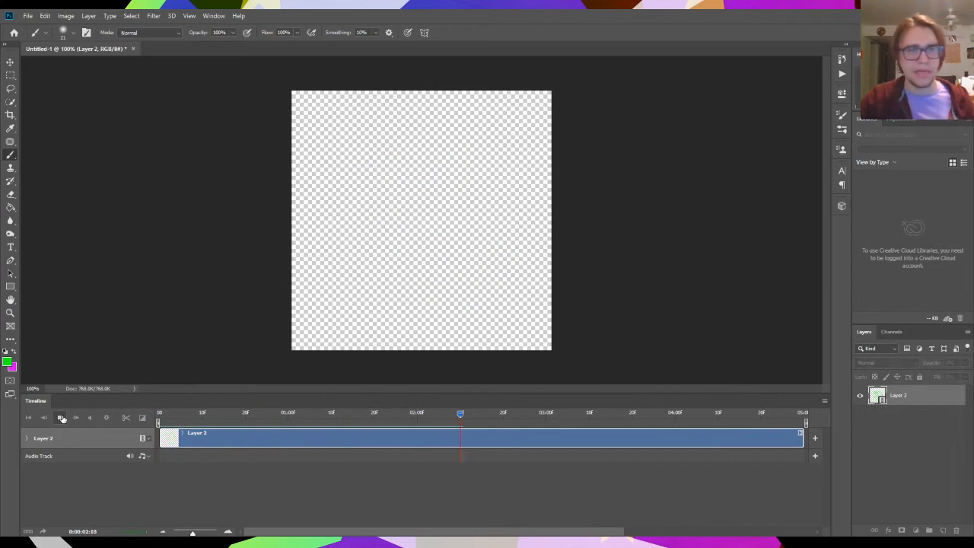
pyautogui.click(60, 417)
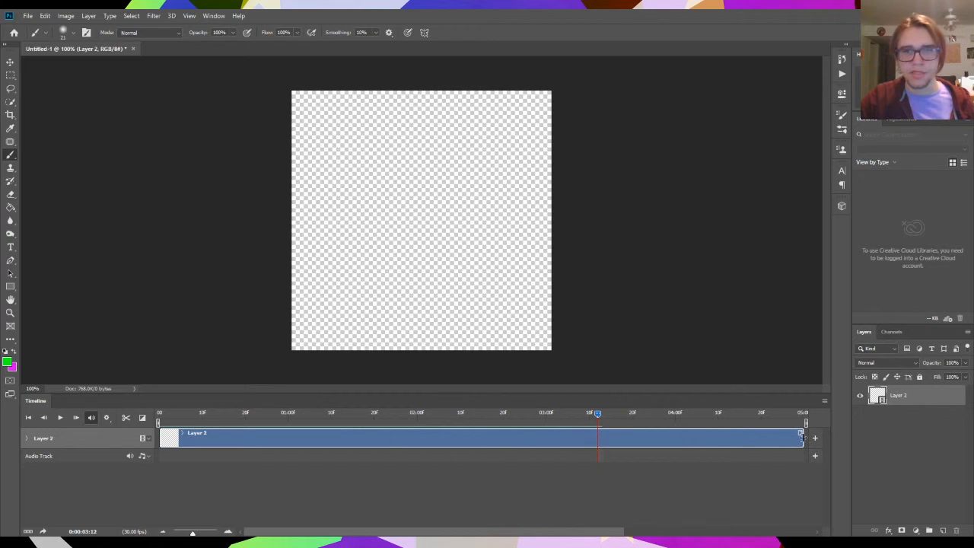
# - Trim the end of the Layer 2 clip to about 20 frames and preview the shortened animation
pyautogui.moveTo(802, 436)
pyautogui.mouseDown()
pyautogui.moveTo(288, 444)
pyautogui.moveTo(161, 414)
pyautogui.moveTo(179, 414)
pyautogui.mouseUp()
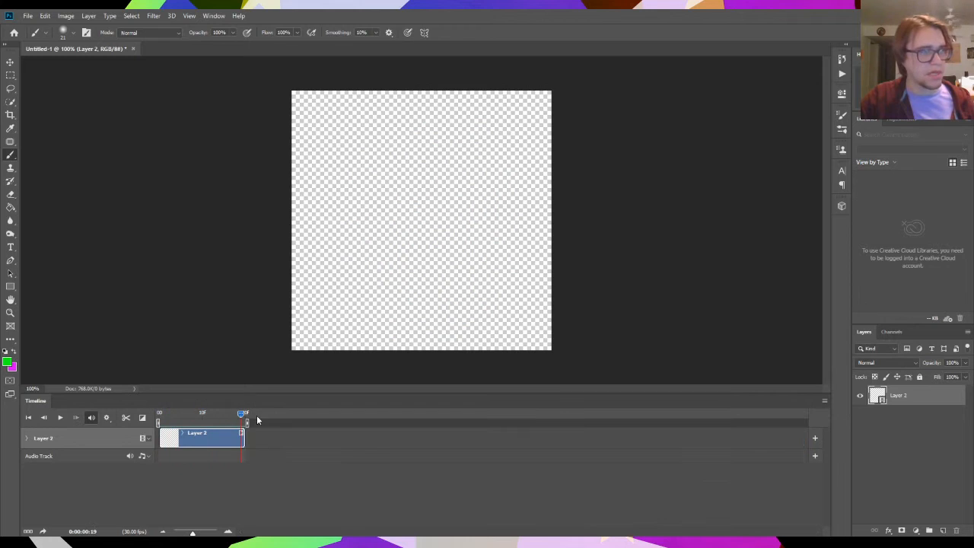
pyautogui.moveTo(257, 414); pyautogui.dragTo(131, 423)
pyautogui.click(59, 417)
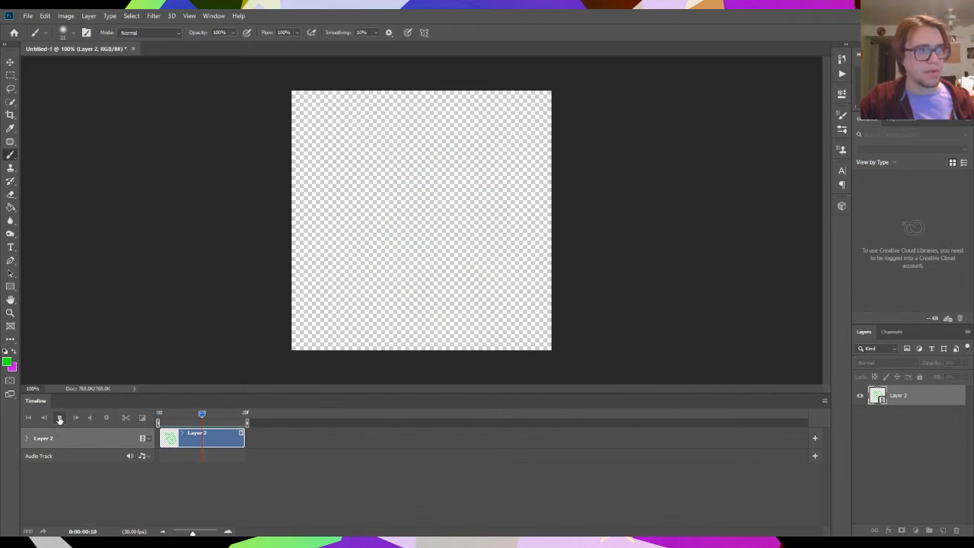
pyautogui.click(59, 420)
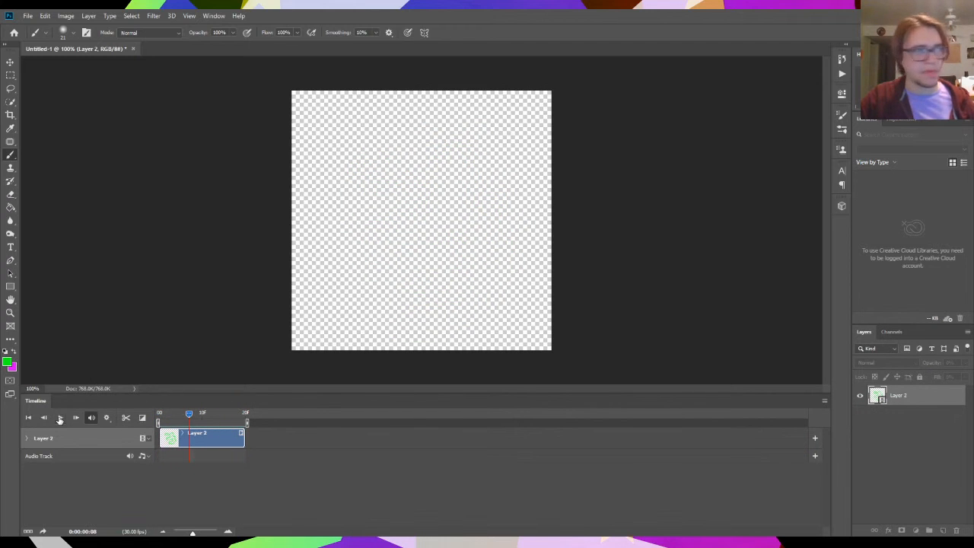
pyautogui.moveTo(189, 415)
pyautogui.mouseDown()
pyautogui.moveTo(148, 420)
pyautogui.moveTo(253, 420)
pyautogui.moveTo(160, 420)
pyautogui.mouseUp()
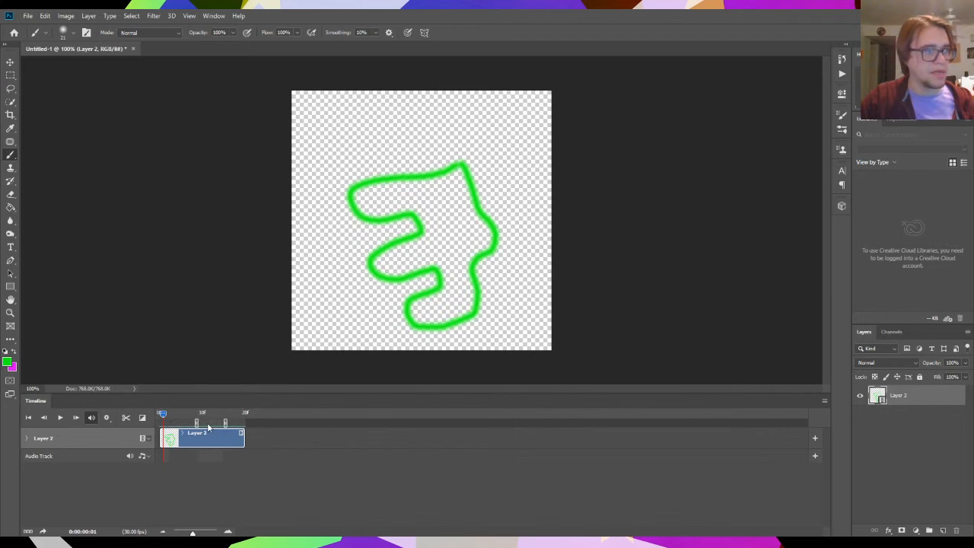
# - Preview a loop with the work area limited to the painted opening frames and restore it to the clip's full length
pyautogui.moveTo(200, 426)
pyautogui.mouseDown()
pyautogui.moveTo(181, 429)
pyautogui.moveTo(198, 423)
pyautogui.moveTo(171, 414)
pyautogui.moveTo(181, 423)
pyautogui.moveTo(172, 423)
pyautogui.mouseUp()
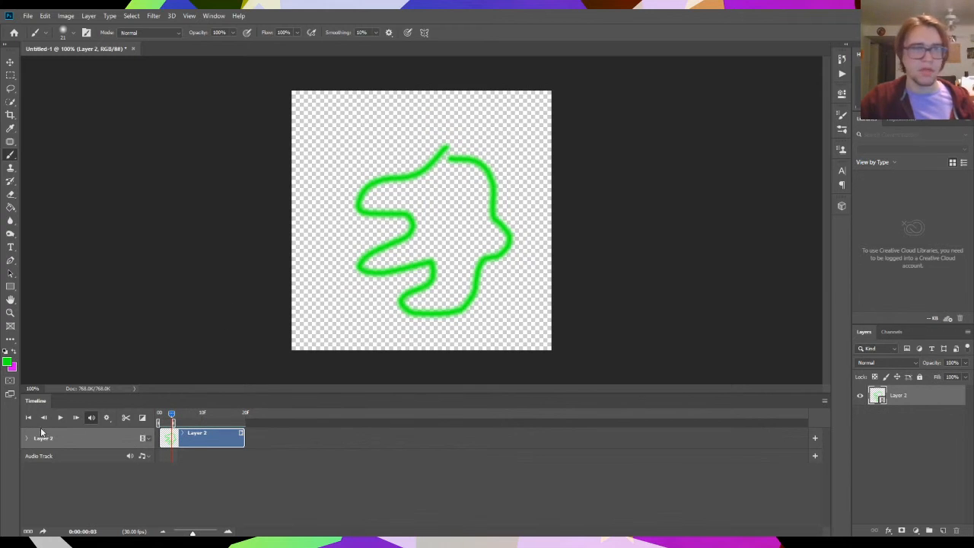
pyautogui.click(60, 416)
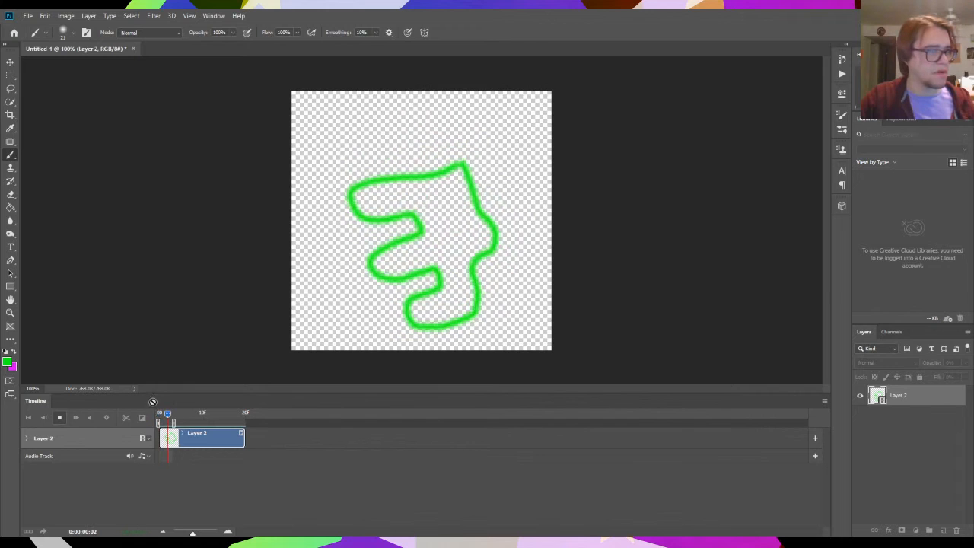
pyautogui.click(61, 417)
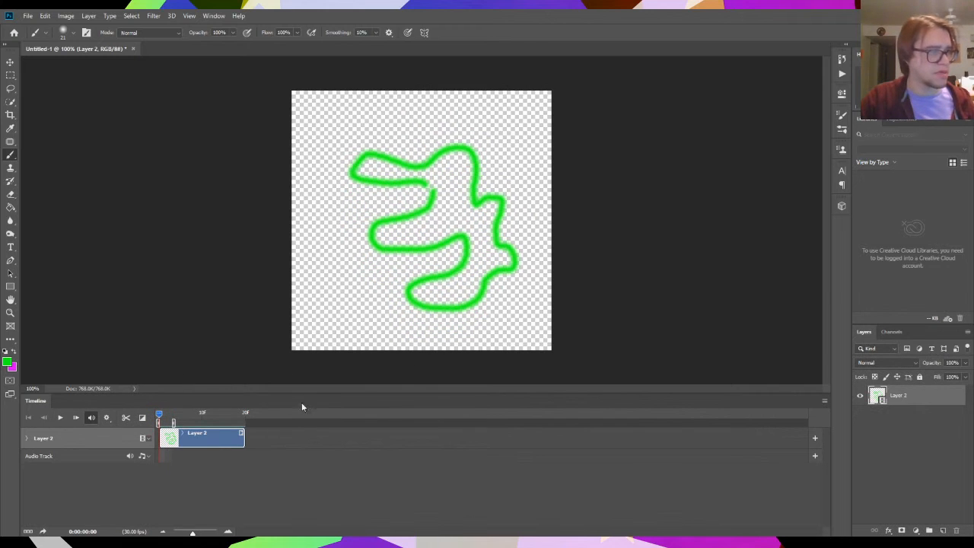
pyautogui.moveTo(173, 423); pyautogui.dragTo(259, 429)
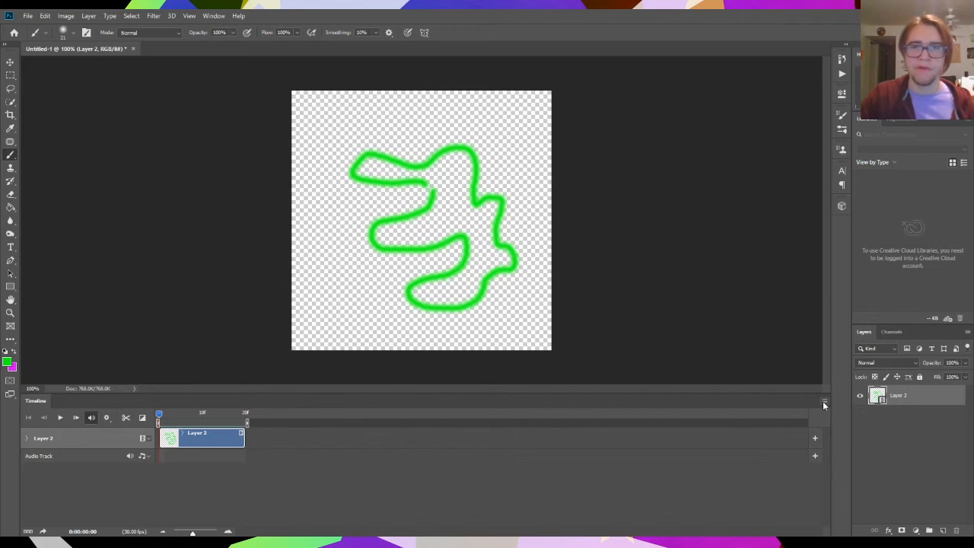
# - Select the whole canvas and erase the green outlines from the first four frames of Layer 2
pyautogui.moveTo(167, 418)
pyautogui.mouseDown()
pyautogui.moveTo(183, 415)
pyautogui.moveTo(158, 419)
pyautogui.mouseUp()
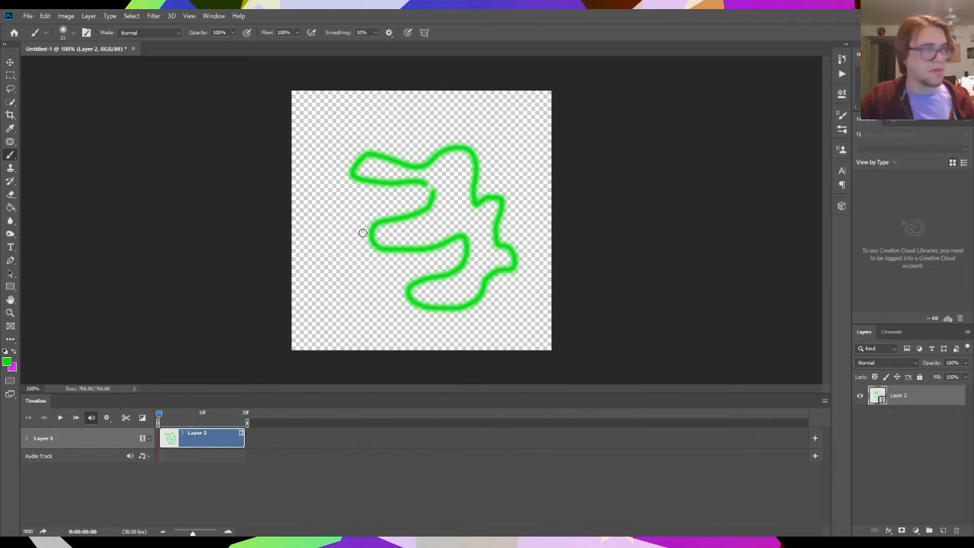
pyautogui.click(10, 63)
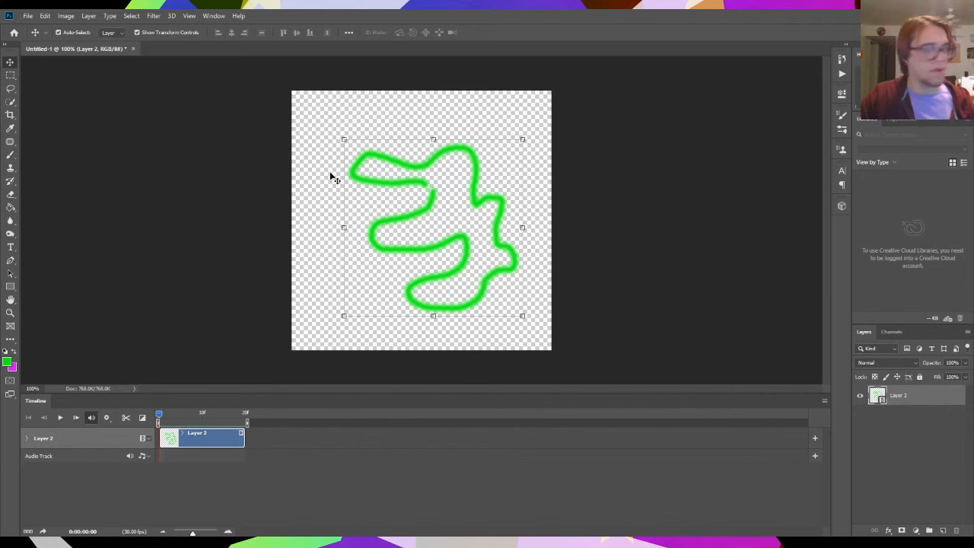
pyautogui.hotkey('ctrl', 'a')
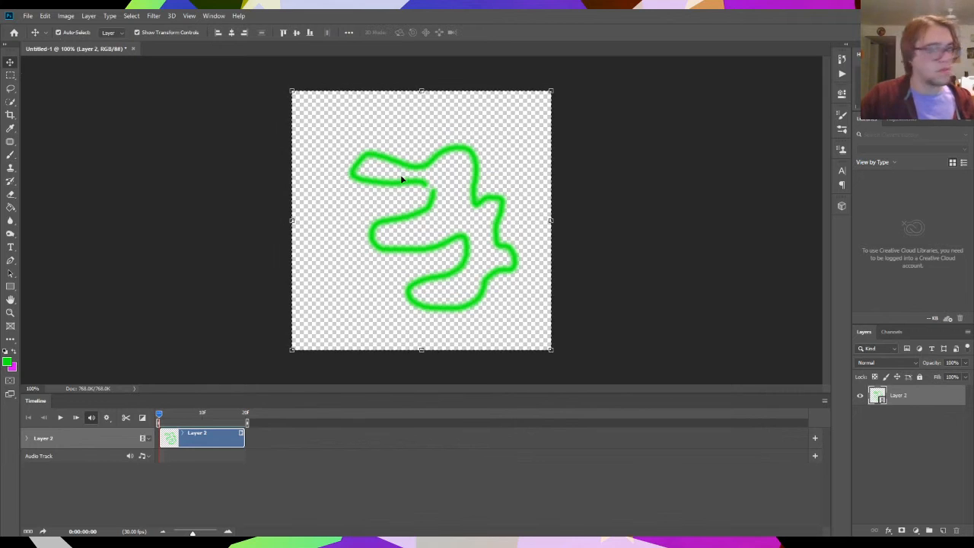
pyautogui.press('Delete')
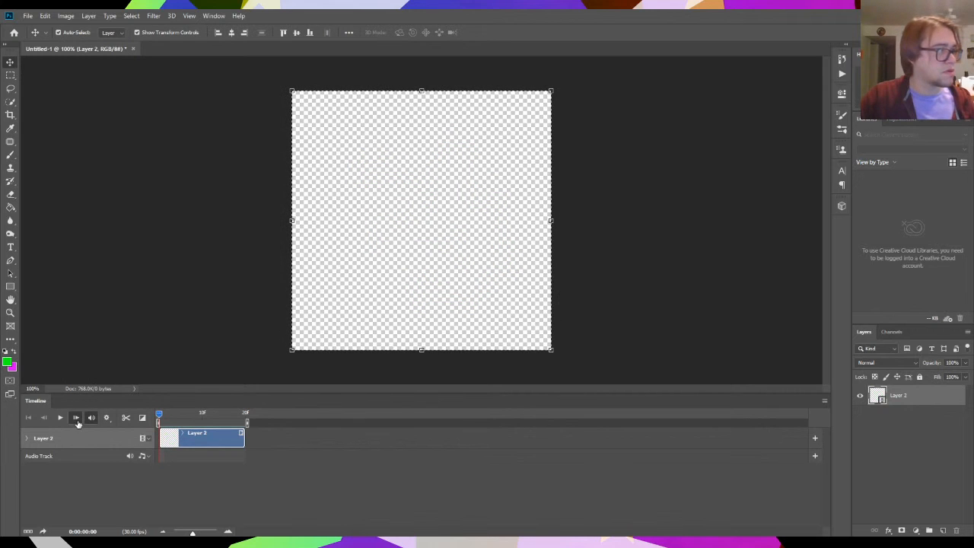
pyautogui.click(75, 418)
pyautogui.press('Delete')
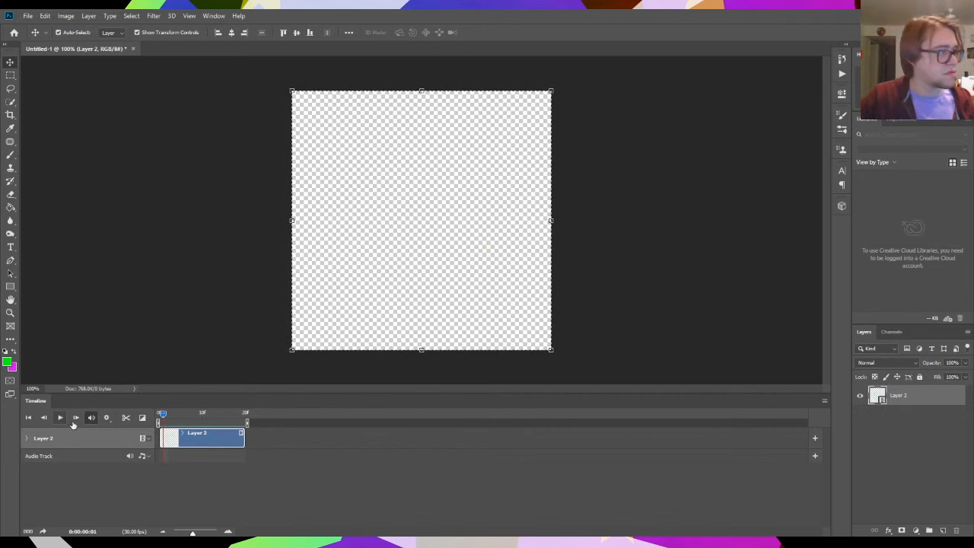
pyautogui.click(75, 417)
pyautogui.press('Delete')
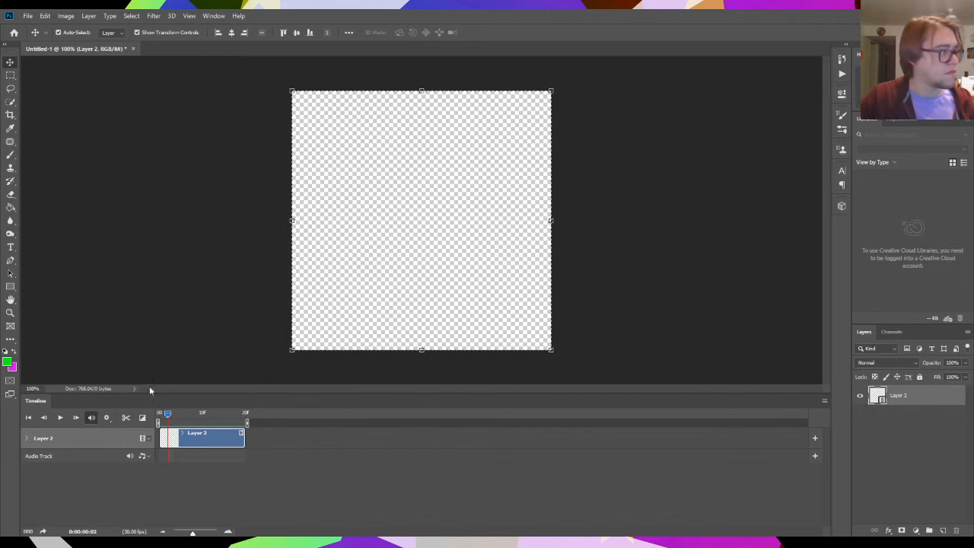
pyautogui.click(76, 418)
pyautogui.press('Delete')
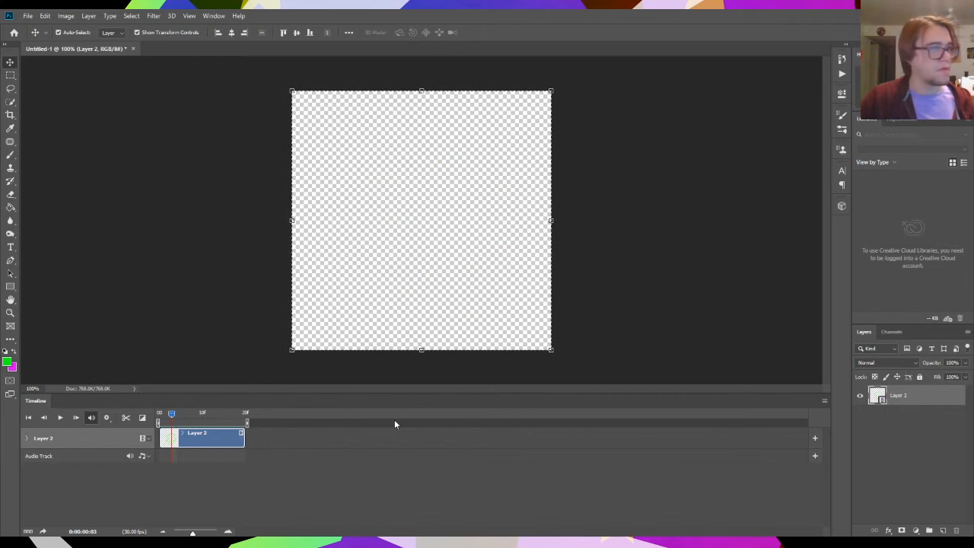
pyautogui.click(76, 417)
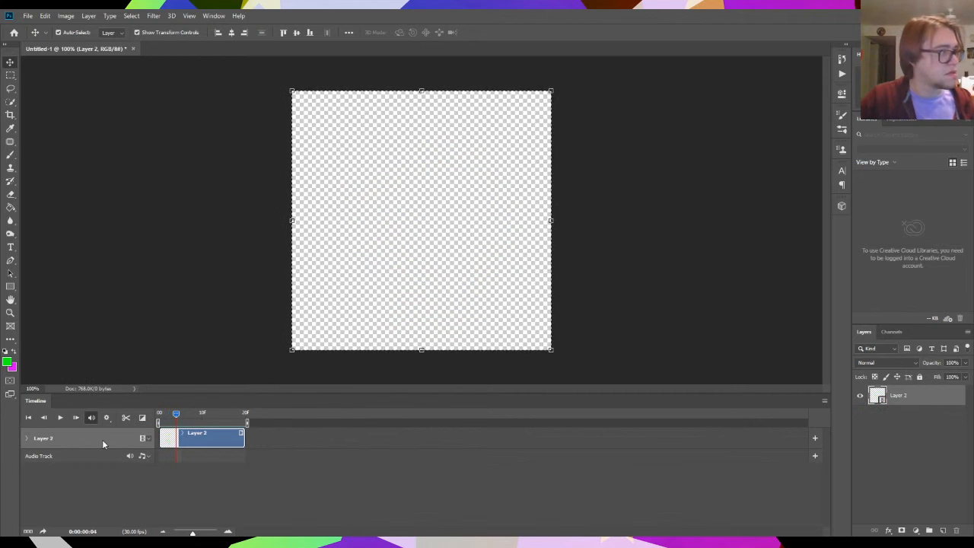
# - Deselect the canvas, paint a green rounded creature with two legs and two eyes on the first frame, and advance one frame
pyautogui.moveTo(176, 414); pyautogui.dragTo(118, 420)
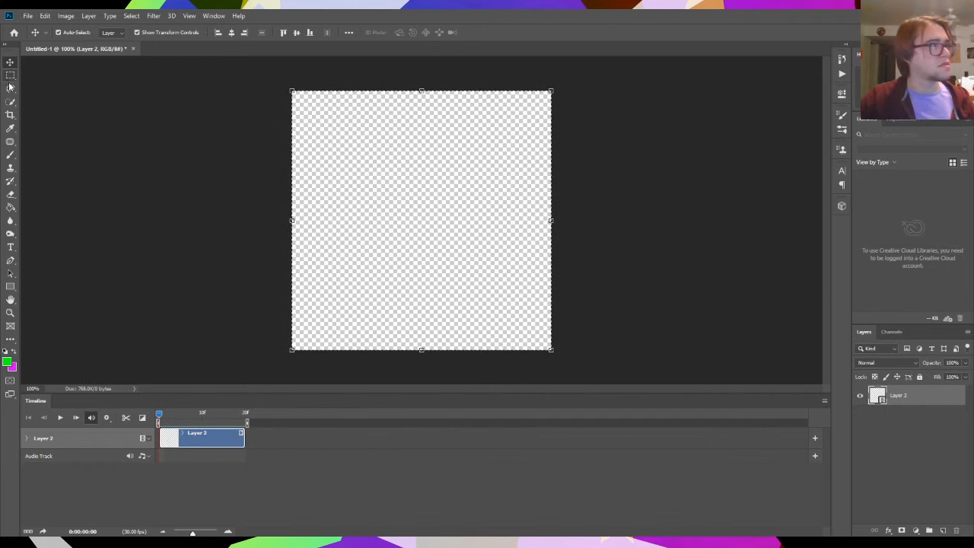
pyautogui.click(10, 155)
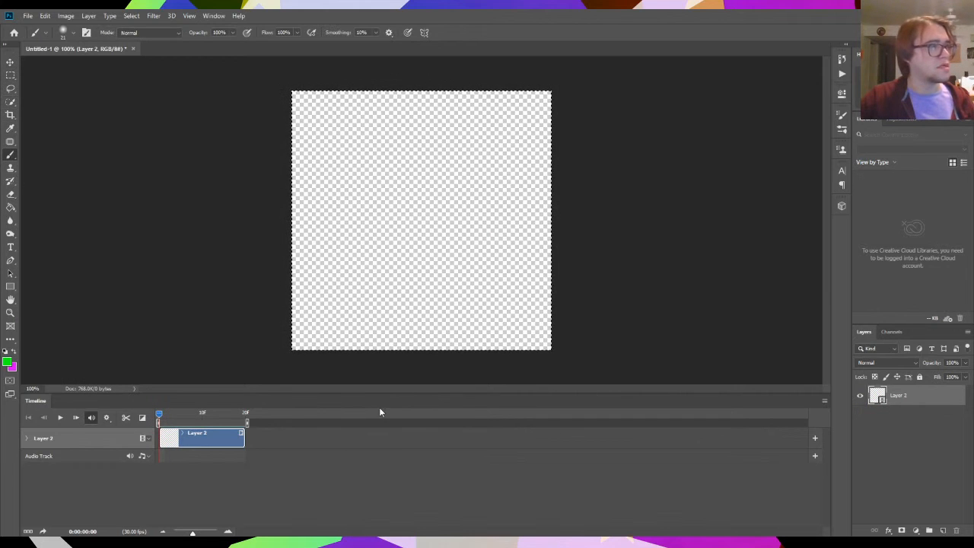
pyautogui.click(12, 77)
pyautogui.click(134, 137)
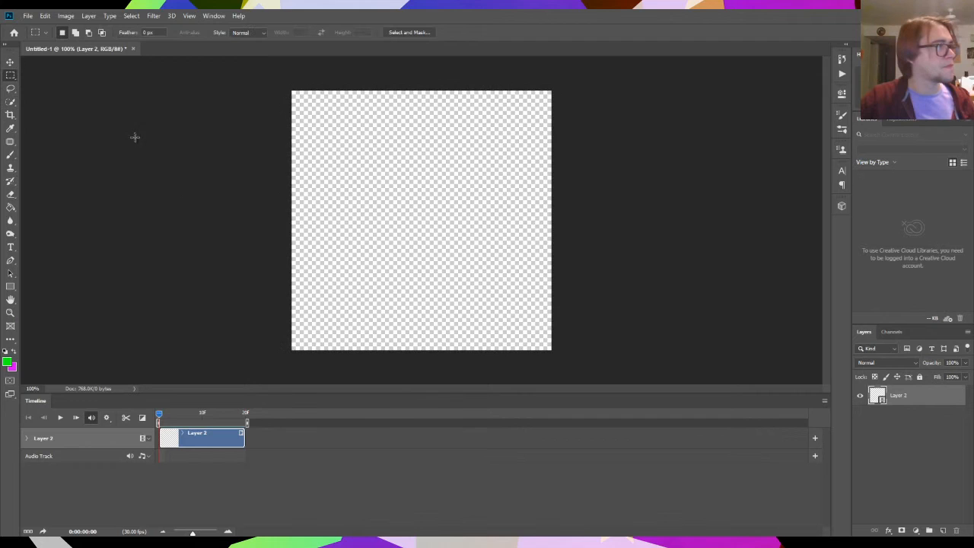
pyautogui.click(12, 156)
pyautogui.moveTo(448, 184)
pyautogui.mouseDown()
pyautogui.moveTo(386, 185)
pyautogui.moveTo(351, 209)
pyautogui.moveTo(356, 243)
pyautogui.moveTo(376, 262)
pyautogui.moveTo(370, 303)
pyautogui.moveTo(410, 269)
pyautogui.moveTo(439, 273)
pyautogui.moveTo(445, 312)
pyautogui.moveTo(464, 284)
pyautogui.moveTo(461, 269)
pyautogui.moveTo(494, 254)
pyautogui.moveTo(496, 233)
pyautogui.moveTo(472, 198)
pyautogui.moveTo(444, 186)
pyautogui.moveTo(397, 229)
pyautogui.moveTo(409, 211)
pyautogui.moveTo(458, 231)
pyautogui.mouseUp()
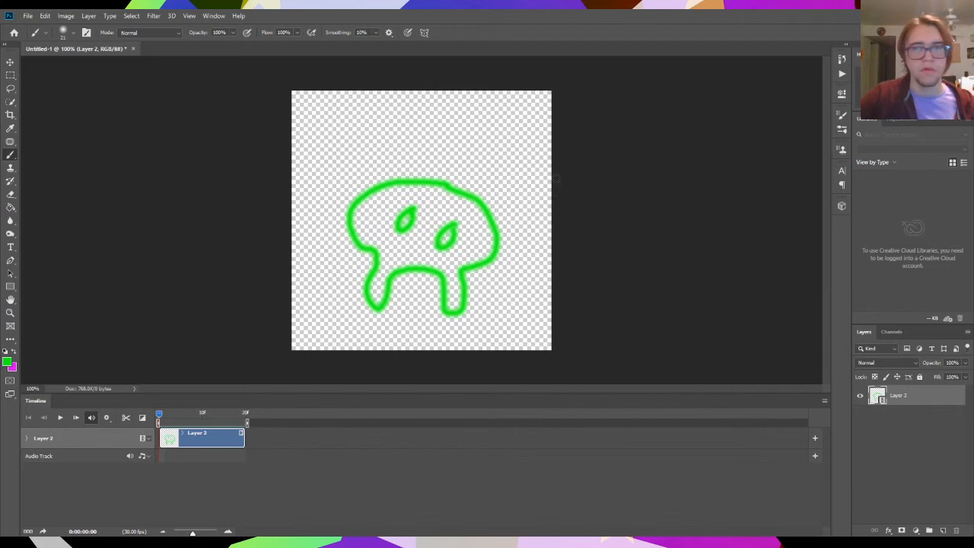
pyautogui.click(75, 420)
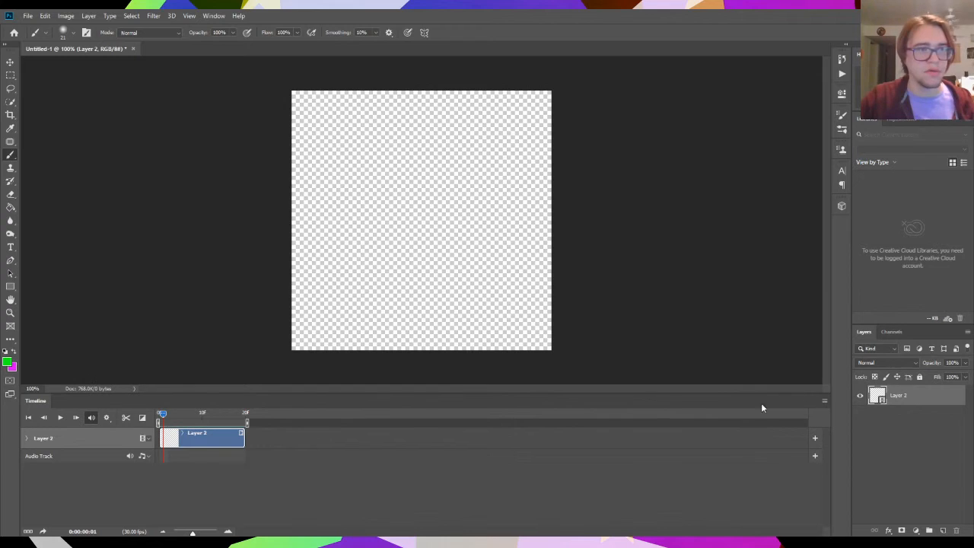
# - Enable onion skins, paint the second frame of the green creature over its faded outline with slight shape changes, and advance one frame
pyautogui.click(825, 403)
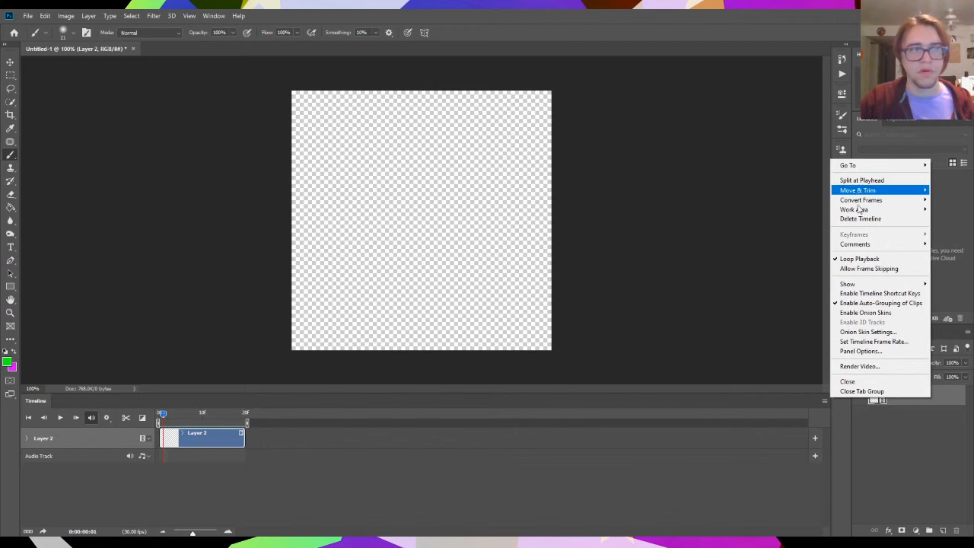
pyautogui.click(880, 314)
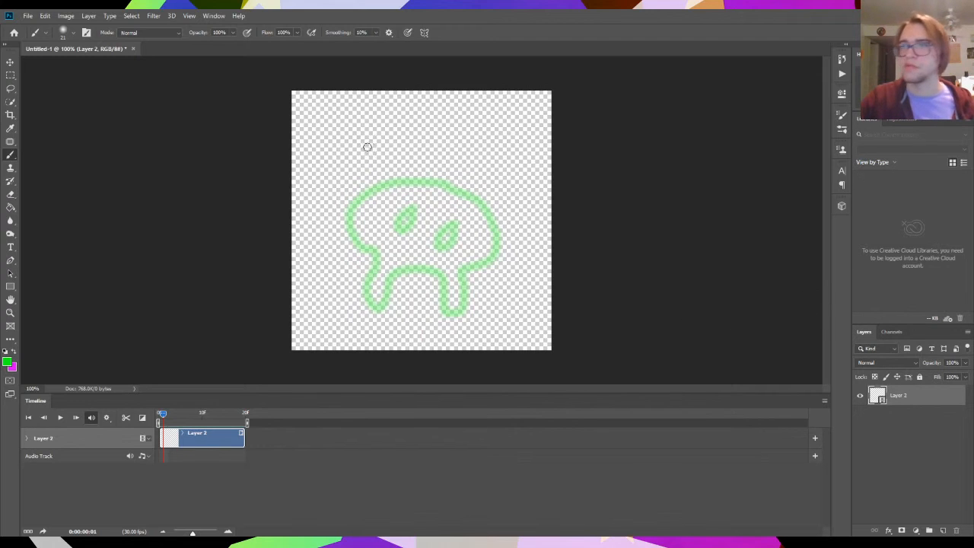
pyautogui.moveTo(408, 182)
pyautogui.mouseDown()
pyautogui.moveTo(356, 204)
pyautogui.moveTo(374, 255)
pyautogui.moveTo(366, 299)
pyautogui.moveTo(392, 289)
pyautogui.moveTo(405, 265)
pyautogui.moveTo(439, 270)
pyautogui.moveTo(442, 302)
pyautogui.moveTo(461, 305)
pyautogui.moveTo(464, 269)
pyautogui.moveTo(484, 266)
pyautogui.moveTo(498, 229)
pyautogui.moveTo(460, 191)
pyautogui.moveTo(421, 181)
pyautogui.moveTo(397, 228)
pyautogui.moveTo(414, 208)
pyautogui.mouseUp()
pyautogui.moveTo(443, 221)
pyautogui.mouseDown()
pyautogui.moveTo(439, 249)
pyautogui.moveTo(439, 232)
pyautogui.mouseUp()
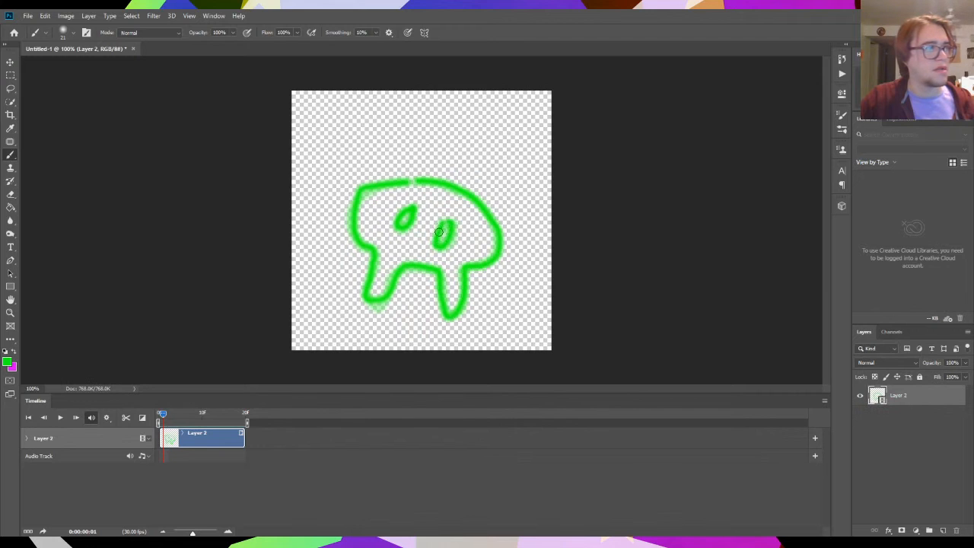
pyautogui.click(75, 416)
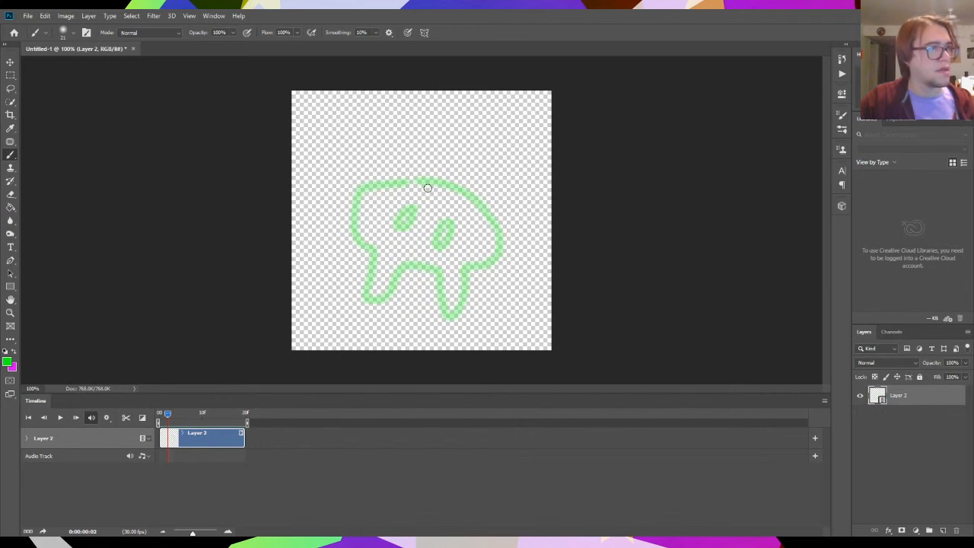
# - Paint the third and fourth frames of the green creature, following the onion-skin outline with shorter legs, and advance to the fifth frame
pyautogui.moveTo(429, 182)
pyautogui.mouseDown()
pyautogui.moveTo(375, 188)
pyautogui.moveTo(356, 212)
pyautogui.moveTo(373, 291)
pyautogui.moveTo(421, 269)
pyautogui.moveTo(443, 309)
pyautogui.moveTo(459, 309)
pyautogui.moveTo(469, 269)
pyautogui.moveTo(495, 262)
pyautogui.moveTo(498, 225)
pyautogui.moveTo(454, 189)
pyautogui.moveTo(430, 184)
pyautogui.moveTo(411, 207)
pyautogui.mouseUp()
pyautogui.moveTo(447, 223)
pyautogui.mouseDown()
pyautogui.moveTo(442, 249)
pyautogui.moveTo(447, 225)
pyautogui.mouseUp()
pyautogui.moveTo(167, 414); pyautogui.dragTo(172, 415)
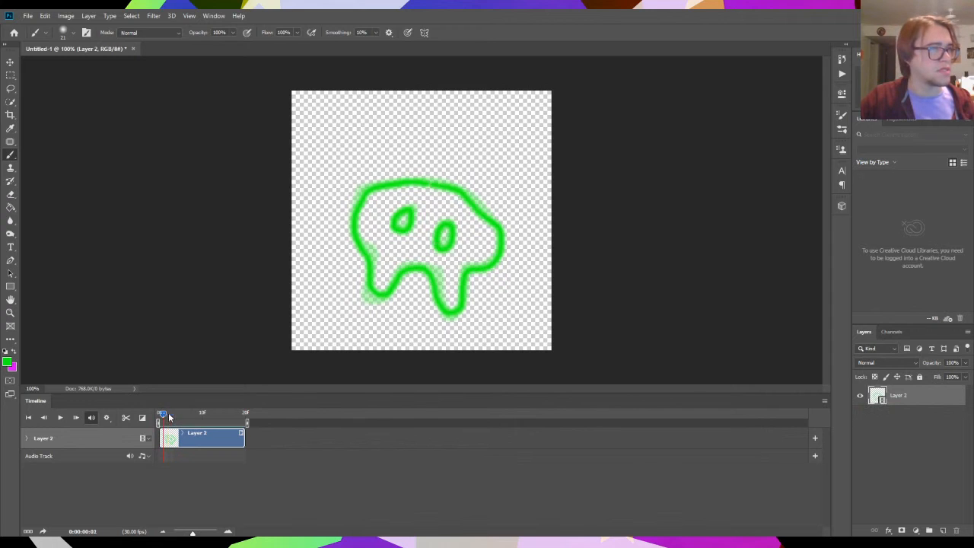
pyautogui.click(43, 417)
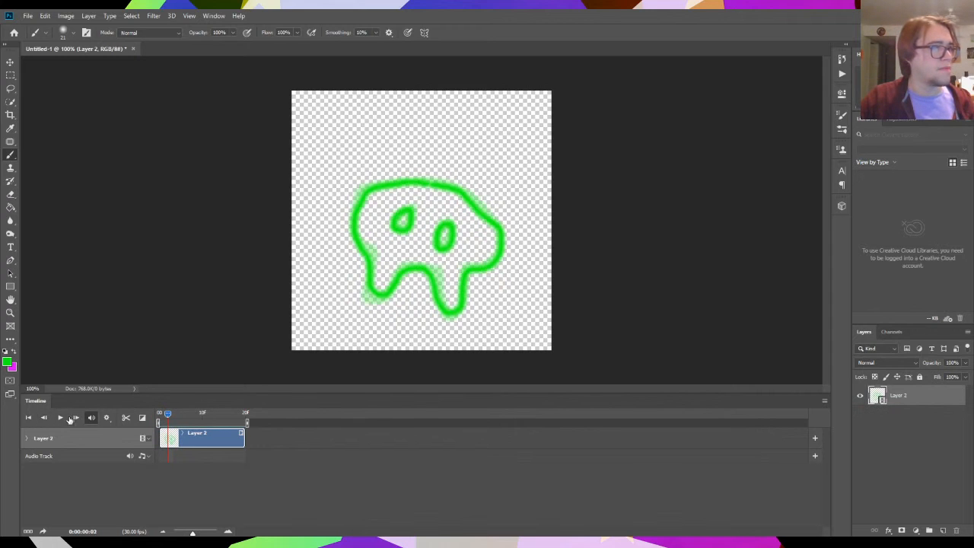
pyautogui.click(75, 417)
pyautogui.moveTo(431, 184)
pyautogui.mouseDown()
pyautogui.moveTo(373, 197)
pyautogui.moveTo(358, 215)
pyautogui.moveTo(374, 291)
pyautogui.moveTo(419, 275)
pyautogui.moveTo(439, 308)
pyautogui.moveTo(460, 297)
pyautogui.moveTo(465, 277)
pyautogui.moveTo(492, 269)
pyautogui.moveTo(498, 252)
pyautogui.moveTo(483, 214)
pyautogui.moveTo(431, 184)
pyautogui.mouseUp()
pyautogui.moveTo(411, 222)
pyautogui.mouseDown()
pyautogui.moveTo(395, 231)
pyautogui.moveTo(414, 208)
pyautogui.moveTo(435, 245)
pyautogui.moveTo(449, 230)
pyautogui.mouseUp()
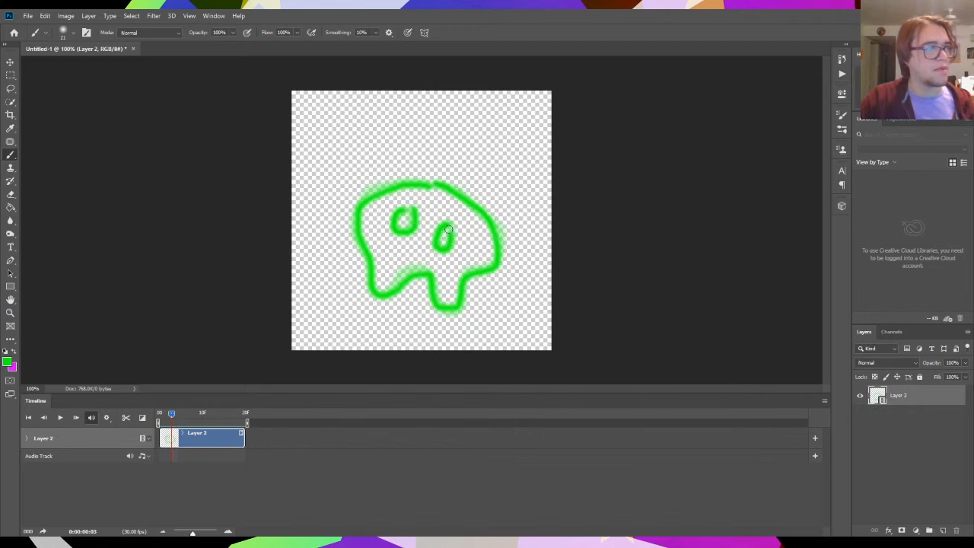
pyautogui.click(75, 417)
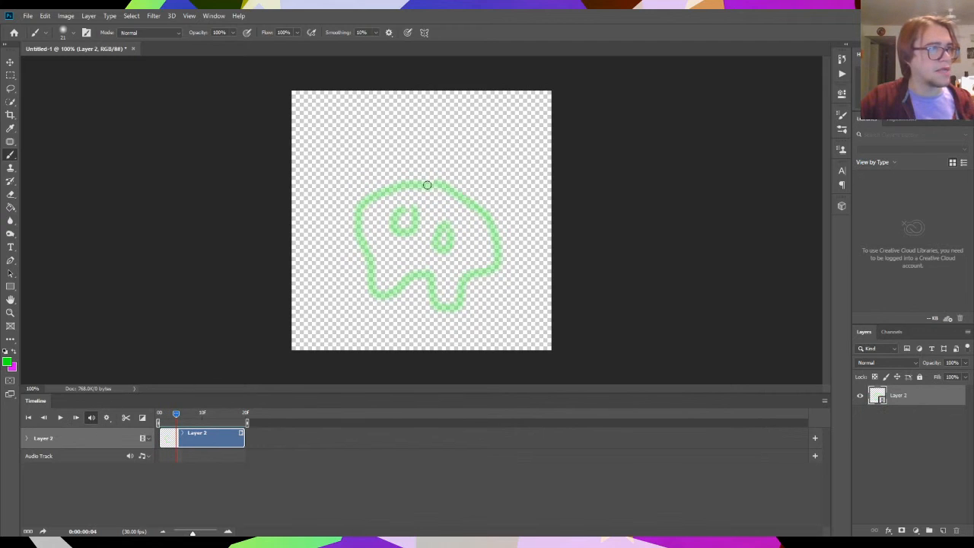
# - Paint the green creature's wobbling outline and eyes on the fifth through eighth frames, advancing one frame after each drawing up to the eighth
pyautogui.moveTo(429, 184)
pyautogui.mouseDown()
pyautogui.moveTo(357, 216)
pyautogui.moveTo(375, 283)
pyautogui.moveTo(394, 298)
pyautogui.moveTo(413, 279)
pyautogui.moveTo(429, 280)
pyautogui.moveTo(435, 307)
pyautogui.moveTo(456, 300)
pyautogui.moveTo(469, 275)
pyautogui.moveTo(497, 269)
pyautogui.moveTo(486, 225)
pyautogui.moveTo(436, 189)
pyautogui.moveTo(405, 243)
pyautogui.moveTo(412, 213)
pyautogui.moveTo(445, 225)
pyautogui.mouseUp()
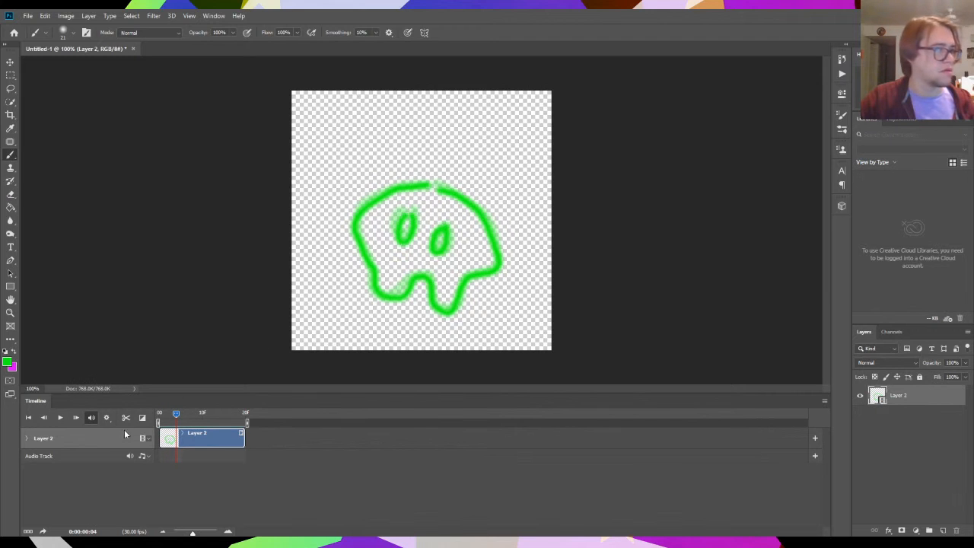
pyautogui.click(75, 417)
pyautogui.moveTo(423, 190)
pyautogui.mouseDown()
pyautogui.moveTo(414, 187)
pyautogui.moveTo(370, 266)
pyautogui.moveTo(443, 312)
pyautogui.moveTo(481, 274)
pyautogui.moveTo(471, 213)
pyautogui.moveTo(423, 189)
pyautogui.mouseUp()
pyautogui.moveTo(402, 226)
pyautogui.mouseDown()
pyautogui.moveTo(393, 244)
pyautogui.moveTo(406, 219)
pyautogui.moveTo(433, 253)
pyautogui.moveTo(444, 225)
pyautogui.mouseUp()
pyautogui.click(75, 417)
pyautogui.moveTo(423, 191)
pyautogui.mouseDown()
pyautogui.moveTo(359, 204)
pyautogui.moveTo(352, 219)
pyautogui.moveTo(388, 299)
pyautogui.moveTo(434, 289)
pyautogui.moveTo(446, 311)
pyautogui.moveTo(489, 277)
pyautogui.moveTo(490, 241)
pyautogui.moveTo(420, 188)
pyautogui.mouseUp()
pyautogui.moveTo(408, 222)
pyautogui.mouseDown()
pyautogui.moveTo(393, 245)
pyautogui.moveTo(408, 220)
pyautogui.moveTo(433, 253)
pyautogui.moveTo(445, 230)
pyautogui.mouseUp()
pyautogui.click(76, 417)
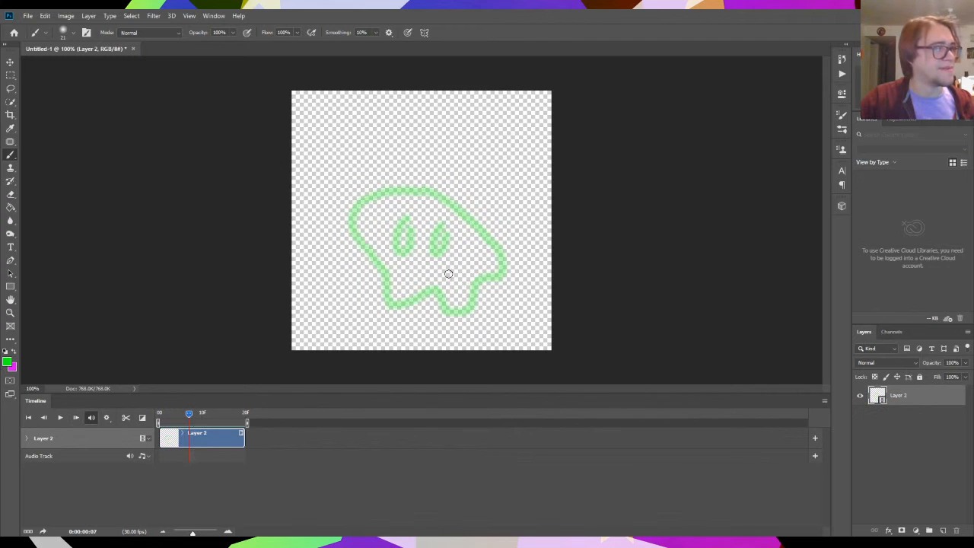
pyautogui.moveTo(423, 190)
pyautogui.mouseDown()
pyautogui.moveTo(354, 226)
pyautogui.moveTo(360, 256)
pyautogui.moveTo(378, 290)
pyautogui.moveTo(404, 307)
pyautogui.moveTo(427, 293)
pyautogui.moveTo(450, 312)
pyautogui.moveTo(471, 311)
pyautogui.moveTo(478, 284)
pyautogui.moveTo(502, 279)
pyautogui.moveTo(491, 239)
pyautogui.moveTo(463, 206)
pyautogui.moveTo(430, 193)
pyautogui.mouseUp()
pyautogui.moveTo(406, 223)
pyautogui.mouseDown()
pyautogui.moveTo(395, 252)
pyautogui.moveTo(405, 225)
pyautogui.mouseUp()
pyautogui.moveTo(449, 220)
pyautogui.mouseDown()
pyautogui.moveTo(449, 256)
pyautogui.moveTo(449, 220)
pyautogui.mouseUp()
# - Limit the work area to the eight painted frames, check the loop playback option, preview the animation, and return to the first frame
pyautogui.moveTo(248, 423); pyautogui.dragTo(190, 423)
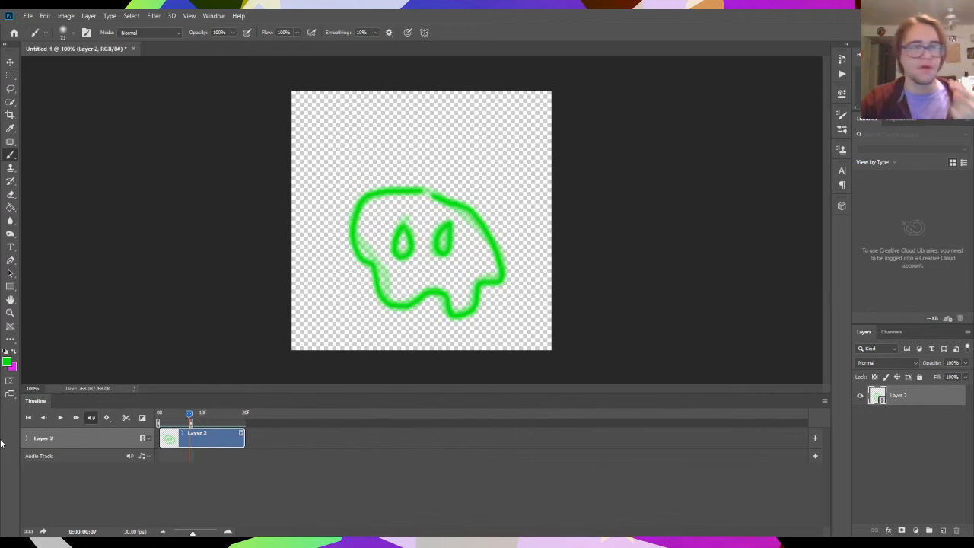
pyautogui.click(106, 417)
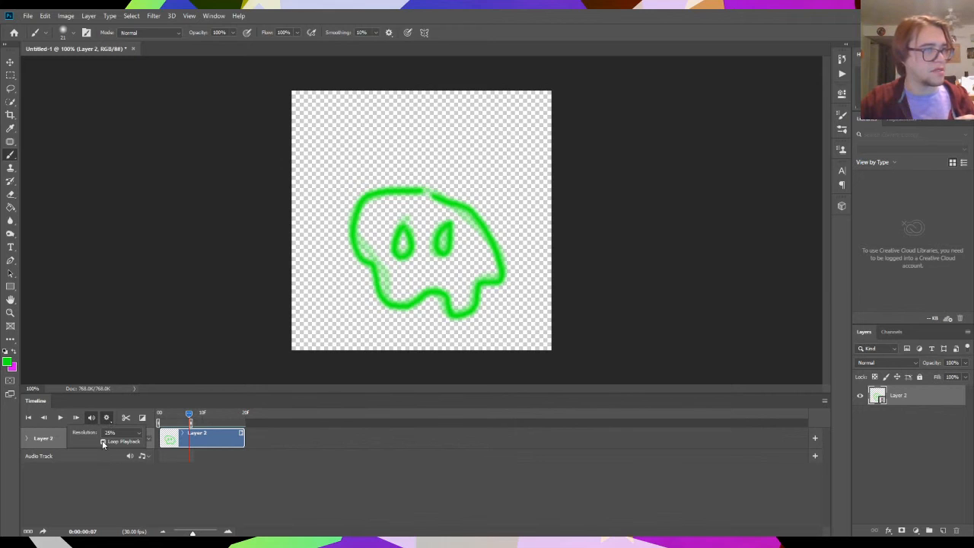
pyautogui.click(125, 493)
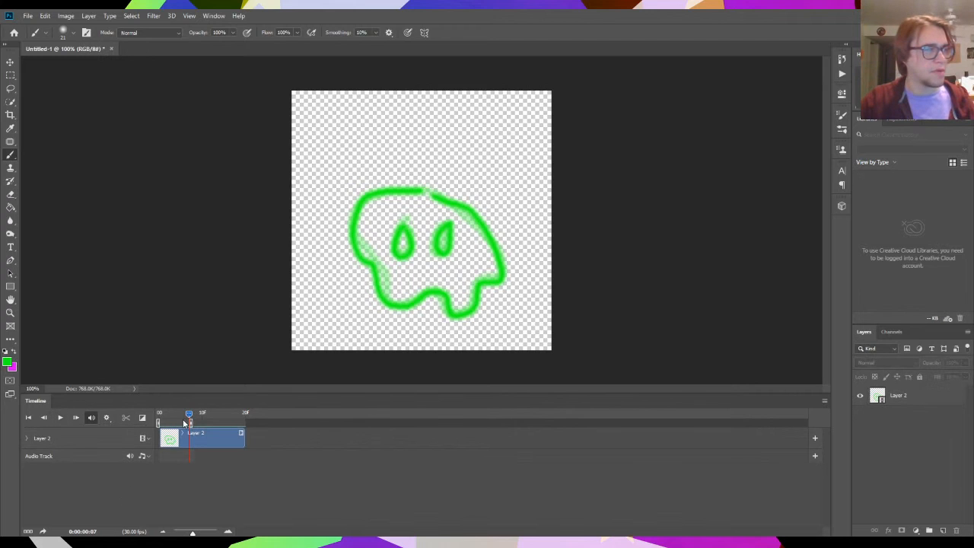
pyautogui.moveTo(184, 420); pyautogui.dragTo(163, 415)
pyautogui.click(58, 418)
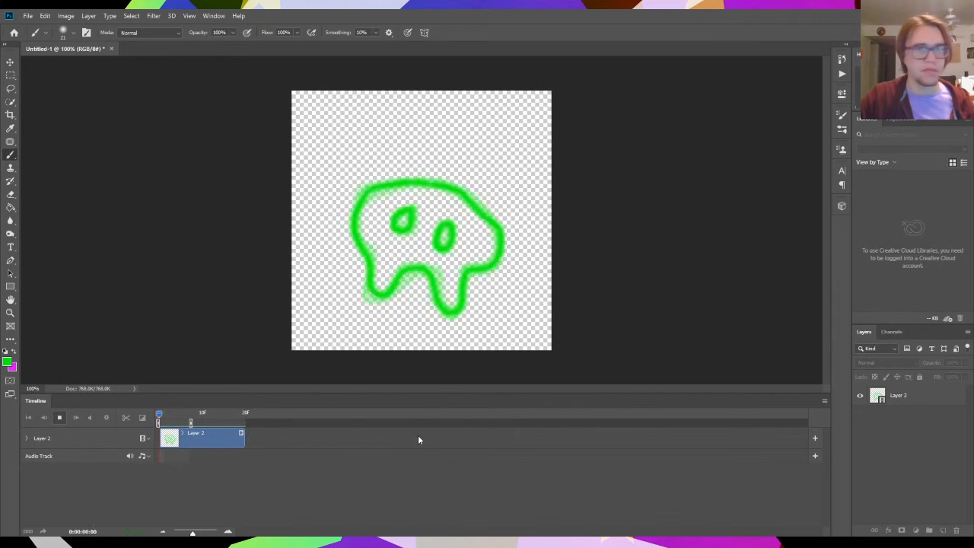
pyautogui.moveTo(175, 414)
pyautogui.mouseDown()
pyautogui.moveTo(159, 420)
pyautogui.moveTo(202, 423)
pyautogui.moveTo(189, 427)
pyautogui.moveTo(189, 416)
pyautogui.mouseUp()
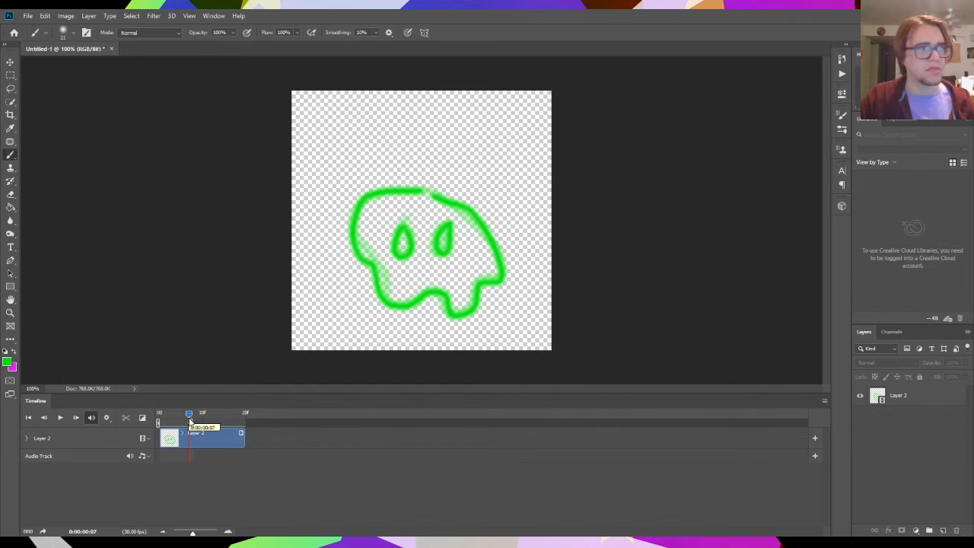
pyautogui.moveTo(189, 417)
pyautogui.mouseDown()
pyautogui.moveTo(162, 419)
pyautogui.moveTo(190, 420)
pyautogui.mouseUp()
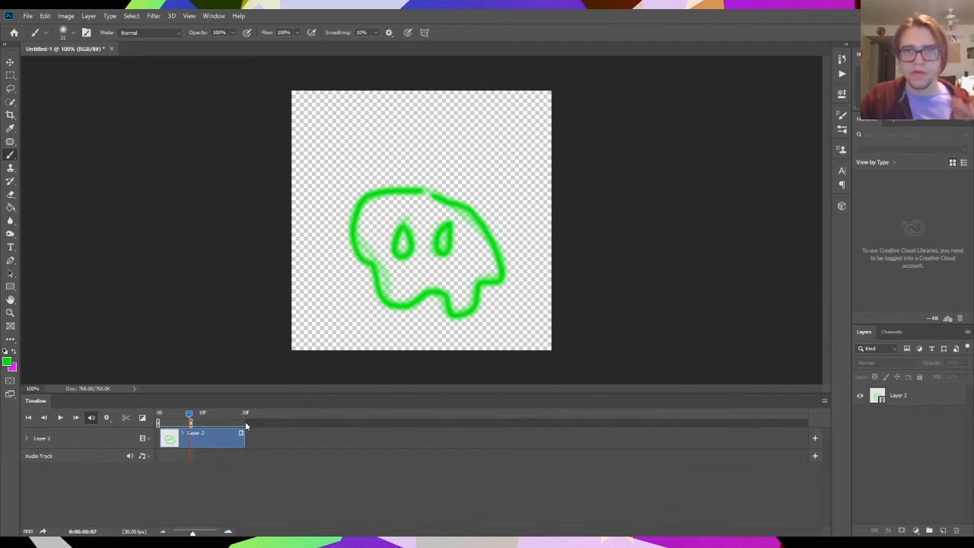
pyautogui.moveTo(185, 425); pyautogui.dragTo(159, 414)
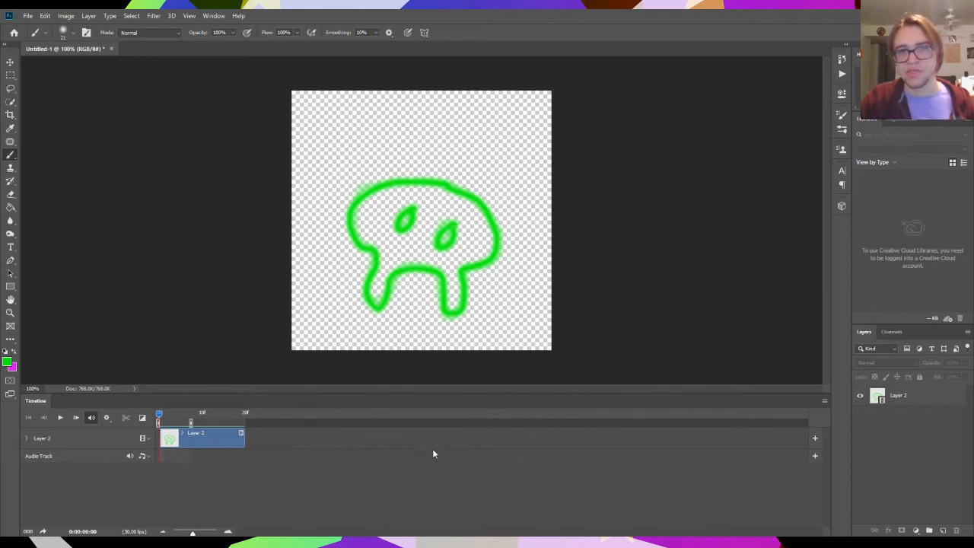
# - Replace Layer 2 with a new blank video layer and extend the work area to the clip's full 20 frames
pyautogui.click(194, 436)
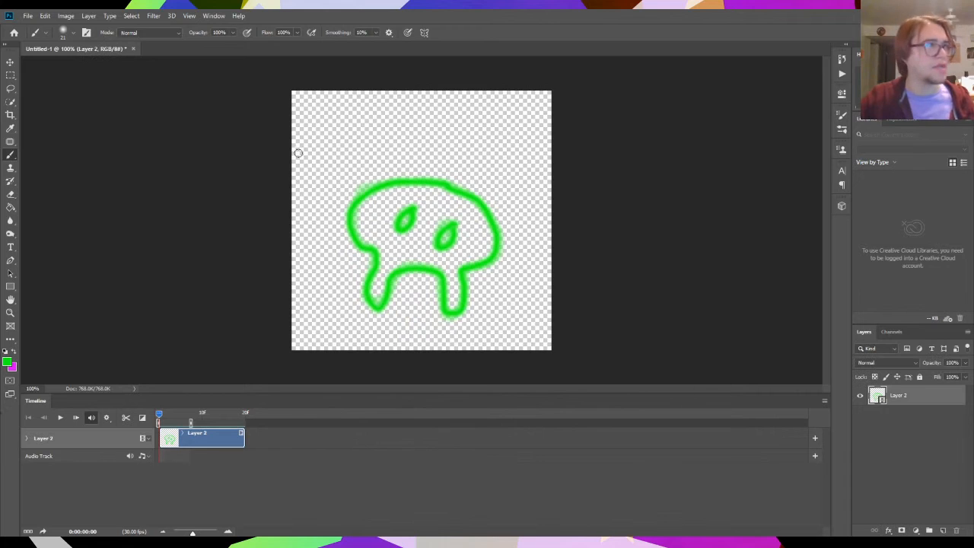
pyautogui.click(88, 16)
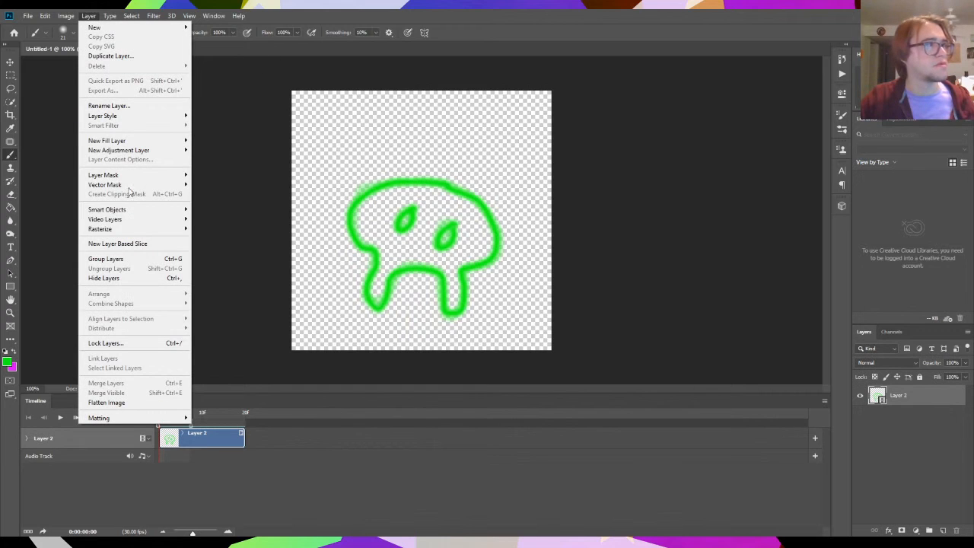
pyautogui.moveTo(135, 219)
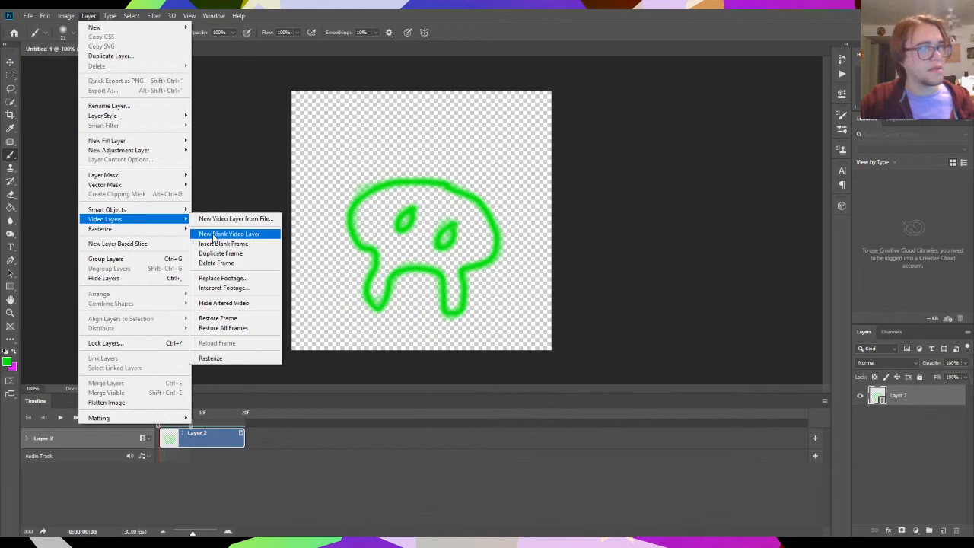
pyautogui.click(215, 238)
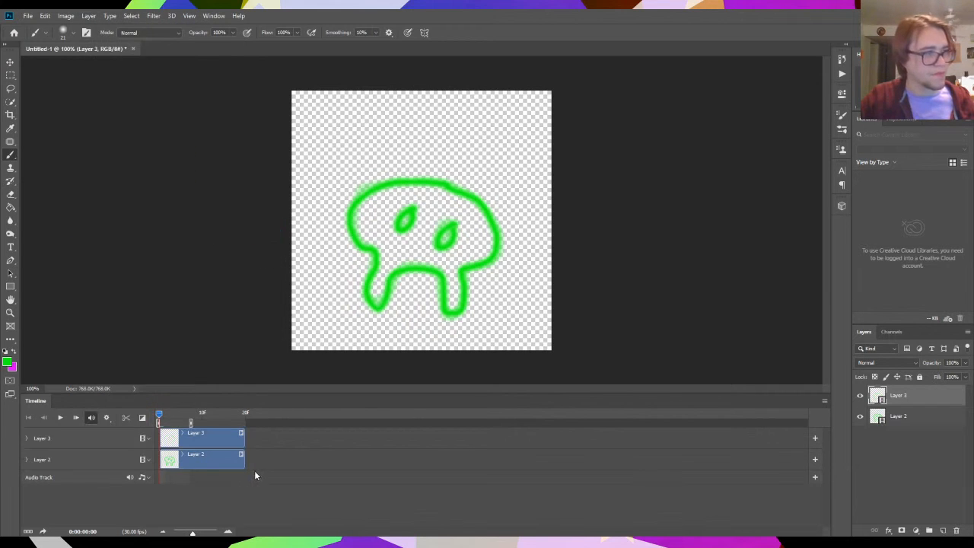
pyautogui.click(312, 458)
pyautogui.press('Delete')
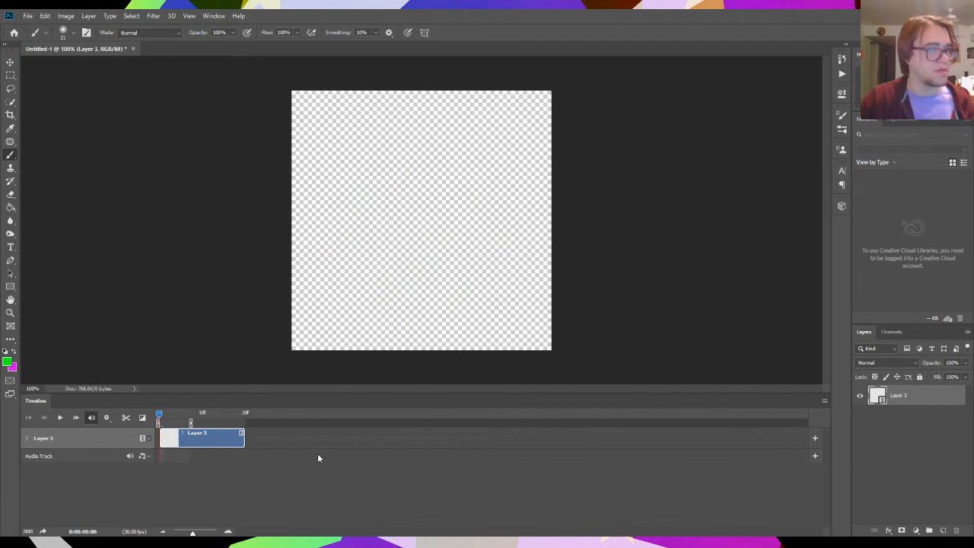
pyautogui.moveTo(191, 422); pyautogui.dragTo(246, 423)
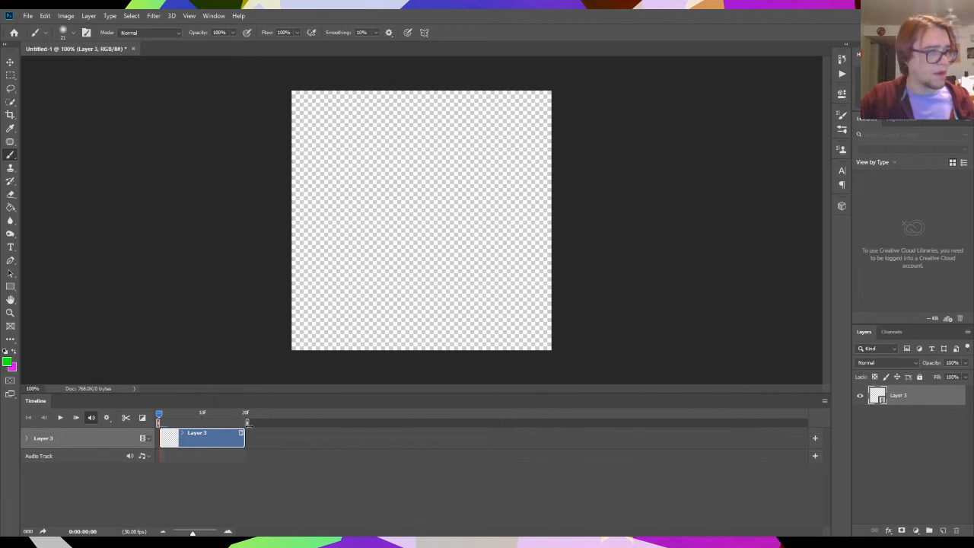
pyautogui.moveTo(160, 418)
pyautogui.mouseDown()
pyautogui.moveTo(217, 418)
pyautogui.moveTo(159, 417)
pyautogui.mouseUp()
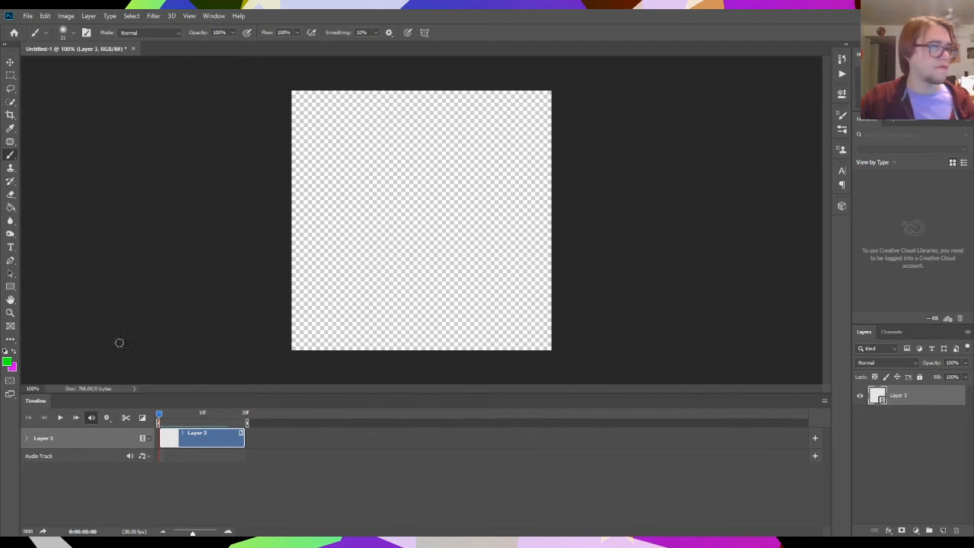
# - Open the file selection for creating a new video layer from a file
pyautogui.click(89, 16)
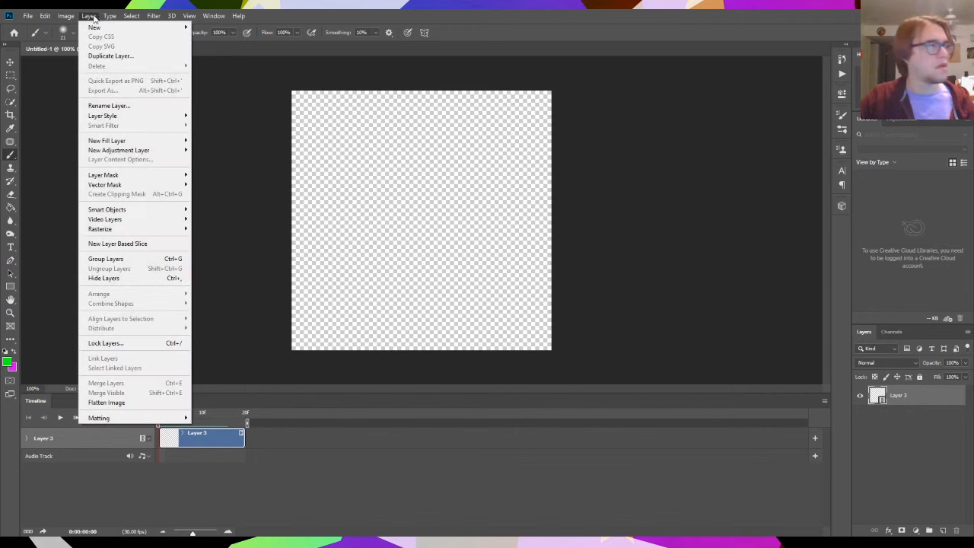
pyautogui.moveTo(134, 219)
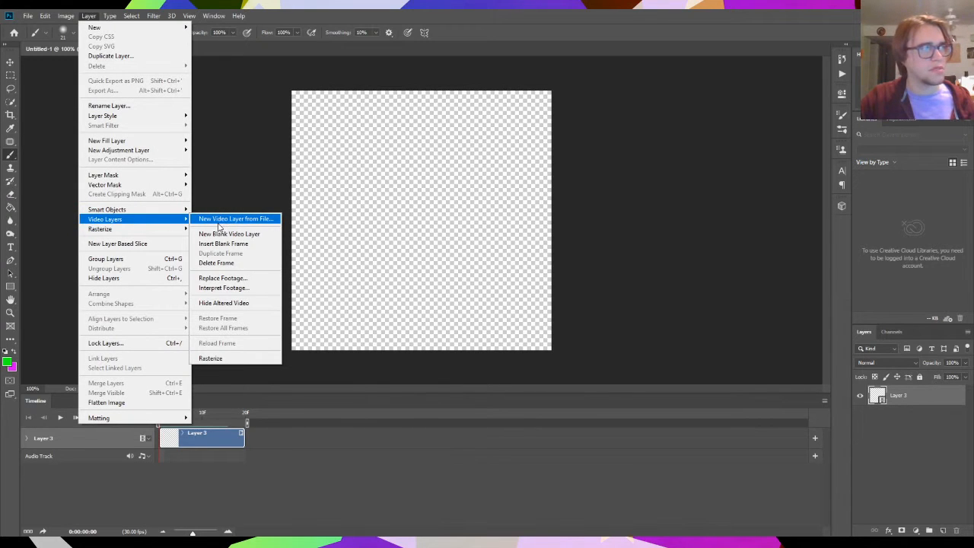
pyautogui.click(261, 219)
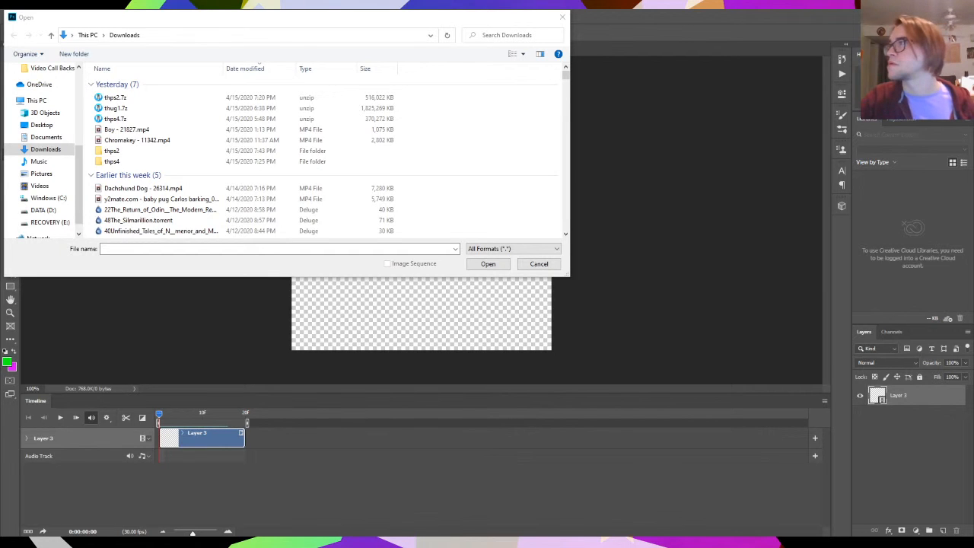
# - Bring the browser window with Pixabay's video page into view, look through the free stock clips, and move the window away again
pyautogui.moveTo(973, 17); pyautogui.dragTo(310, 9)
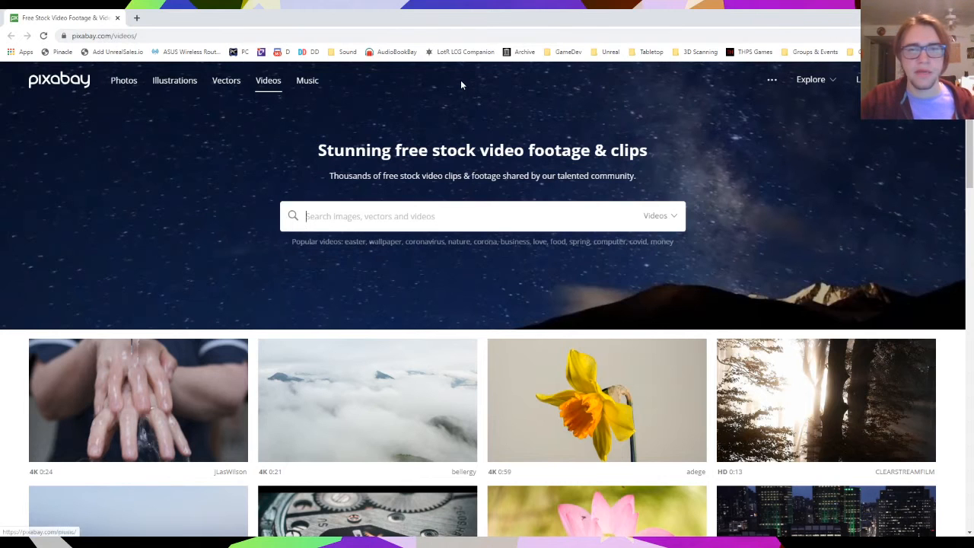
pyautogui.scroll(-2, 449, 415)
pyautogui.scroll(-3, 449, 414)
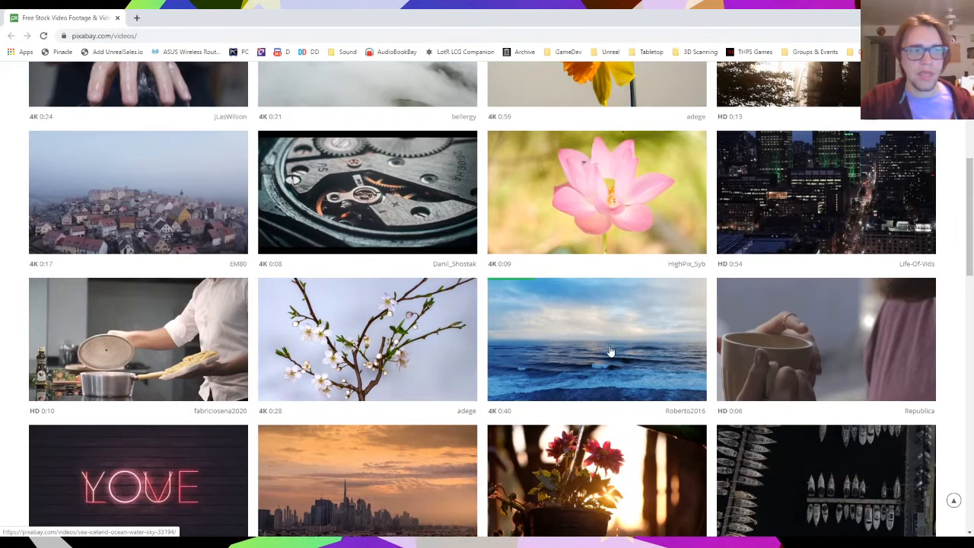
pyautogui.scroll(5, 696, 348)
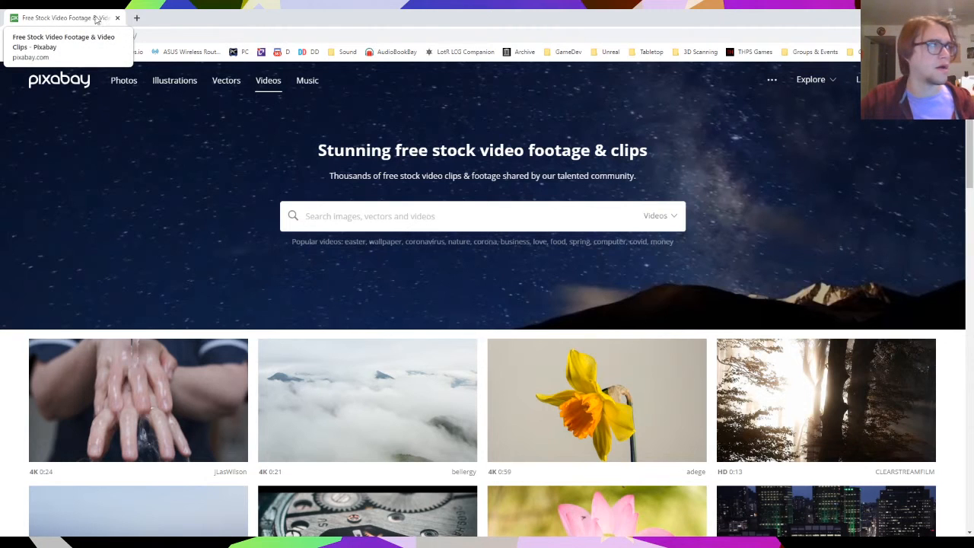
pyautogui.moveTo(81, 19); pyautogui.dragTo(973, 228)
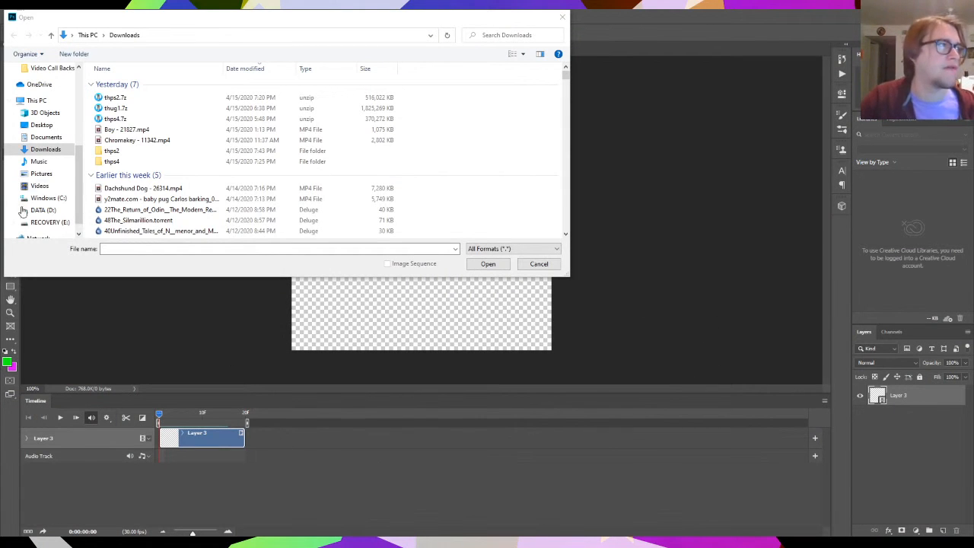
# - Import Boy - 21827.mp4 from the Downloads folder as a new video layer
pyautogui.click(142, 133)
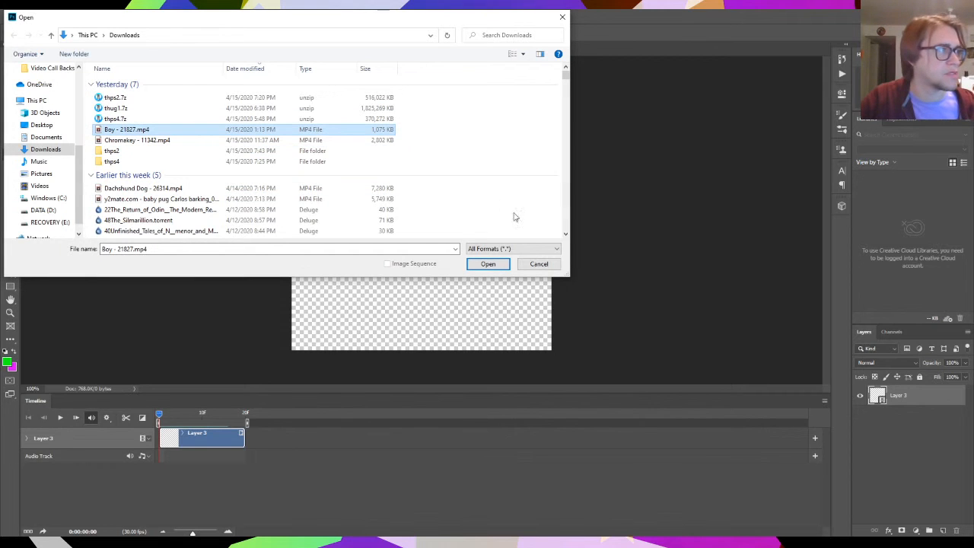
pyautogui.click(482, 266)
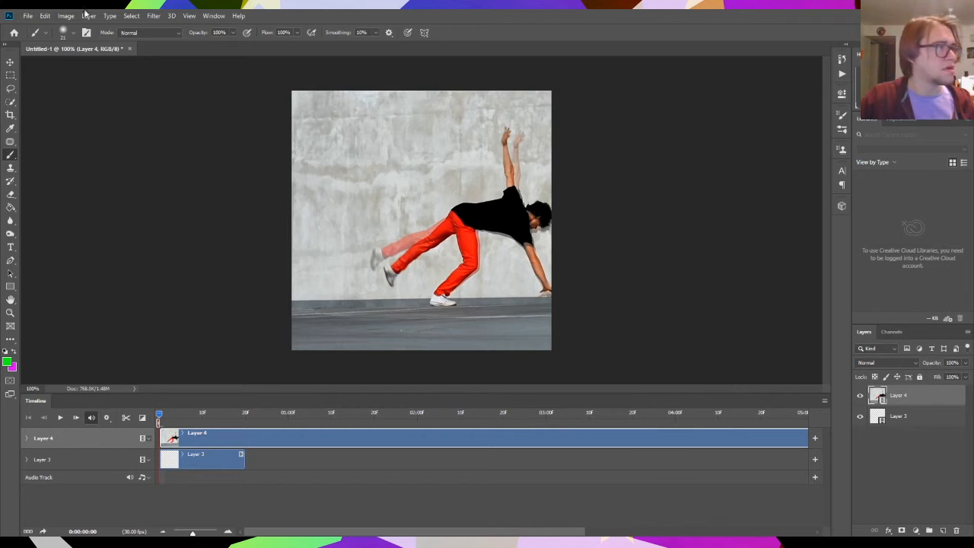
# - Create a new regular layer with default settings above the imported video layer
pyautogui.click(109, 17)
pyautogui.moveTo(92, 18)
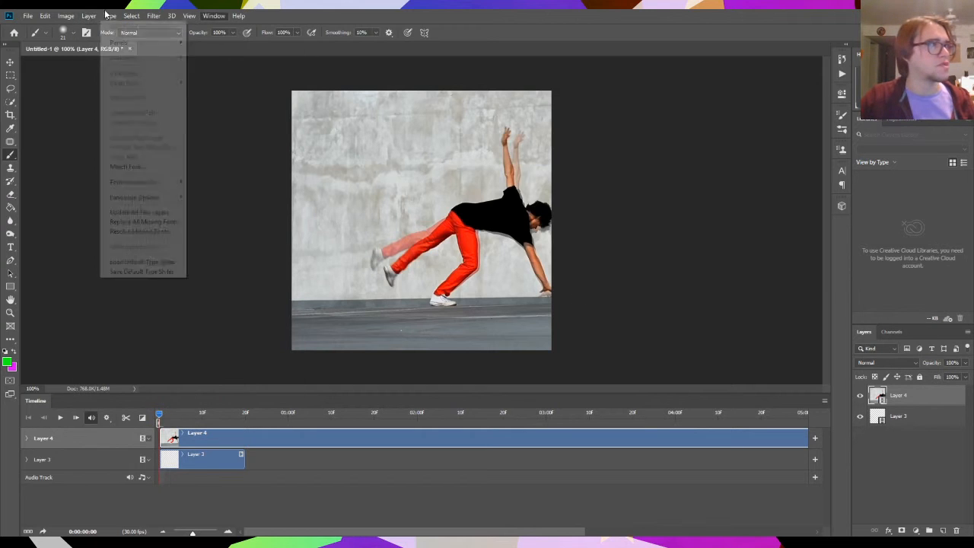
pyautogui.click(213, 29)
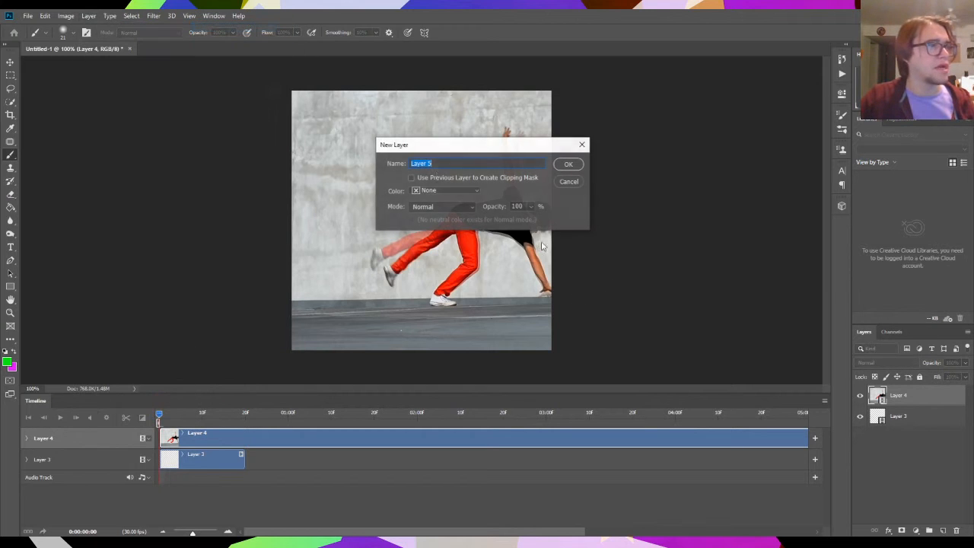
pyautogui.click(569, 164)
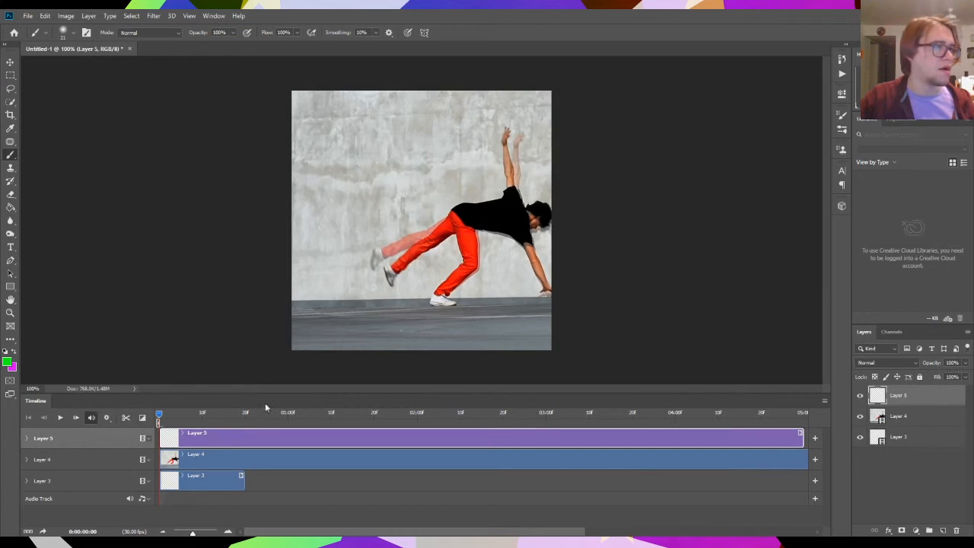
# - Keep the green foreground colour and brush grass-like strokes along the bottom of the canvas on Layer 5
pyautogui.click(9, 363)
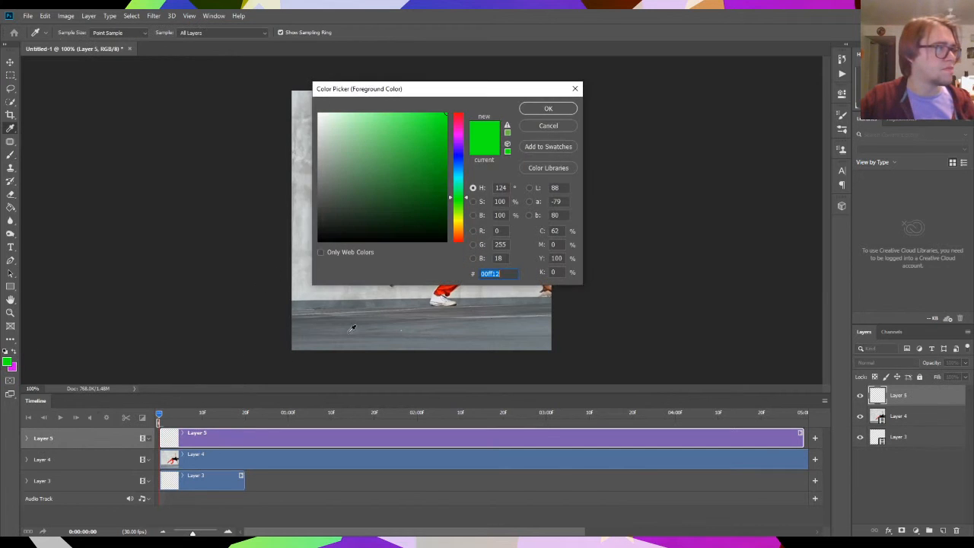
pyautogui.click(546, 106)
pyautogui.moveTo(327, 349)
pyautogui.mouseDown()
pyautogui.moveTo(336, 278)
pyautogui.moveTo(348, 327)
pyautogui.moveTo(386, 281)
pyautogui.moveTo(344, 340)
pyautogui.moveTo(349, 327)
pyautogui.mouseUp()
pyautogui.moveTo(495, 332); pyautogui.dragTo(492, 358)
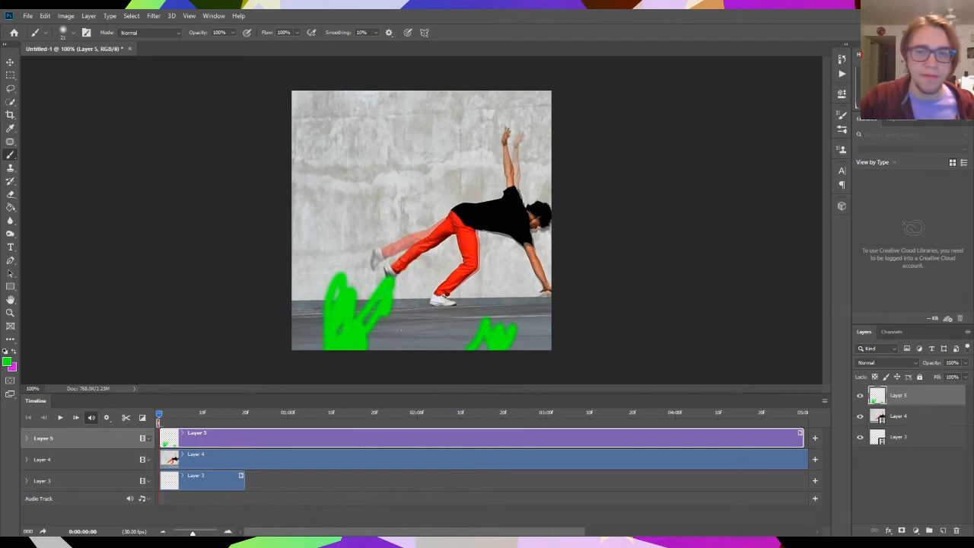
# - Play the video with the green strokes over it, stop playback, and delete Layer 5
pyautogui.click(60, 417)
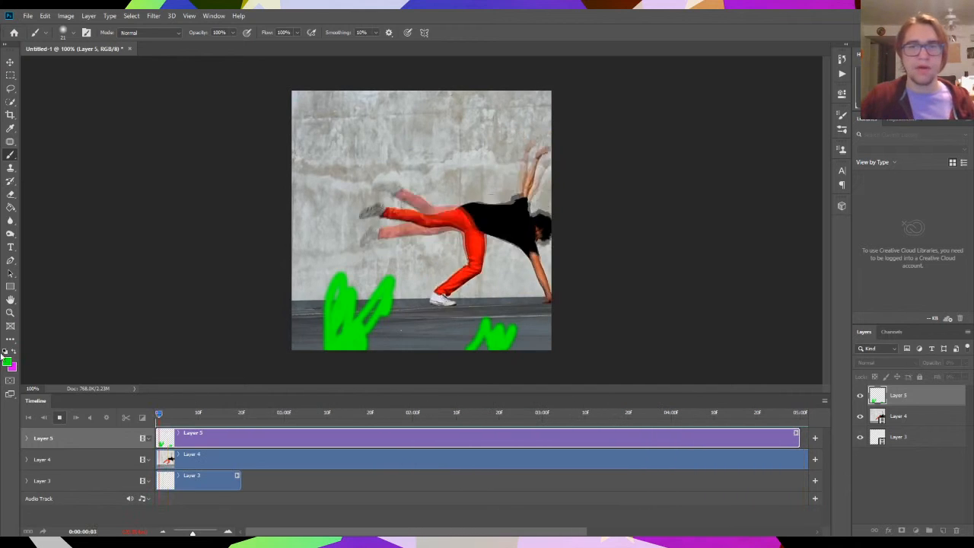
pyautogui.press('space')
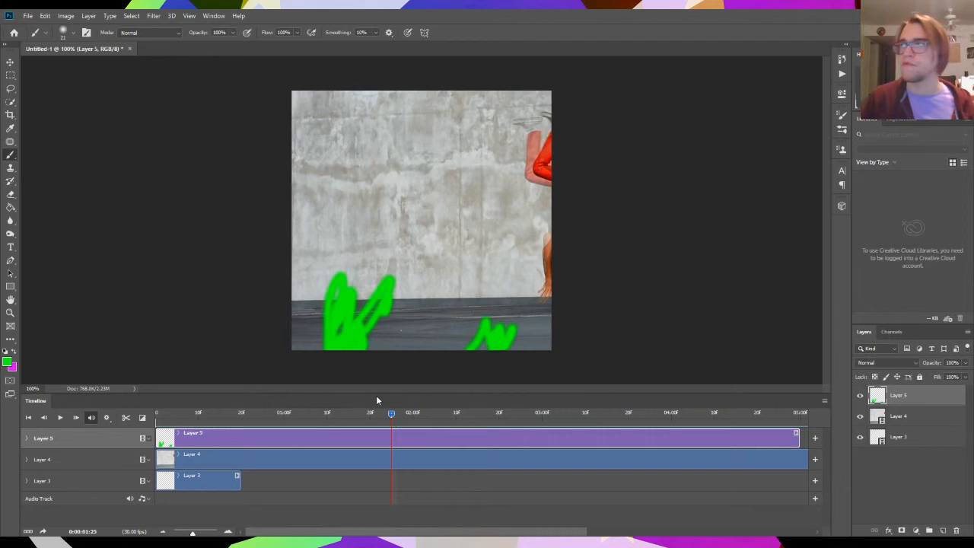
pyautogui.click(956, 530)
pyautogui.click(439, 210)
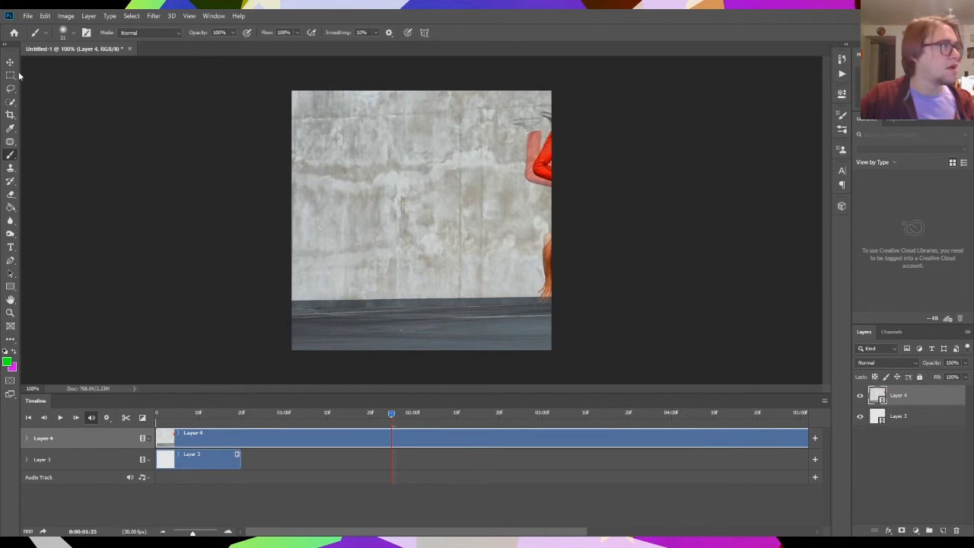
# - Reposition the video so the dancer sits within the canvas, and split its clip at 0:00:00:29
pyautogui.press('v')
pyautogui.moveTo(508, 225)
pyautogui.mouseDown()
pyautogui.moveTo(410, 223)
pyautogui.moveTo(522, 220)
pyautogui.moveTo(477, 226)
pyautogui.mouseUp()
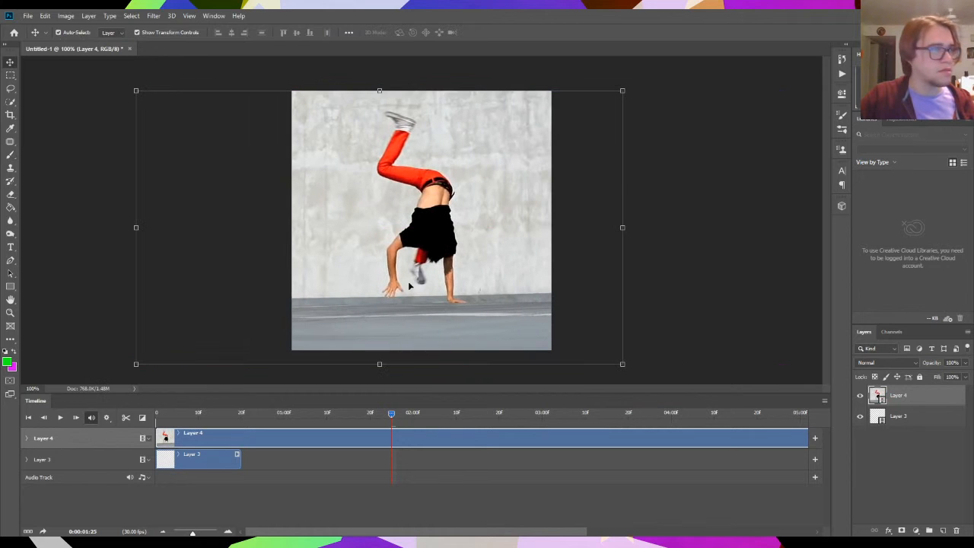
pyautogui.moveTo(391, 414); pyautogui.dragTo(291, 461)
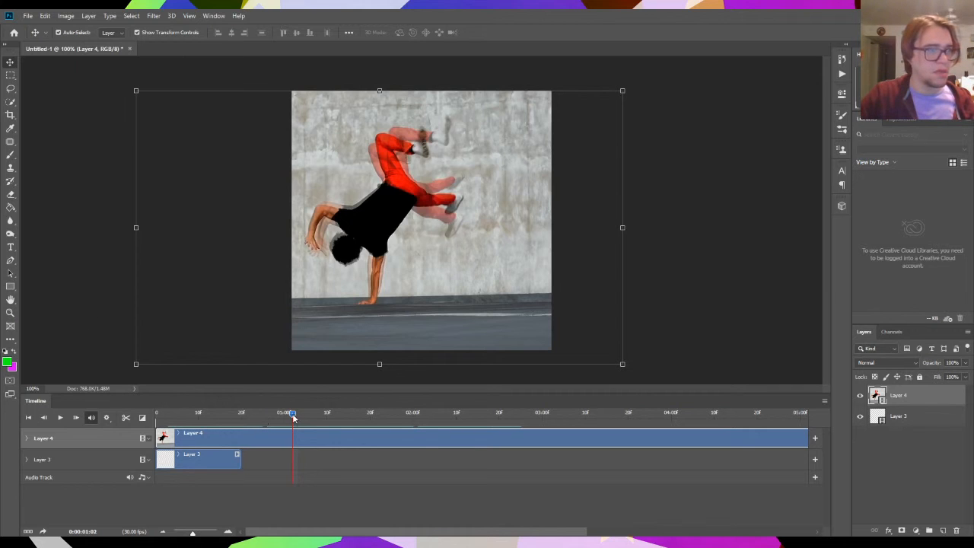
pyautogui.moveTo(294, 418)
pyautogui.mouseDown()
pyautogui.moveTo(271, 417)
pyautogui.moveTo(294, 417)
pyautogui.moveTo(280, 422)
pyautogui.mouseUp()
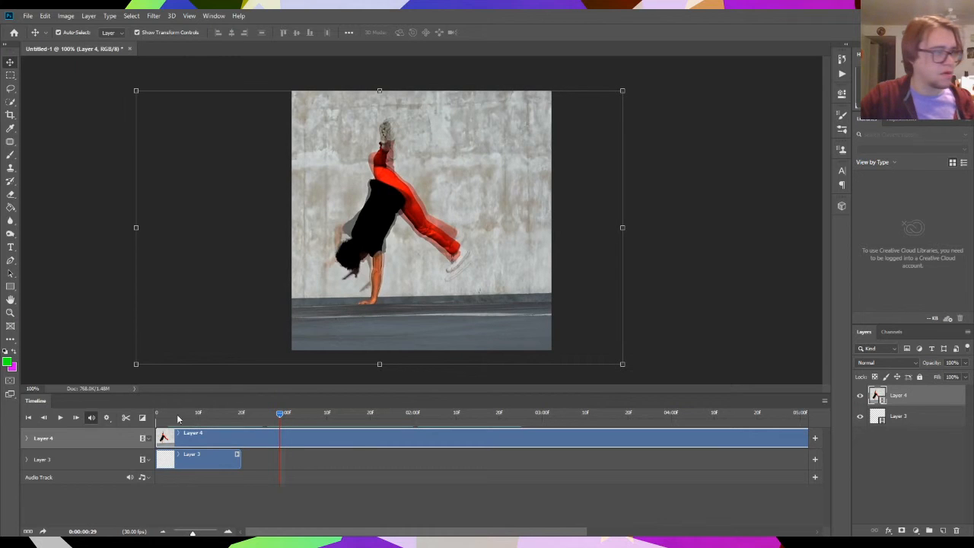
pyautogui.click(125, 418)
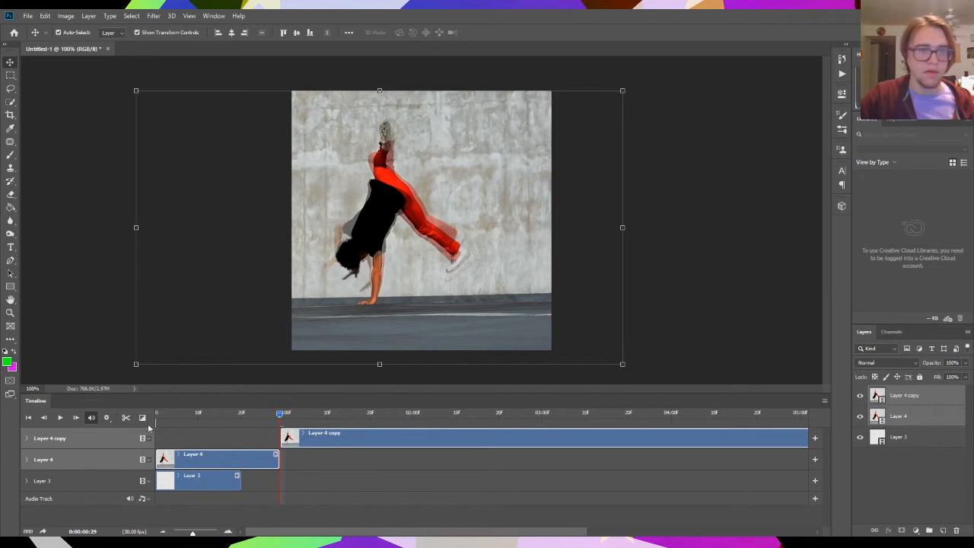
pyautogui.moveTo(282, 416); pyautogui.dragTo(279, 416)
# - Delete the clip segment before the split and slide the remaining segment to the start of the timeline
pyautogui.click(202, 461)
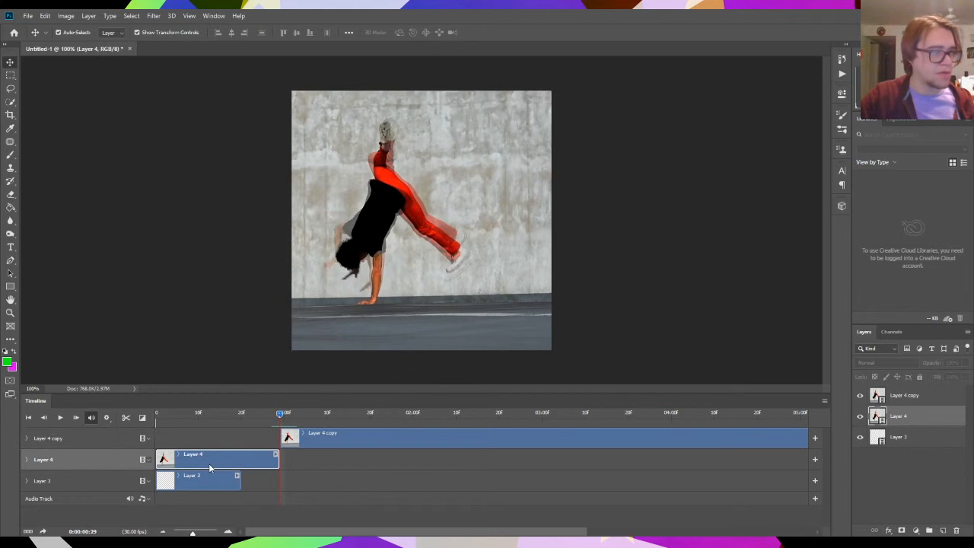
pyautogui.press('Delete')
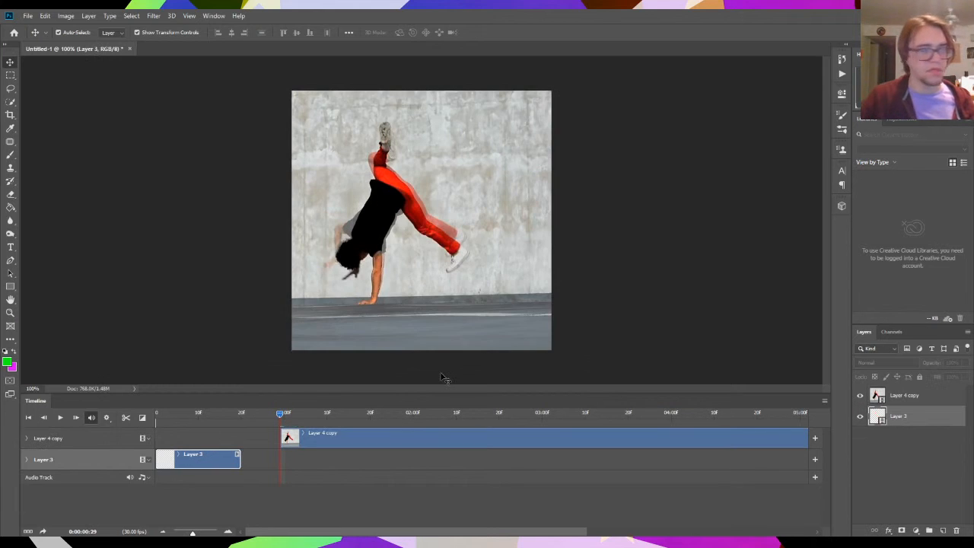
pyautogui.moveTo(351, 435); pyautogui.dragTo(322, 411)
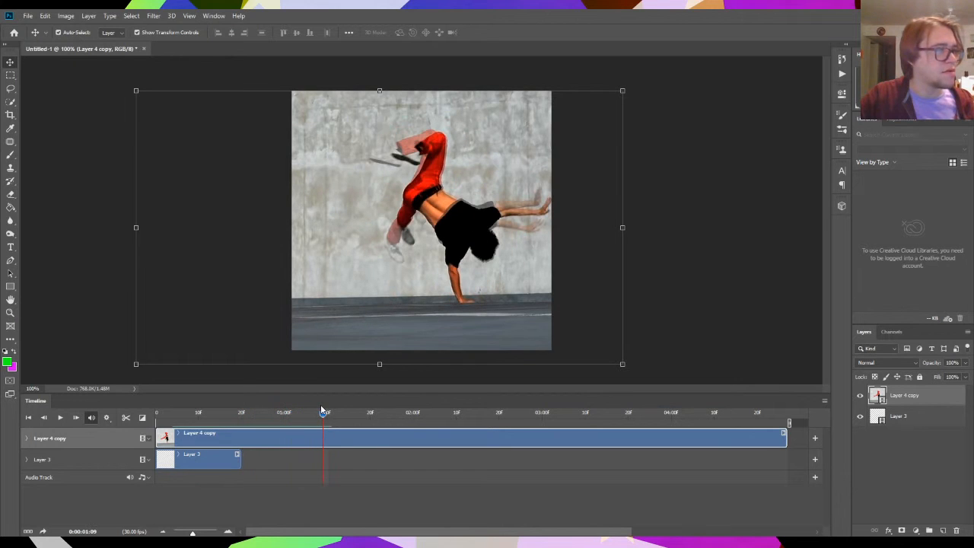
# - Split the video clip at 0:00:01:09 and delete the segment after the split
pyautogui.click(131, 420)
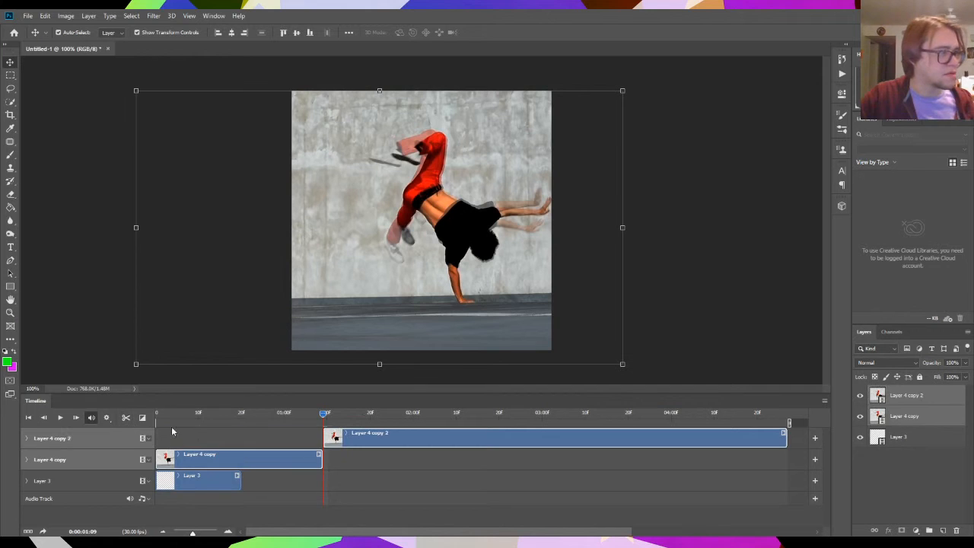
pyautogui.click(374, 440)
pyautogui.press('Delete')
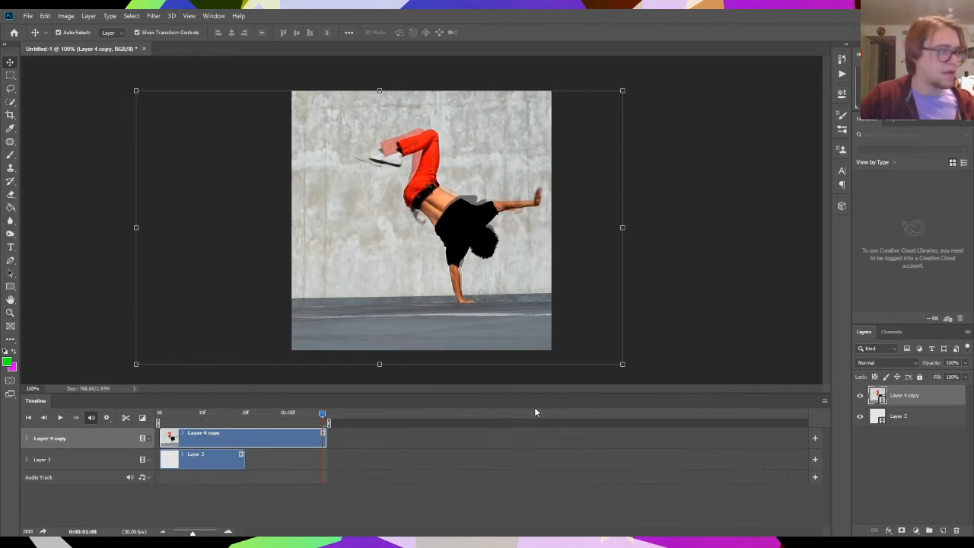
# - Play the trimmed dance clip, stop it, and return the playhead to the first frame
pyautogui.moveTo(320, 414); pyautogui.dragTo(302, 433)
pyautogui.press('space')
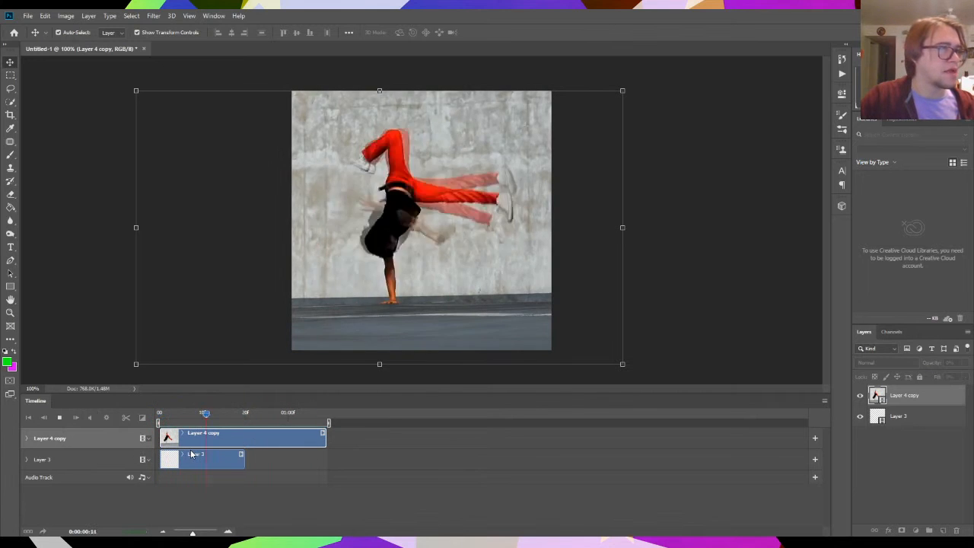
pyautogui.press('space')
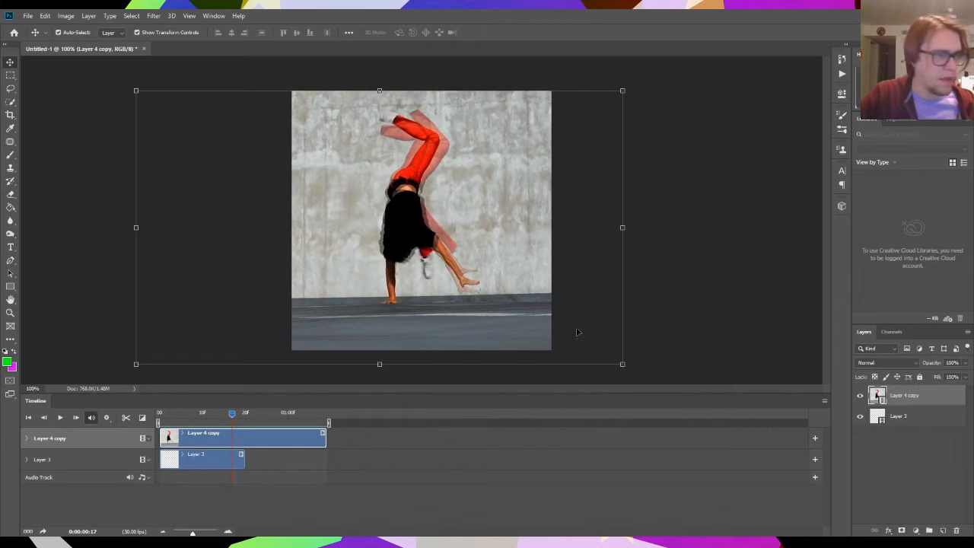
pyautogui.moveTo(226, 416); pyautogui.dragTo(156, 452)
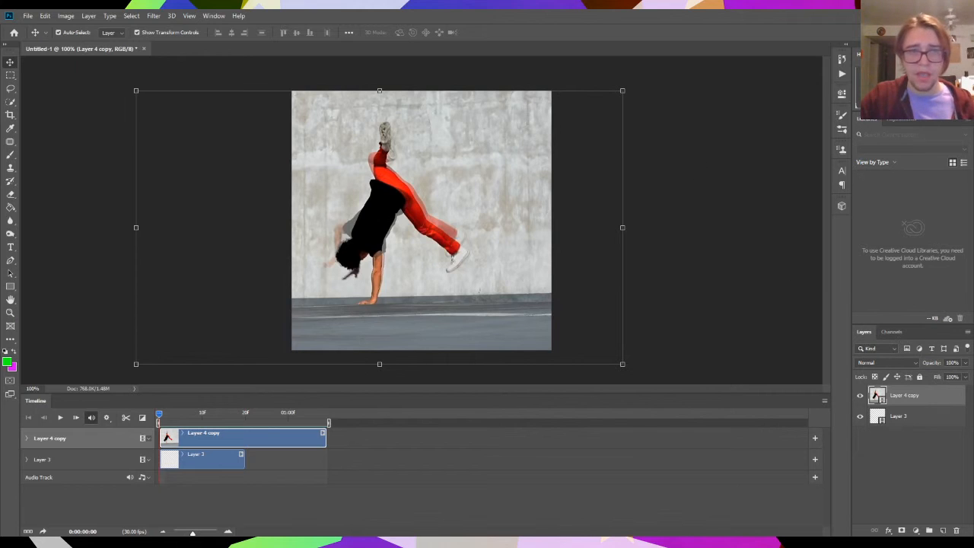
# - Set the timeline frame rate to 12 fps
pyautogui.click(823, 401)
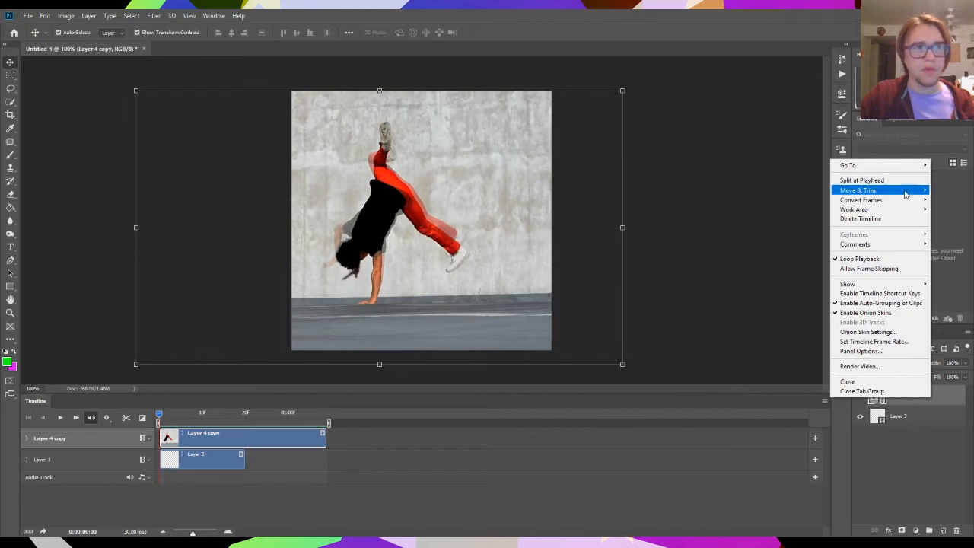
pyautogui.click(901, 343)
pyautogui.moveTo(461, 159); pyautogui.dragTo(651, 194)
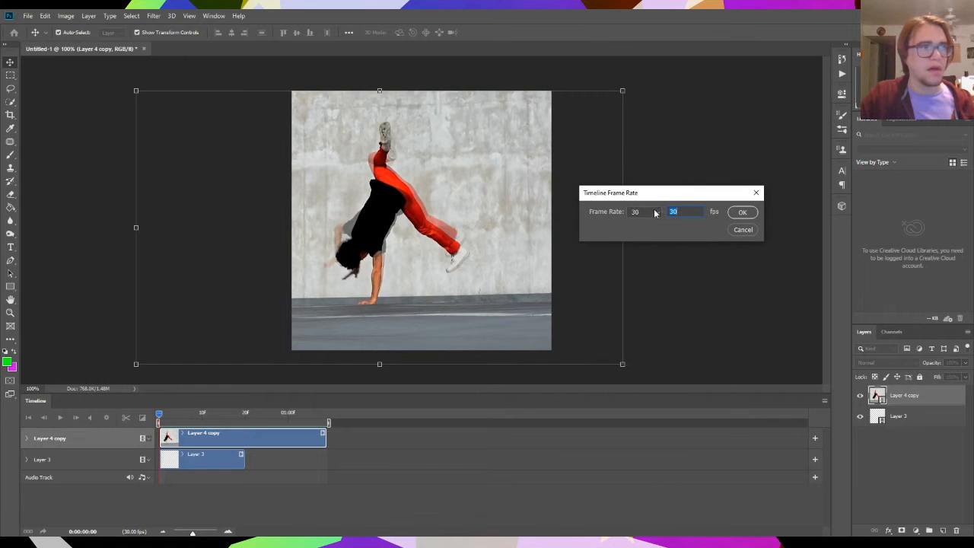
pyautogui.doubleClick(688, 211)
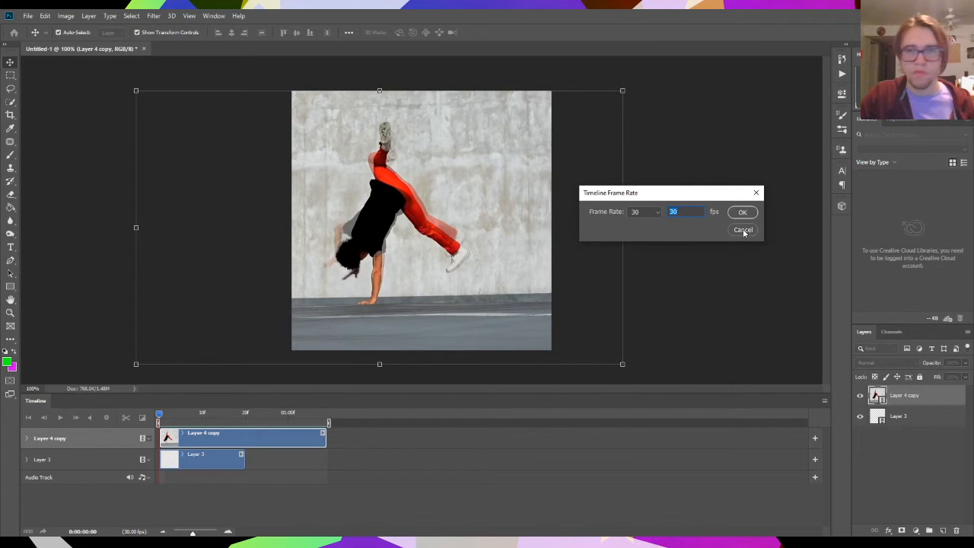
pyautogui.click(659, 213)
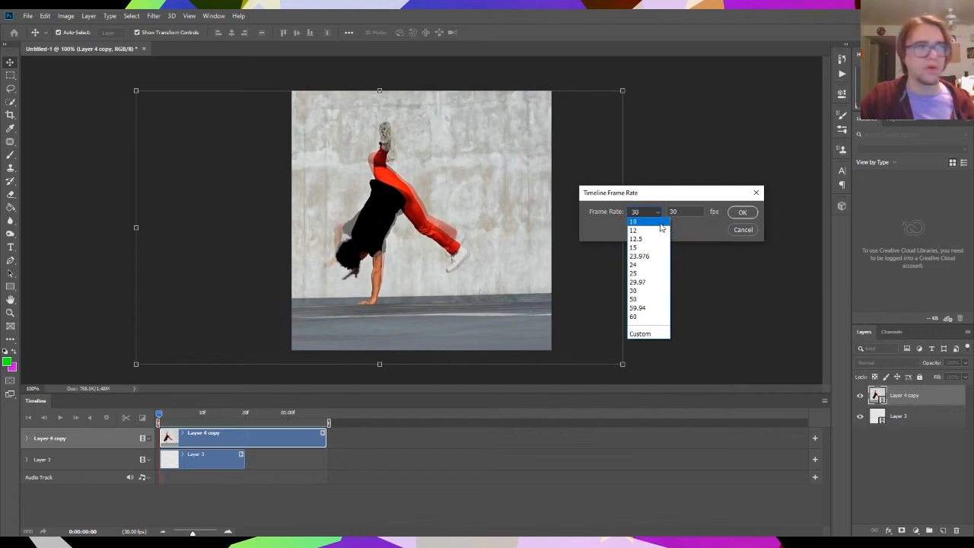
pyautogui.click(659, 231)
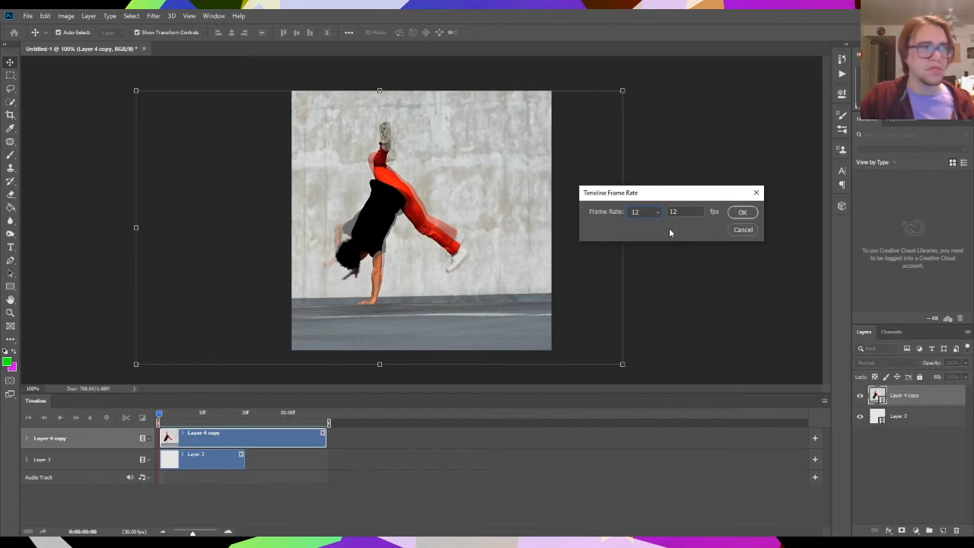
pyautogui.click(748, 214)
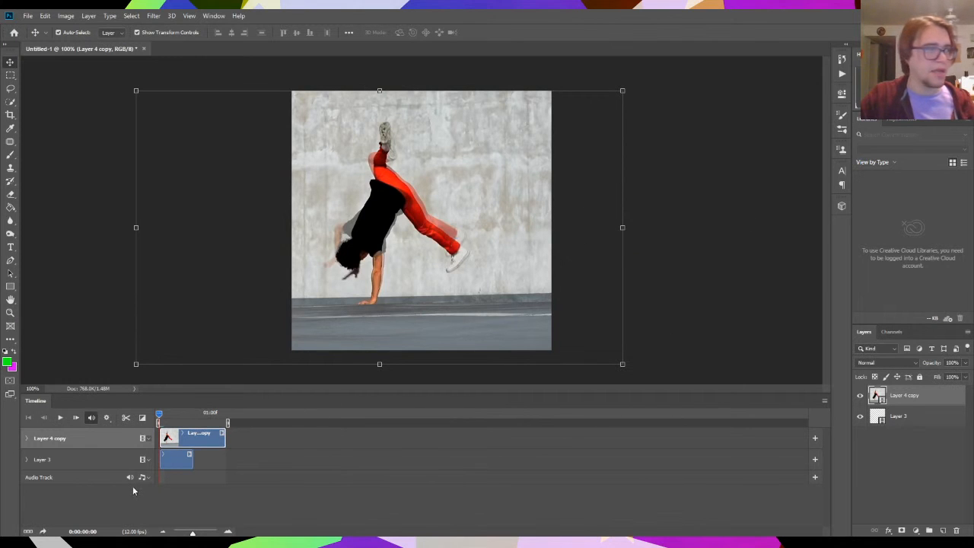
# - Play the clip from the start at the new frame rate, and stop playback
pyautogui.moveTo(159, 416); pyautogui.dragTo(140, 438)
pyautogui.press('space')
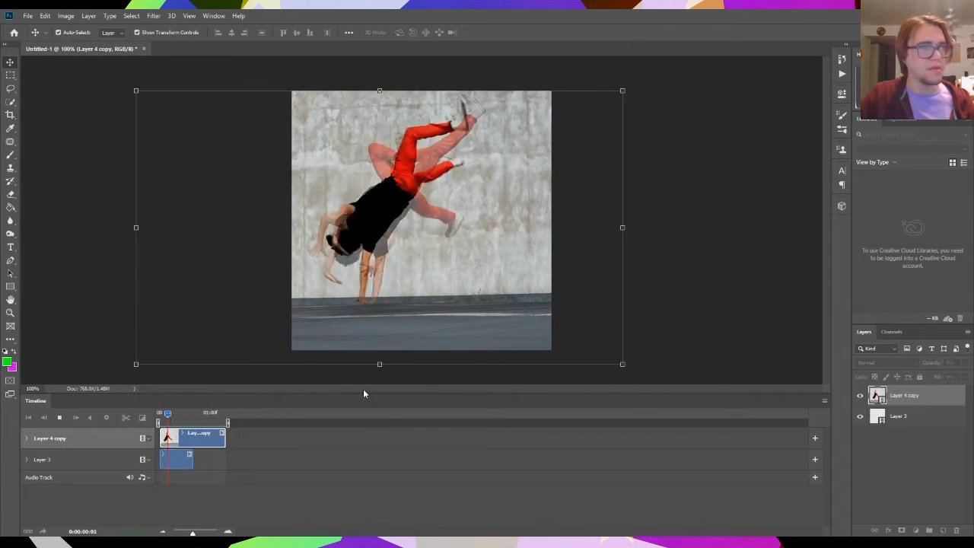
pyautogui.press('space')
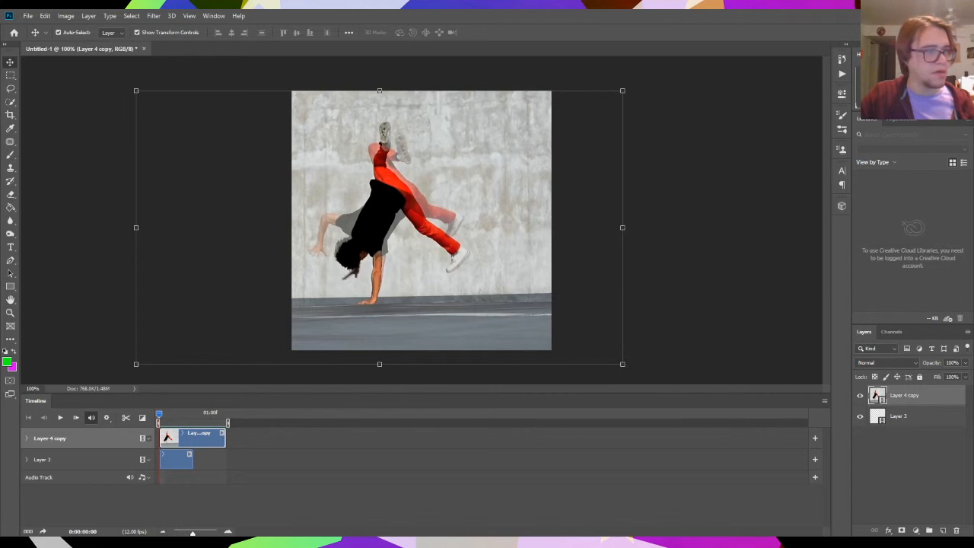
# - Magnify the timeline until individual frames are marked, and compare the Layer 4 copy and Layer 3 clip lengths
pyautogui.moveTo(192, 532); pyautogui.dragTo(210, 533)
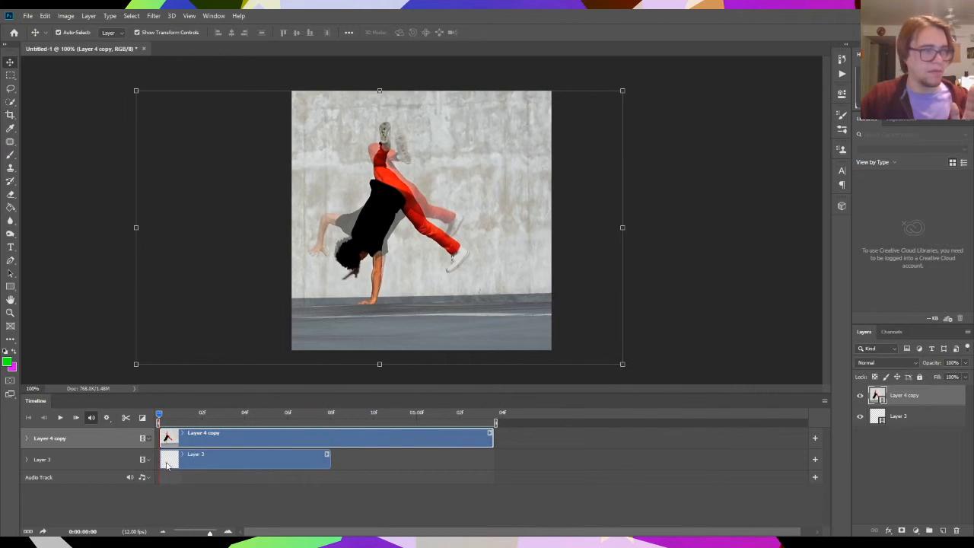
pyautogui.moveTo(209, 533)
pyautogui.mouseDown()
pyautogui.moveTo(196, 532)
pyautogui.moveTo(214, 533)
pyautogui.mouseUp()
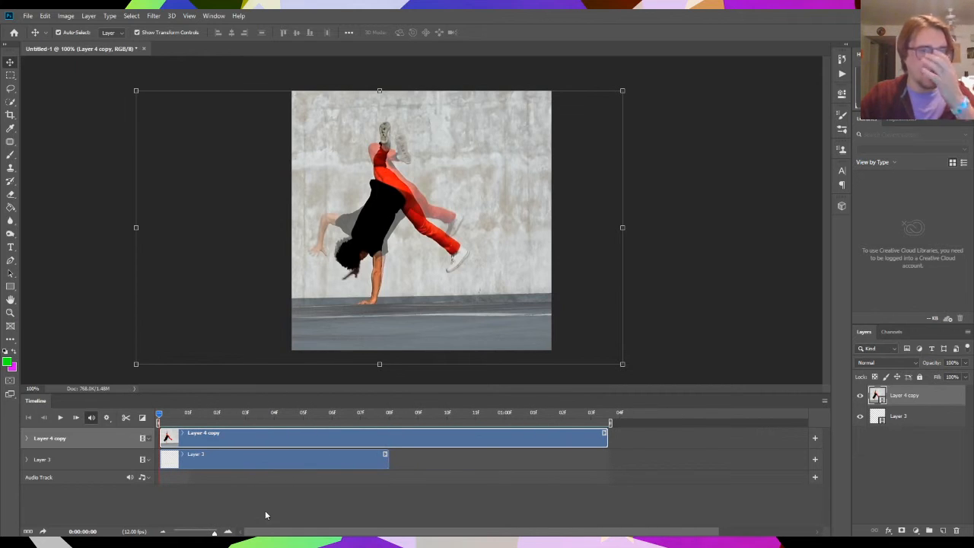
pyautogui.click(336, 454)
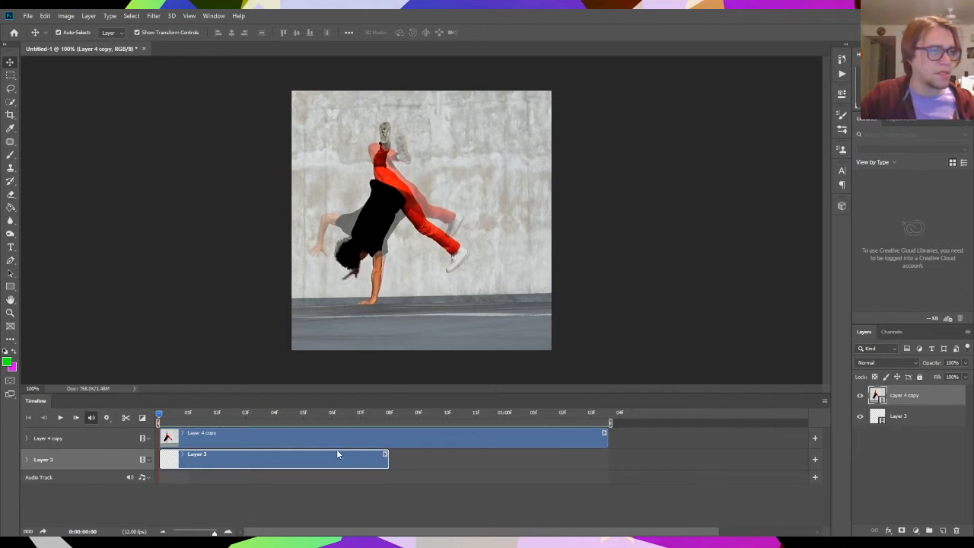
pyautogui.click(544, 443)
pyautogui.moveTo(304, 420); pyautogui.dragTo(159, 473)
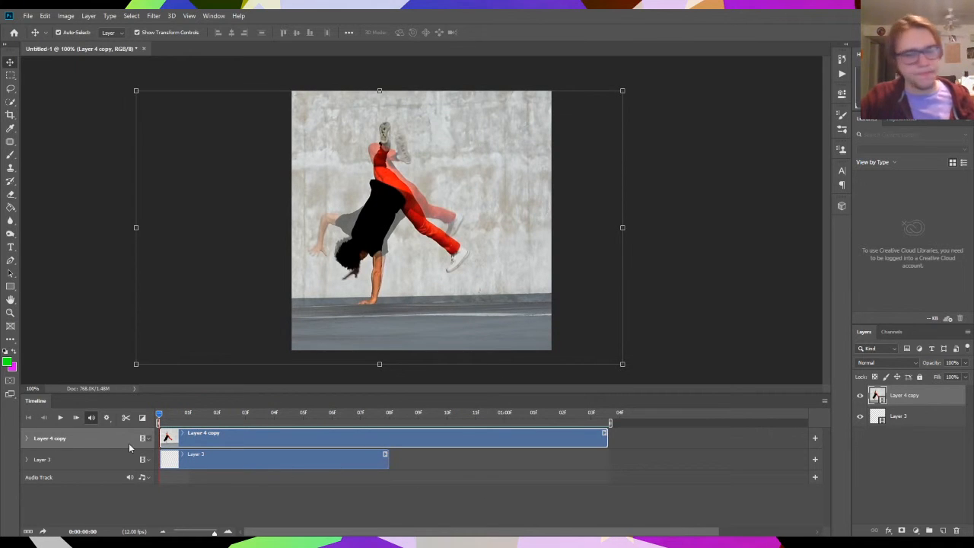
pyautogui.moveTo(160, 418)
pyautogui.mouseDown()
pyautogui.moveTo(544, 420)
pyautogui.moveTo(159, 420)
pyautogui.mouseUp()
pyautogui.moveTo(225, 461); pyautogui.dragTo(160, 500)
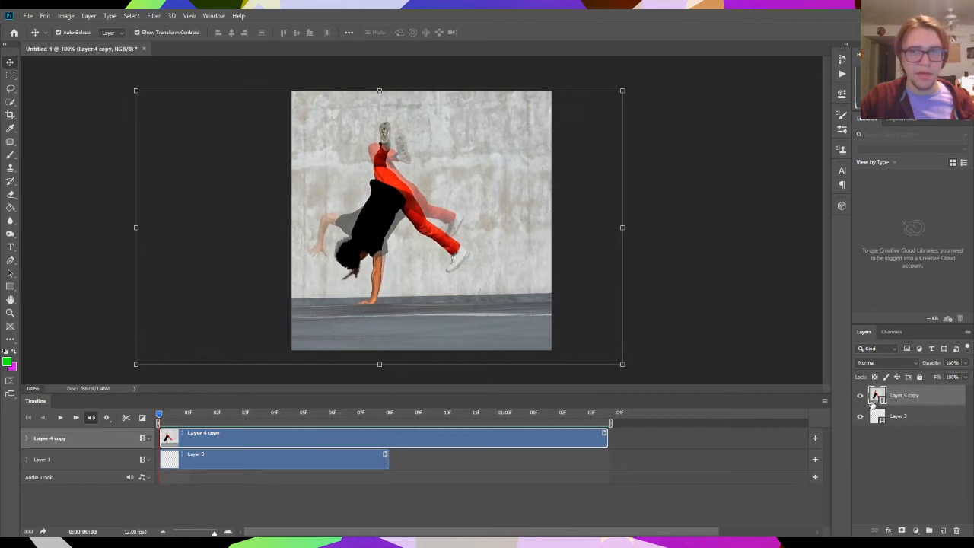
# - Move Layer 3 above the dance clip and try to fit its shorter clip along the dance clip's length
pyautogui.moveTo(938, 421); pyautogui.dragTo(940, 390)
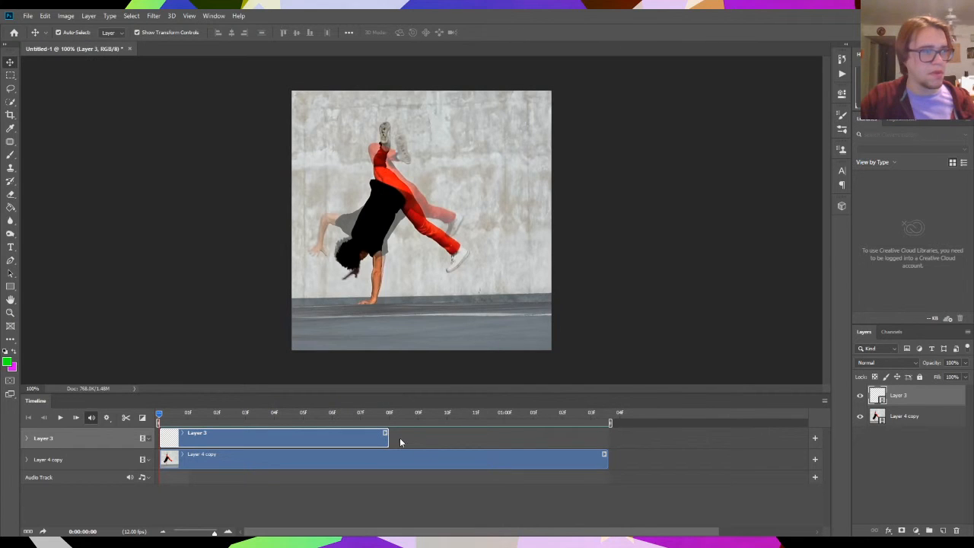
pyautogui.moveTo(340, 439); pyautogui.dragTo(538, 439)
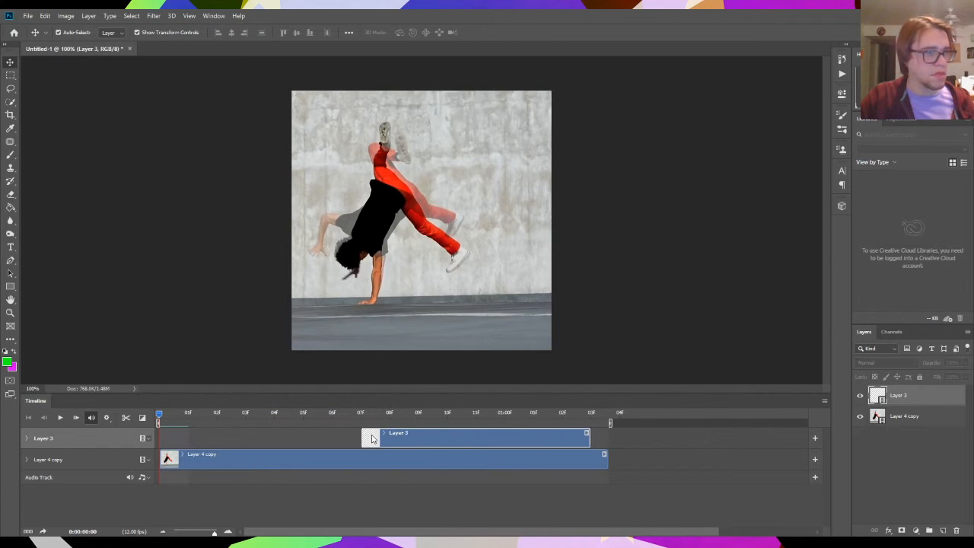
pyautogui.moveTo(363, 437); pyautogui.dragTo(230, 437)
# - Delete Layer 3 and add a new blank video layer above the dance clip
pyautogui.press('Delete')
pyautogui.click(88, 15)
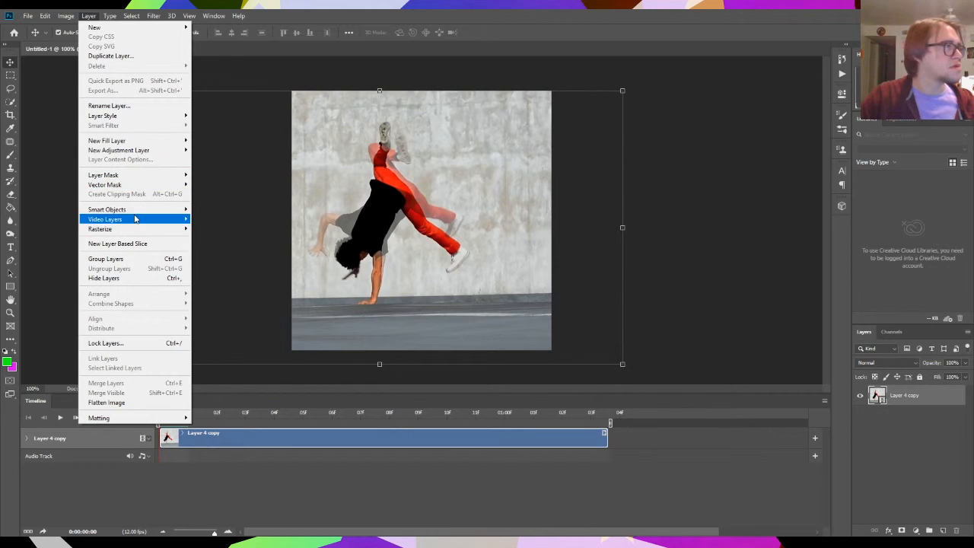
pyautogui.moveTo(136, 220)
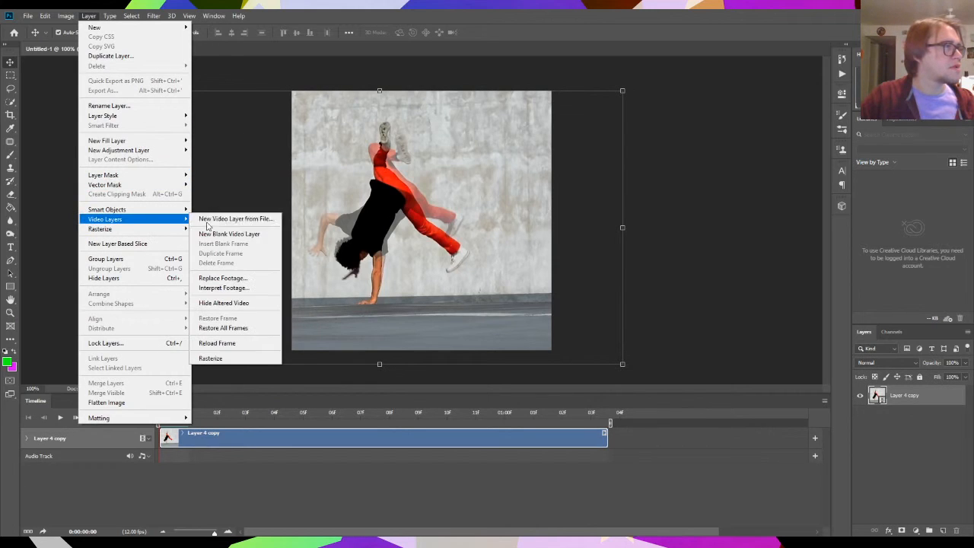
pyautogui.click(243, 234)
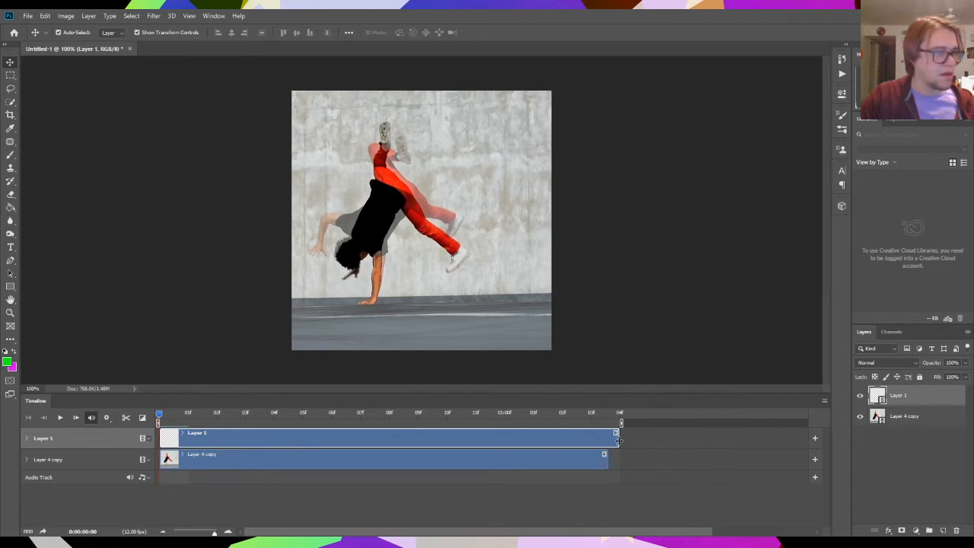
# - Shorten the timeline work area so it ends at 0:00:01:03, and check both clips with the playhead there
pyautogui.moveTo(620, 441); pyautogui.dragTo(609, 443)
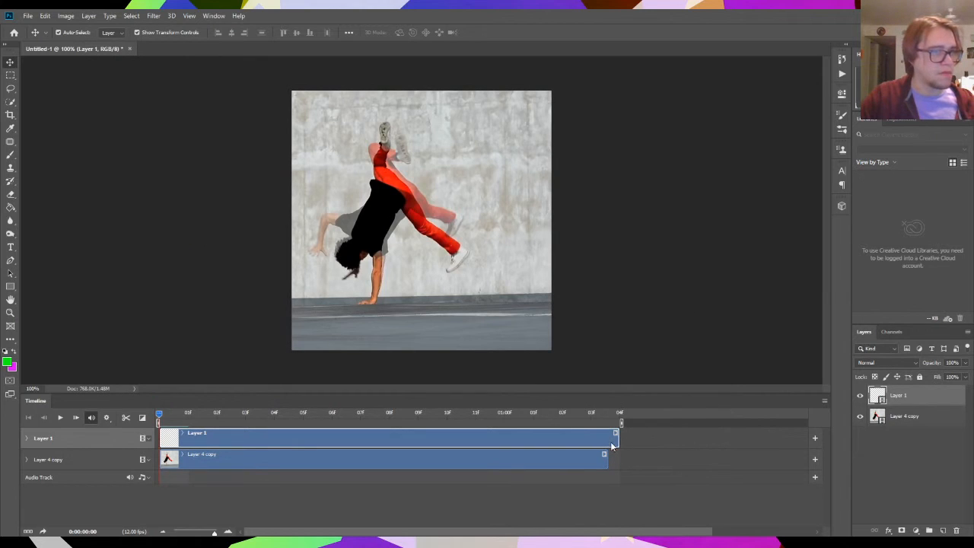
pyautogui.click(609, 457)
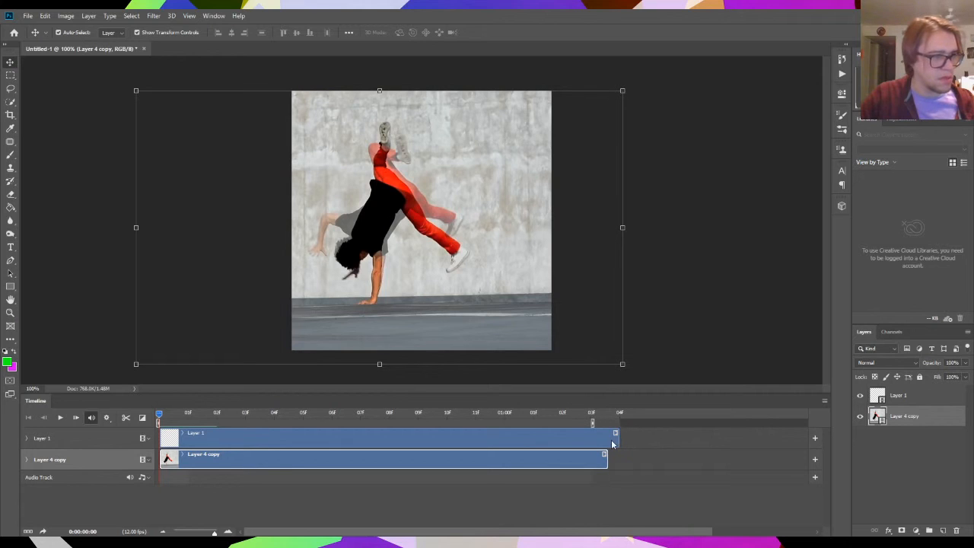
pyautogui.click(591, 413)
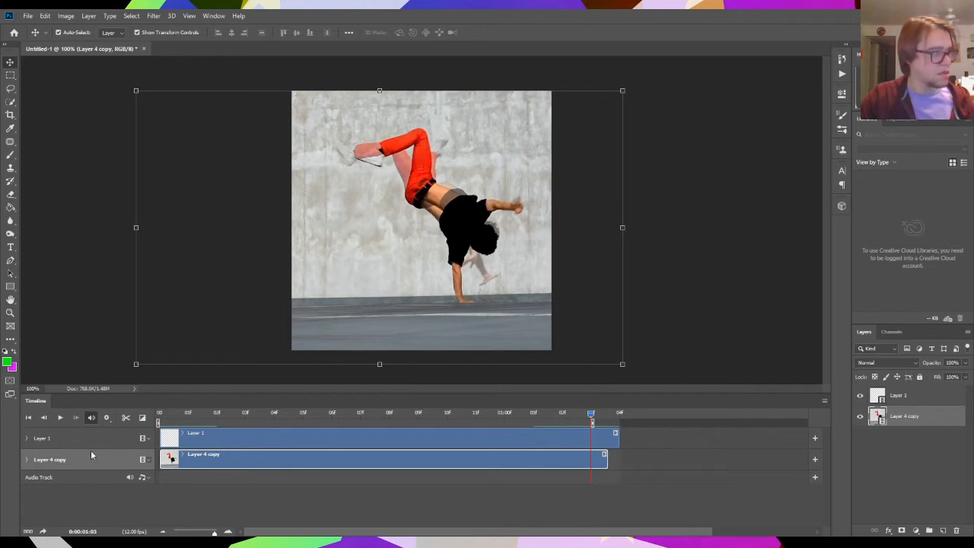
pyautogui.click(578, 435)
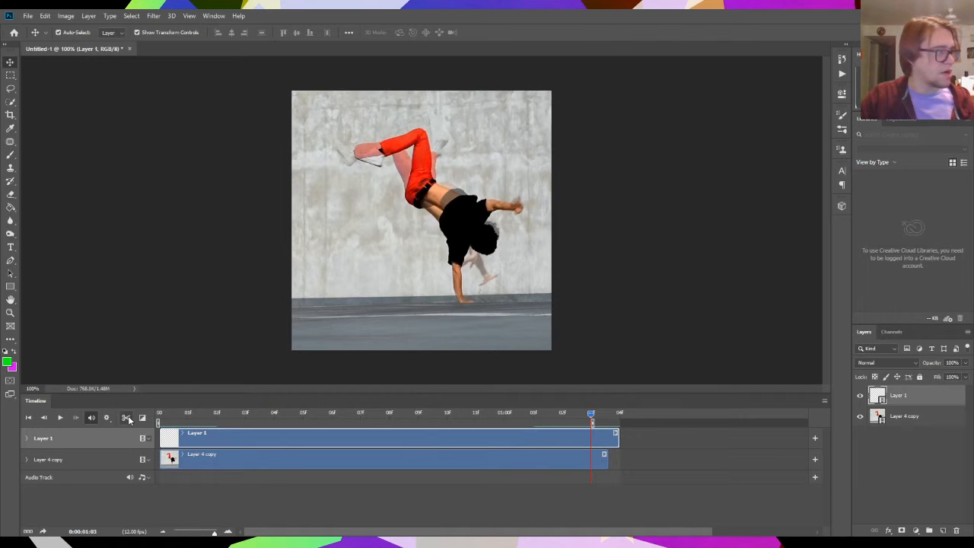
pyautogui.click(597, 463)
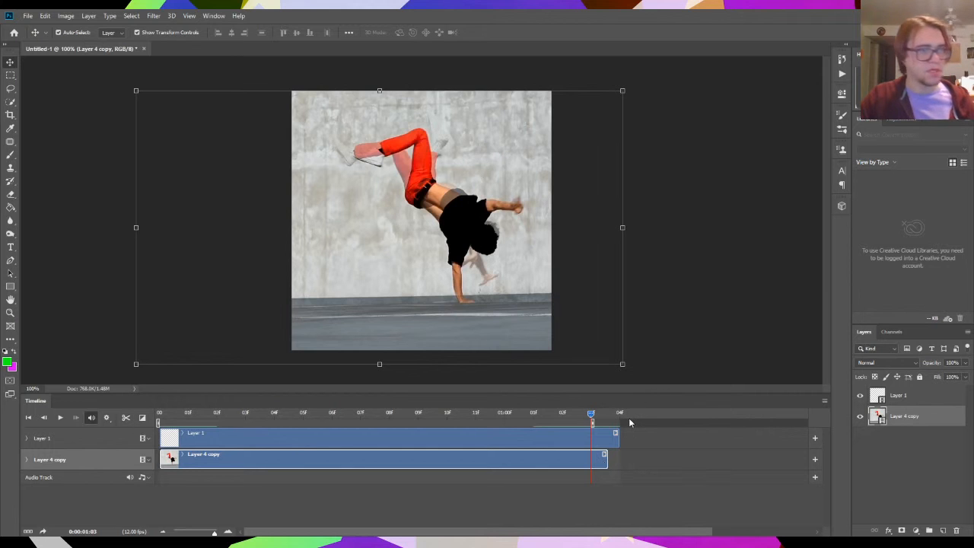
# - Preview the dance clip within the shortened work area, and return the playhead to the first frame
pyautogui.moveTo(547, 420); pyautogui.dragTo(636, 440)
pyautogui.press('space')
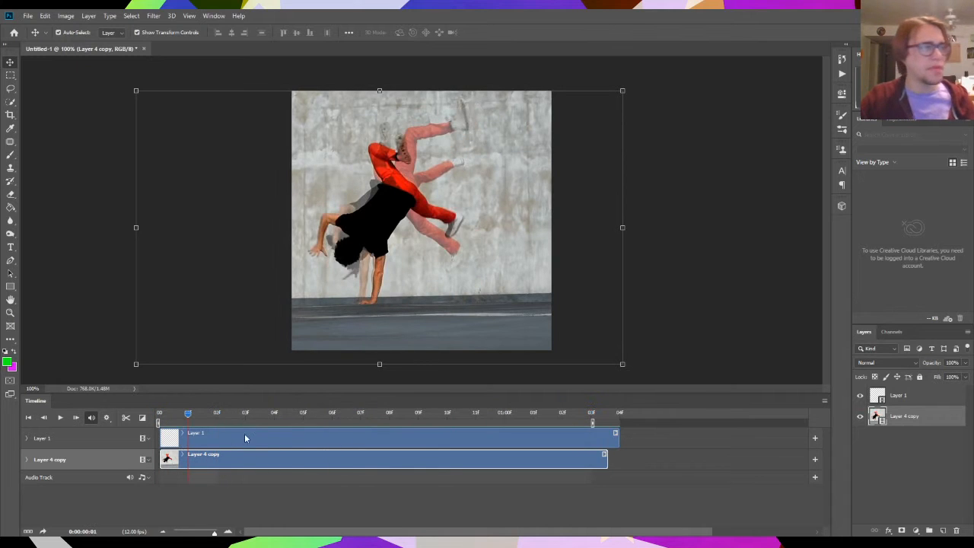
pyautogui.click(157, 416)
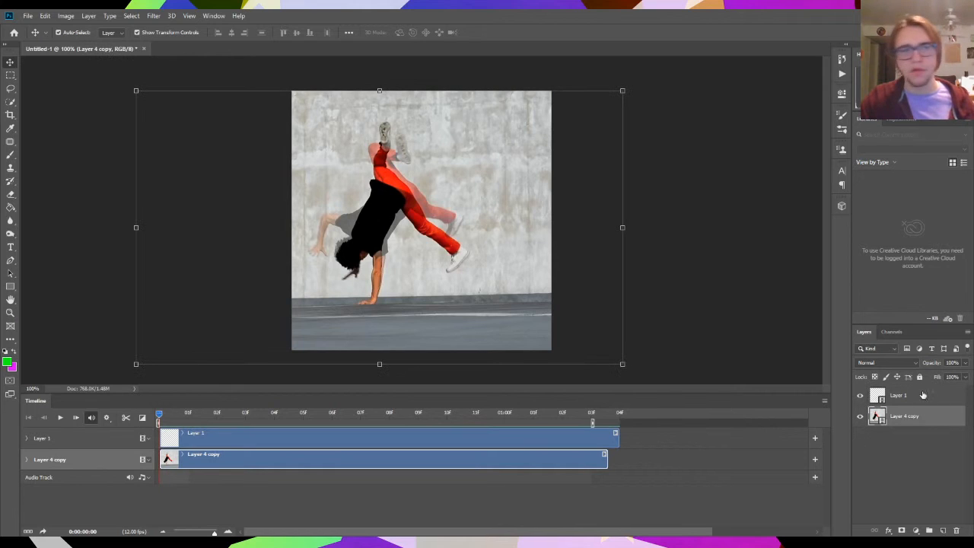
# - Lock the dance video layer, Layer 4 copy, against all edits
pyautogui.click(920, 396)
pyautogui.click(934, 414)
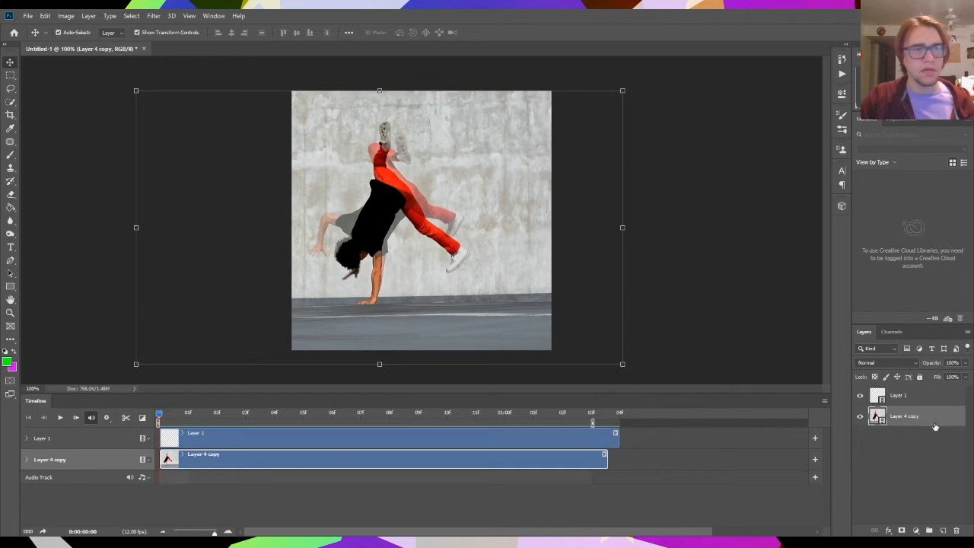
pyautogui.click(921, 377)
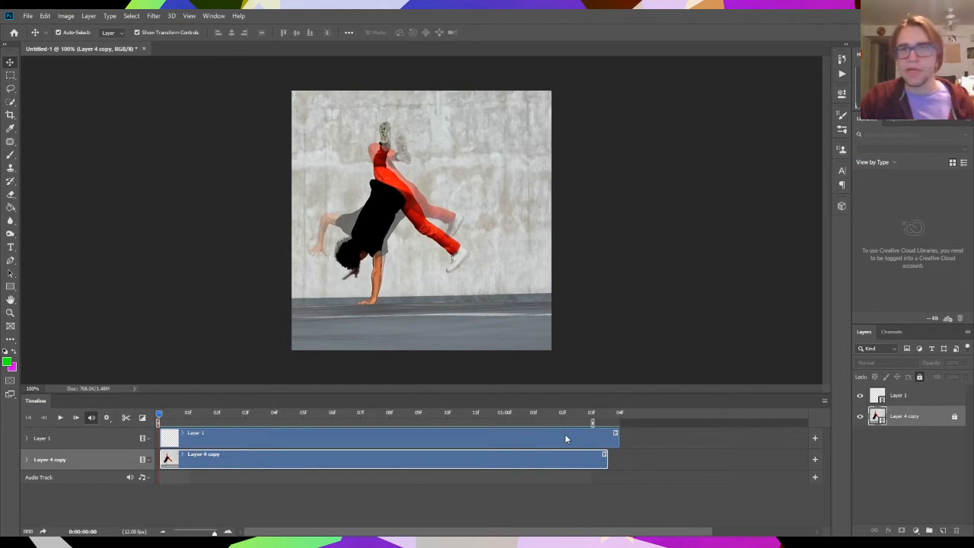
# - Select the blank video layer, Layer 1, and activate the Brush tool
pyautogui.click(938, 401)
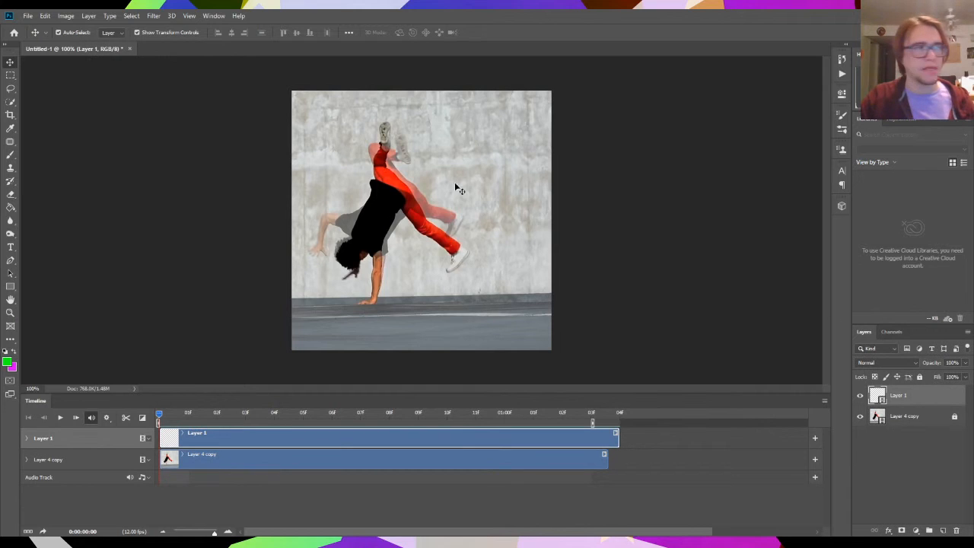
pyautogui.click(10, 155)
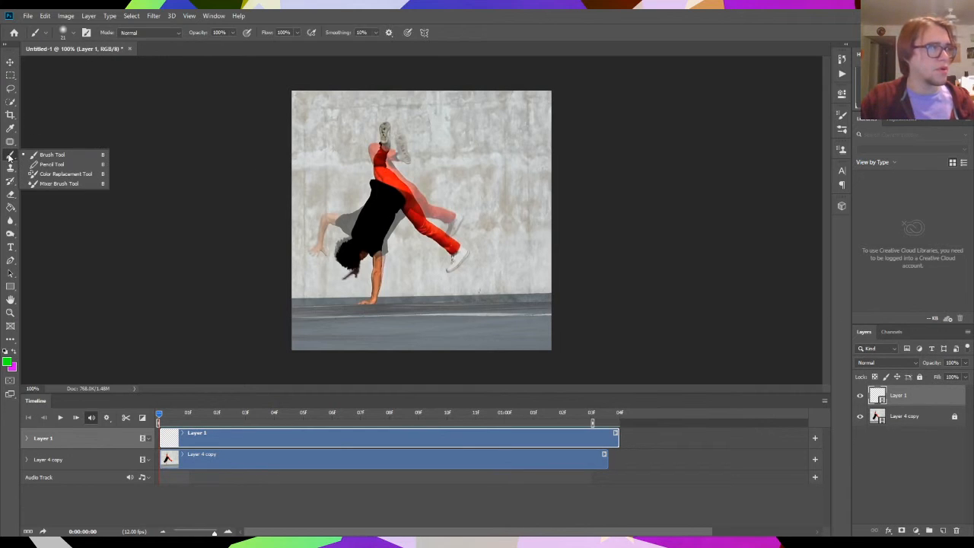
pyautogui.click(55, 159)
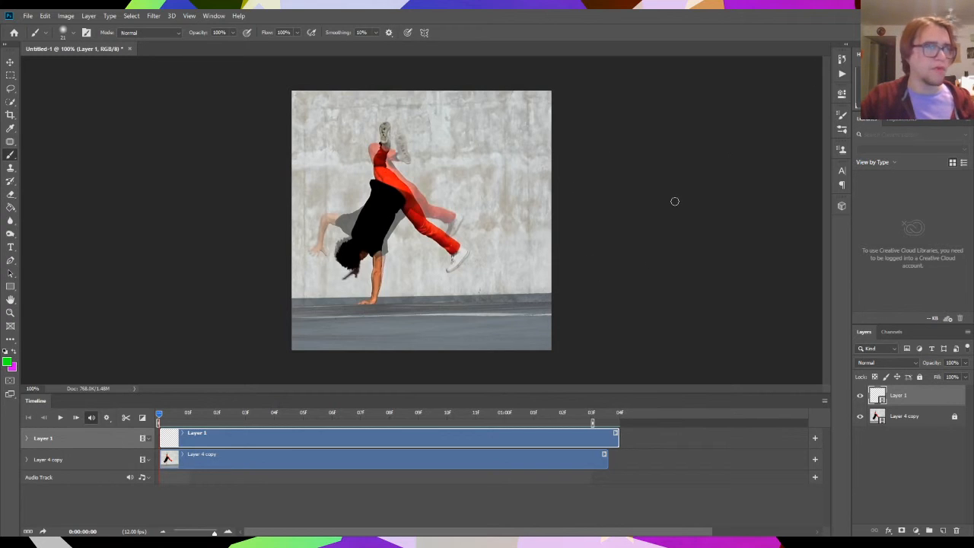
# - Unlock the Layer 4 copy video layer and lower its opacity to 70%
pyautogui.click(937, 417)
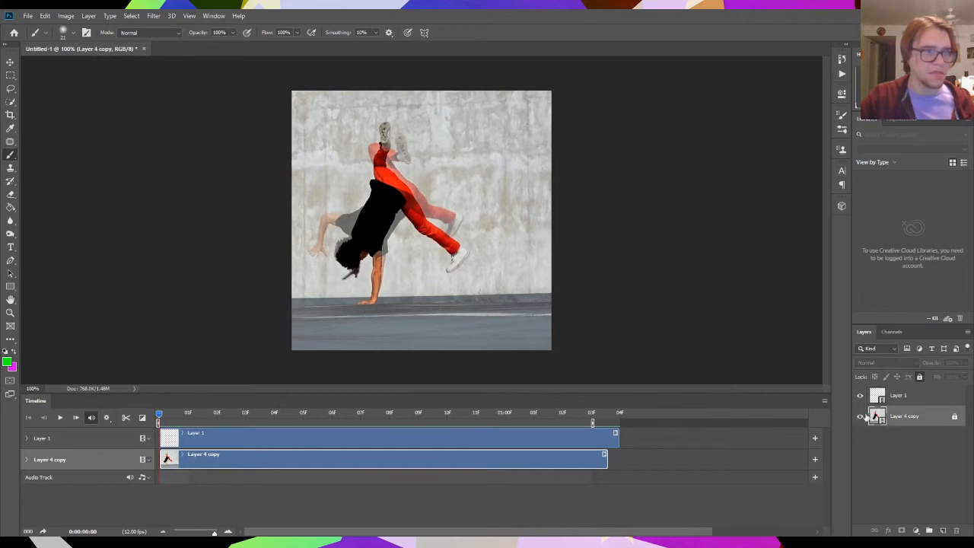
pyautogui.click(919, 378)
pyautogui.click(966, 363)
pyautogui.moveTo(951, 376); pyautogui.dragTo(951, 376)
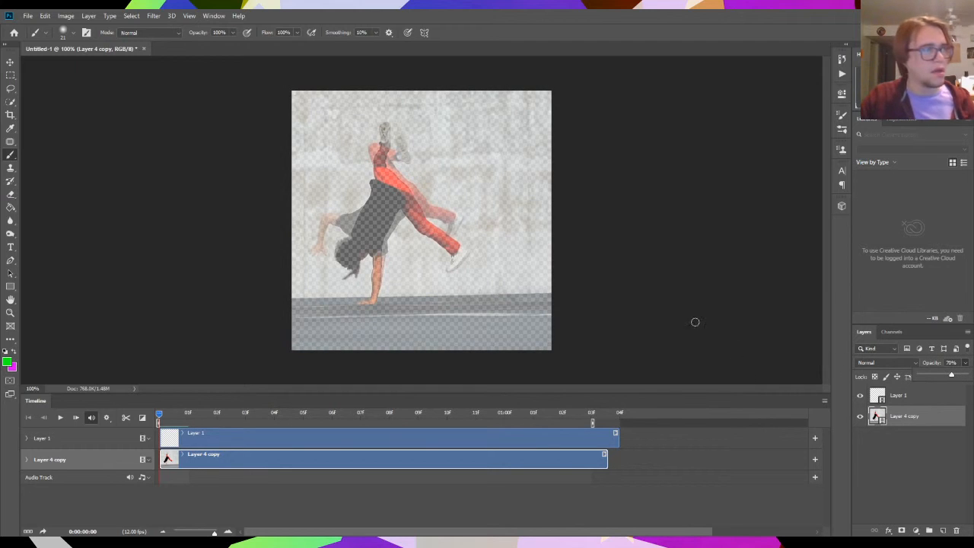
pyautogui.click(941, 451)
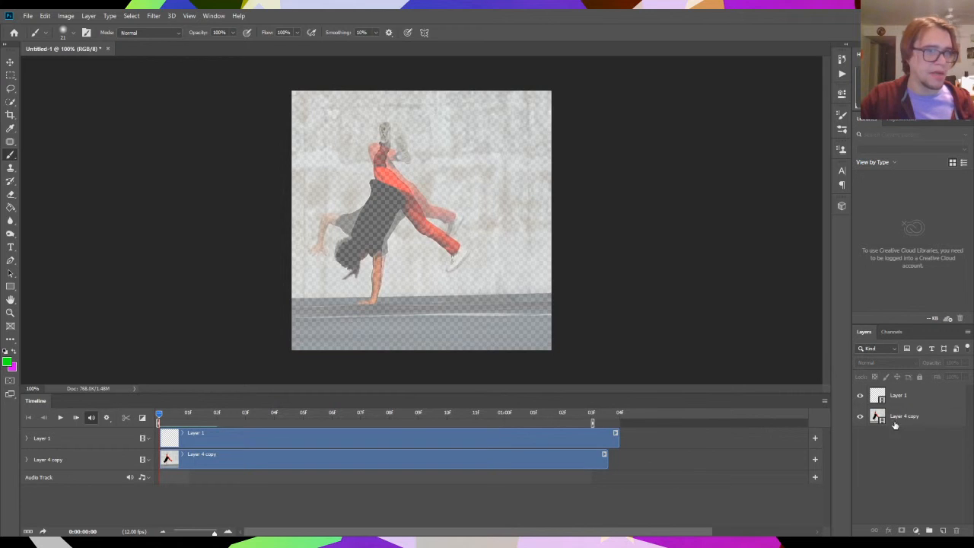
# - Lock the faded Layer 4 copy again and make the blank Layer 1 the active layer
pyautogui.click(916, 416)
pyautogui.click(919, 377)
pyautogui.click(906, 467)
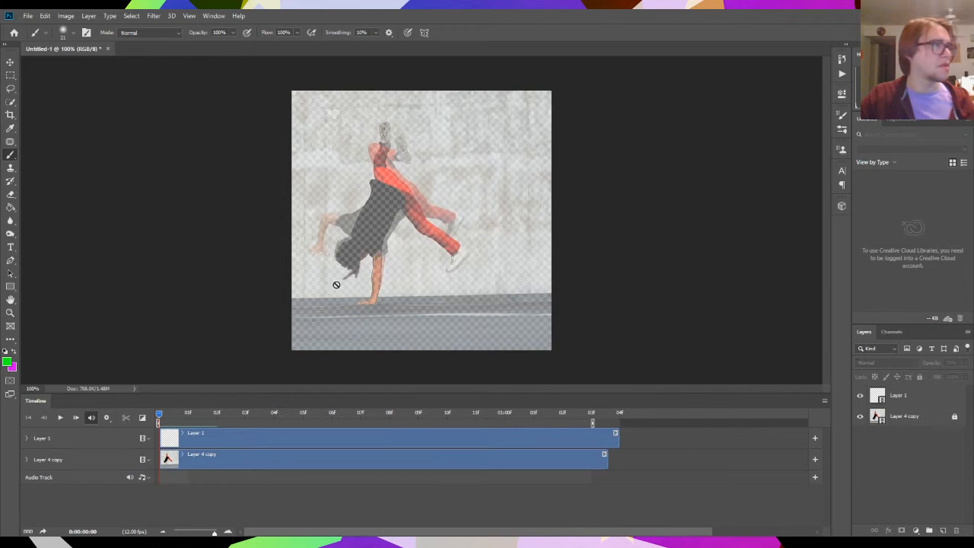
pyautogui.click(900, 395)
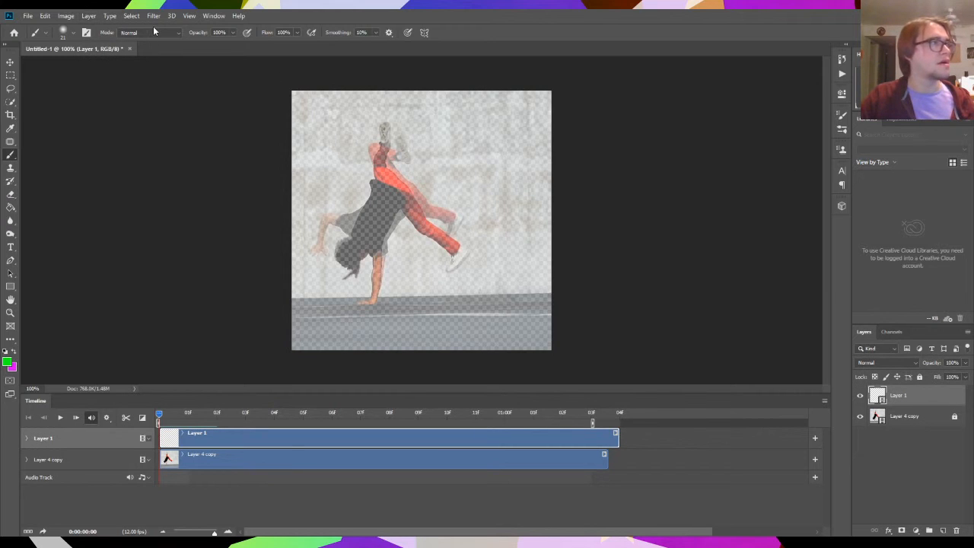
# - Change the foreground colour to a saturated blue
pyautogui.click(10, 365)
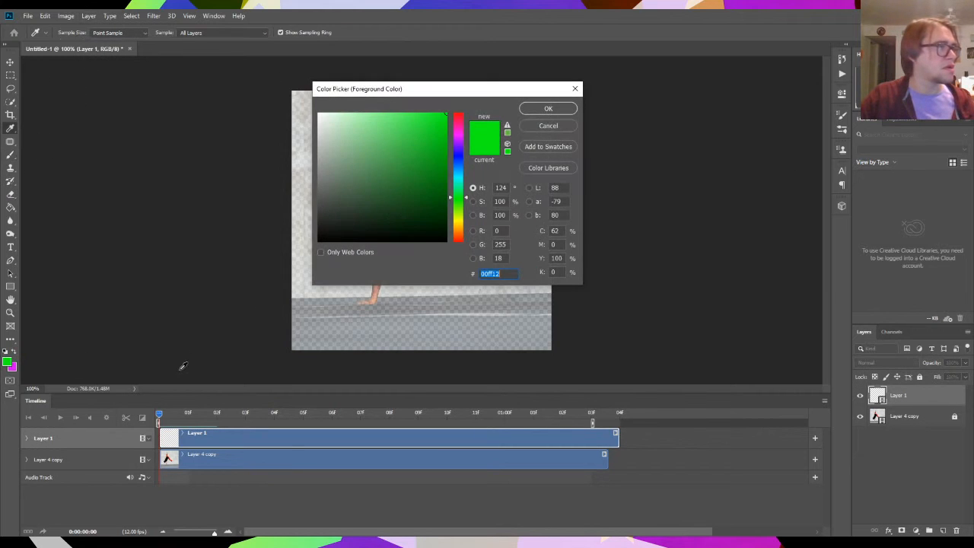
pyautogui.click(457, 159)
pyautogui.moveTo(458, 159)
pyautogui.mouseDown()
pyautogui.moveTo(460, 167)
pyautogui.moveTo(466, 149)
pyautogui.mouseUp()
pyautogui.click(549, 109)
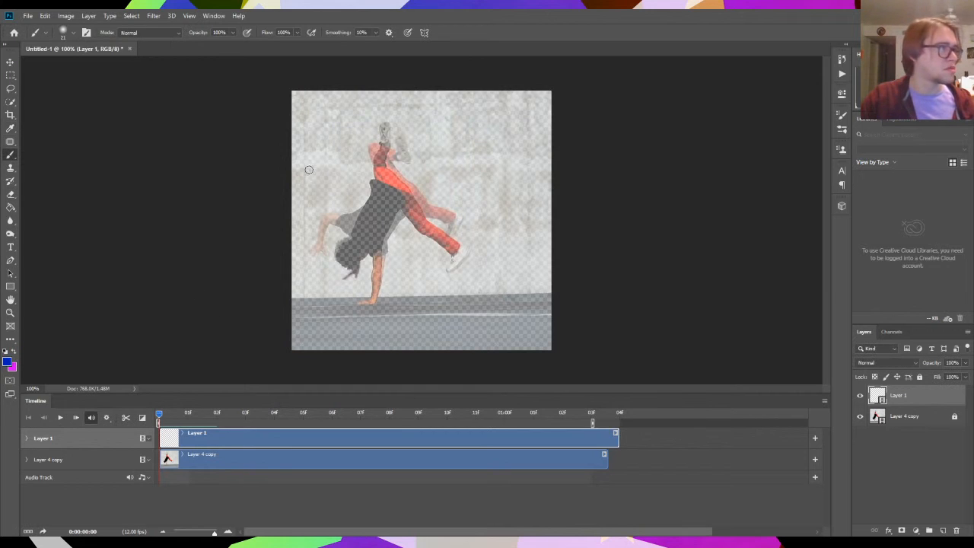
# - Set the soft round brush size to 10 px, keeping the playhead on the first frame
pyautogui.moveTo(293, 416); pyautogui.dragTo(168, 409)
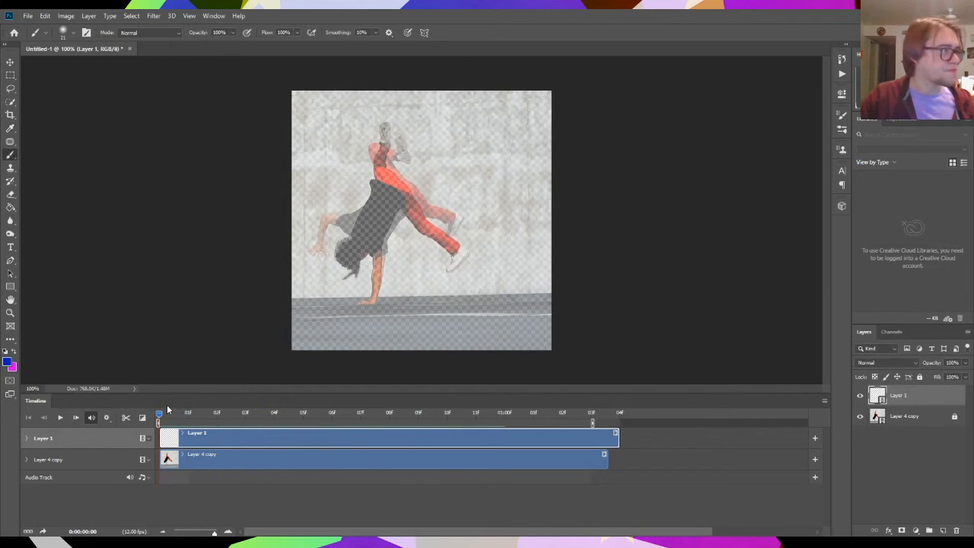
pyautogui.click(68, 33)
pyautogui.click(111, 51)
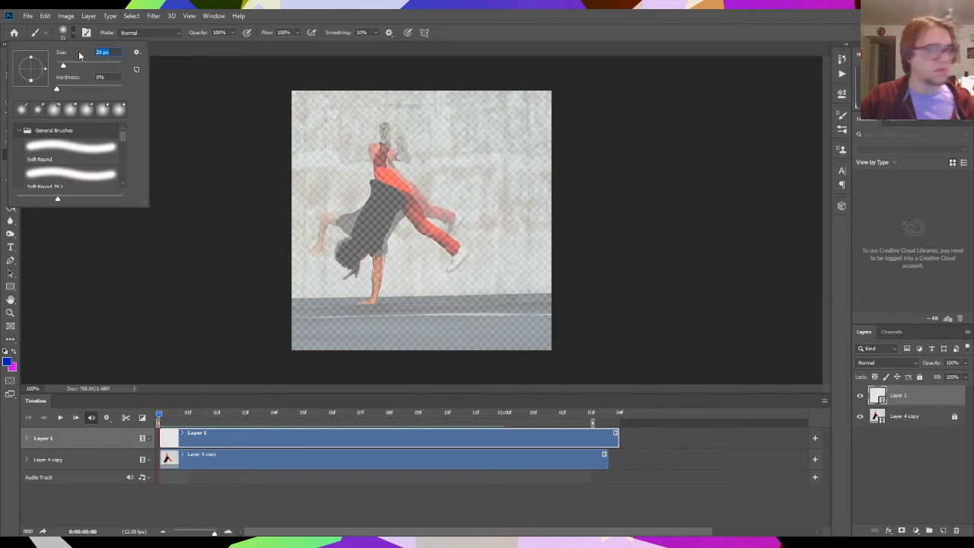
pyautogui.write('10')
pyautogui.press('Return')
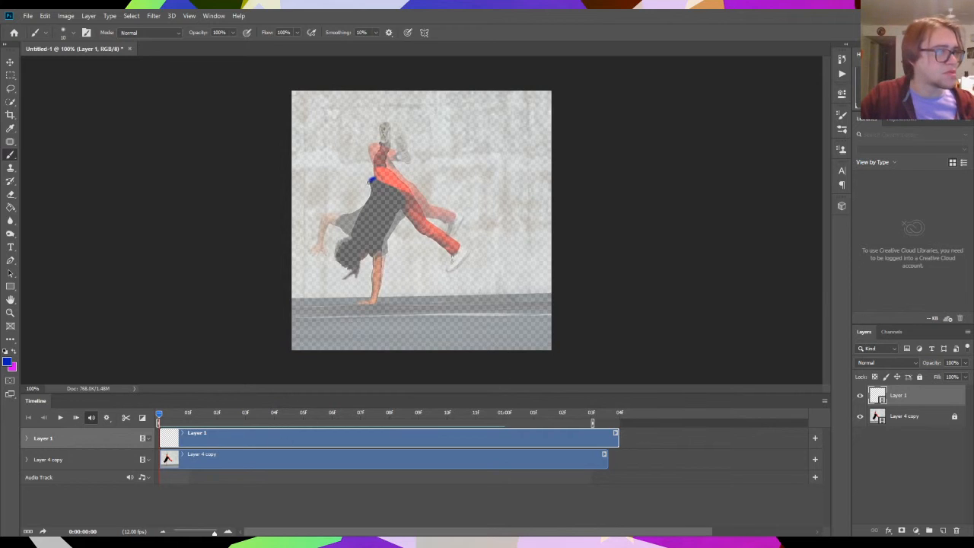
# - Trace the dancer's full outline in blue on Layer 1 at the first frame, and advance to the next frame
pyautogui.moveTo(370, 181)
pyautogui.mouseDown()
pyautogui.moveTo(334, 251)
pyautogui.moveTo(357, 277)
pyautogui.moveTo(372, 253)
pyautogui.moveTo(372, 296)
pyautogui.moveTo(360, 303)
pyautogui.moveTo(378, 300)
pyautogui.moveTo(383, 230)
pyautogui.moveTo(399, 211)
pyautogui.moveTo(447, 254)
pyautogui.moveTo(452, 275)
pyautogui.moveTo(468, 257)
pyautogui.moveTo(386, 166)
pyautogui.moveTo(395, 175)
pyautogui.moveTo(388, 140)
pyautogui.mouseUp()
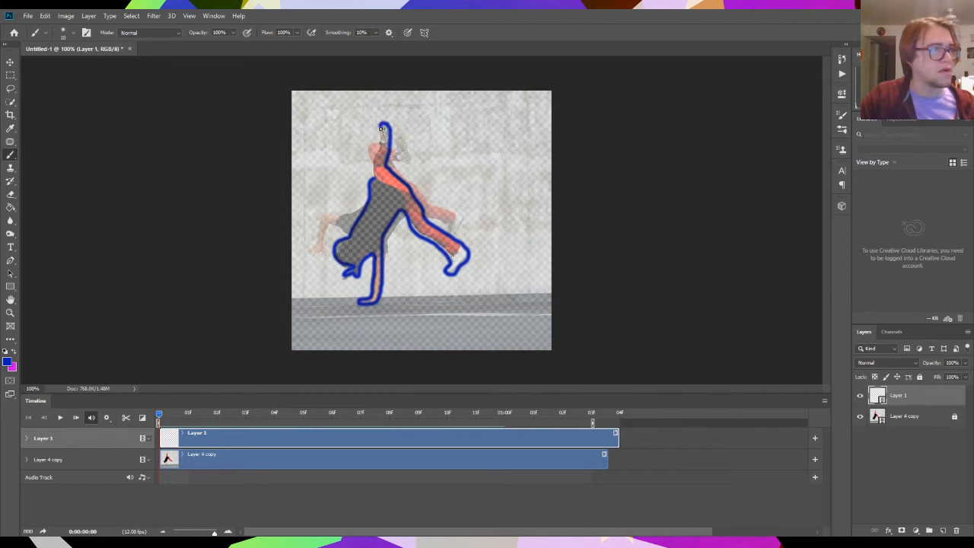
pyautogui.moveTo(375, 157); pyautogui.dragTo(372, 173)
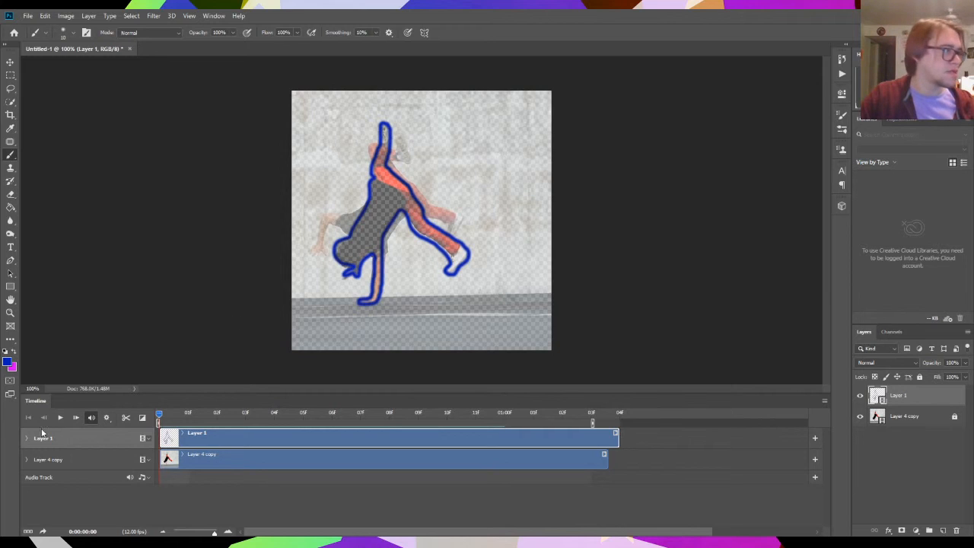
pyautogui.click(75, 417)
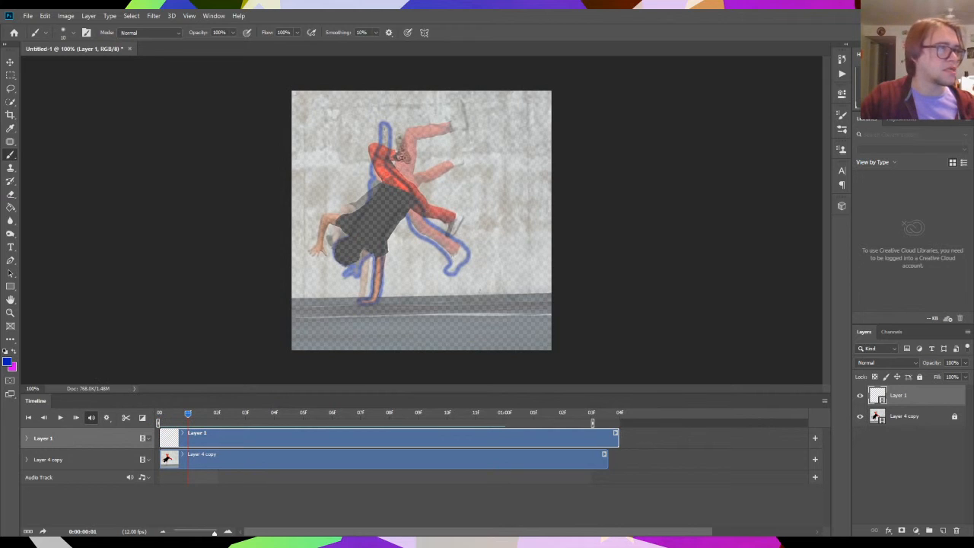
# - Turn off onion skins for the video timeline so only the current frame is displayed
pyautogui.click(825, 402)
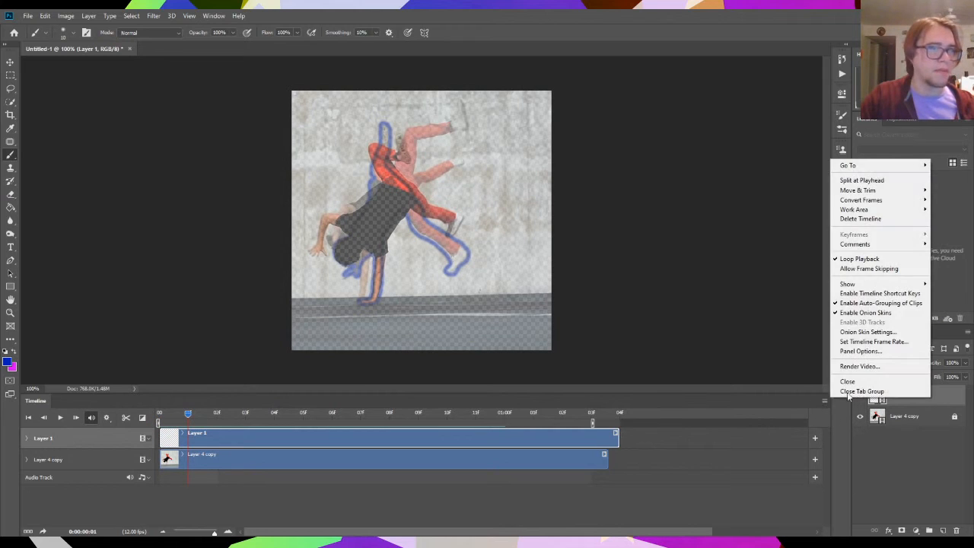
pyautogui.click(824, 401)
pyautogui.click(824, 400)
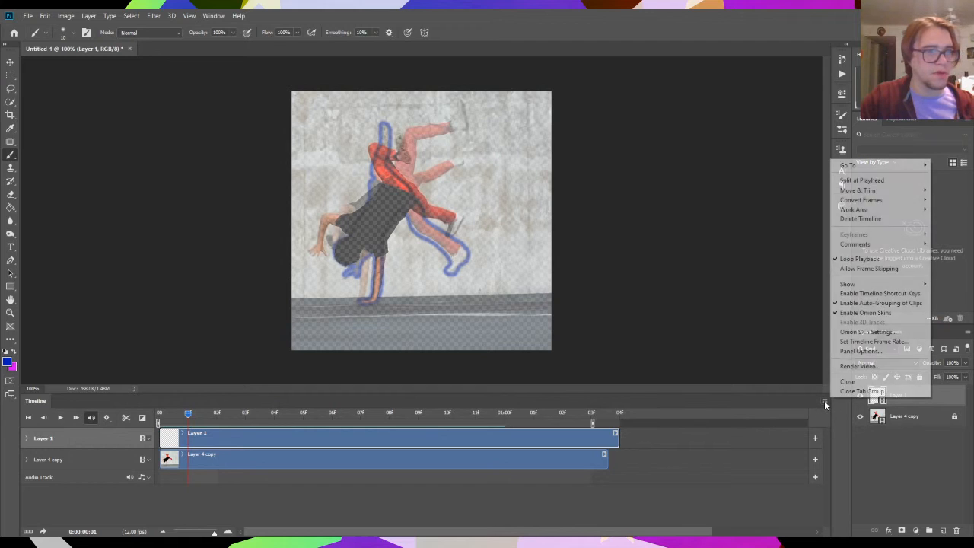
pyautogui.click(892, 314)
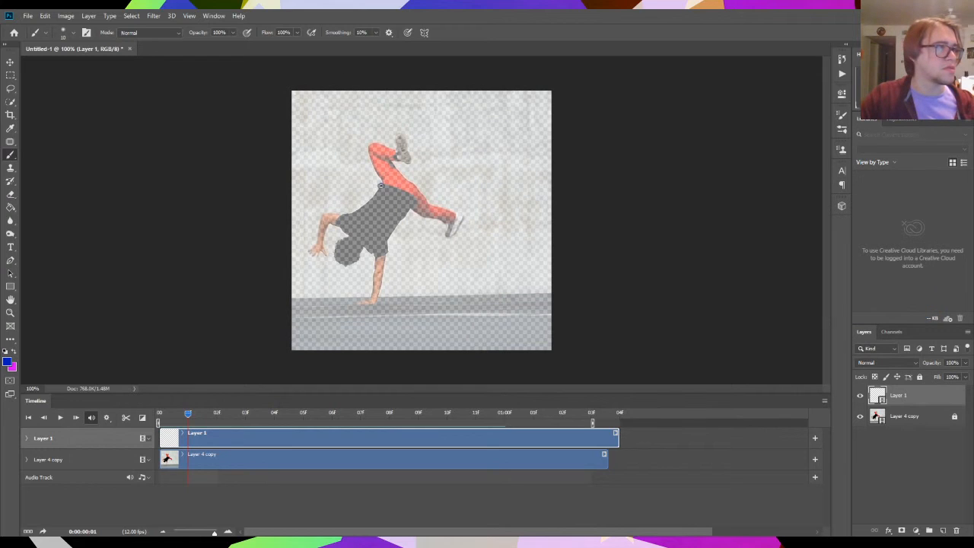
# - Trace the dancer's outline in blue on Layer 1 at each of frames 01f to 04f, and advance to 05f
pyautogui.moveTo(380, 185)
pyautogui.mouseDown()
pyautogui.moveTo(324, 215)
pyautogui.moveTo(307, 253)
pyautogui.moveTo(327, 256)
pyautogui.moveTo(324, 237)
pyautogui.moveTo(336, 224)
pyautogui.moveTo(347, 238)
pyautogui.moveTo(340, 260)
pyautogui.moveTo(357, 263)
pyautogui.moveTo(365, 245)
pyautogui.moveTo(375, 251)
pyautogui.moveTo(372, 295)
pyautogui.moveTo(359, 302)
pyautogui.moveTo(378, 293)
pyautogui.moveTo(392, 229)
pyautogui.moveTo(408, 211)
pyautogui.moveTo(457, 223)
pyautogui.moveTo(449, 238)
pyautogui.moveTo(465, 219)
pyautogui.moveTo(430, 204)
pyautogui.moveTo(398, 161)
pyautogui.moveTo(387, 162)
pyautogui.moveTo(411, 158)
pyautogui.moveTo(400, 125)
pyautogui.moveTo(370, 173)
pyautogui.mouseUp()
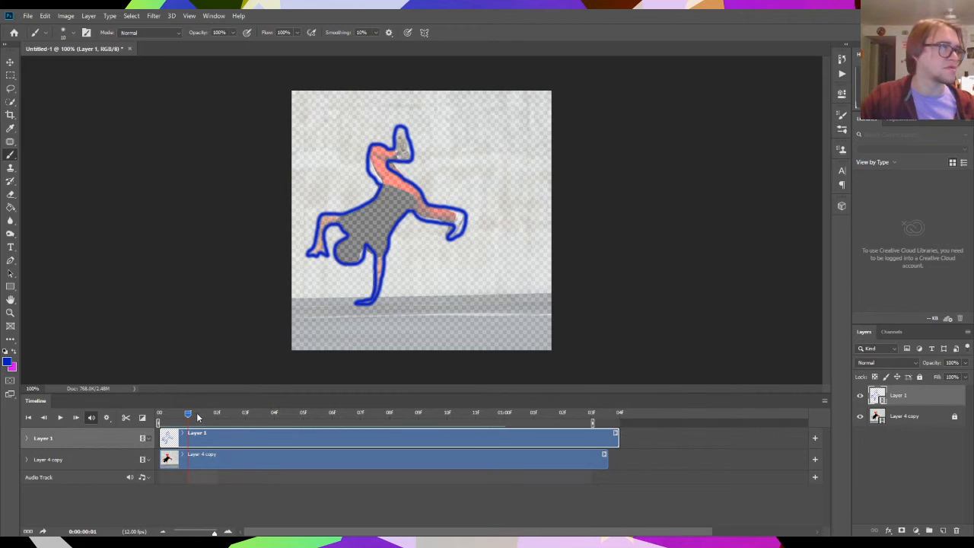
pyautogui.click(77, 417)
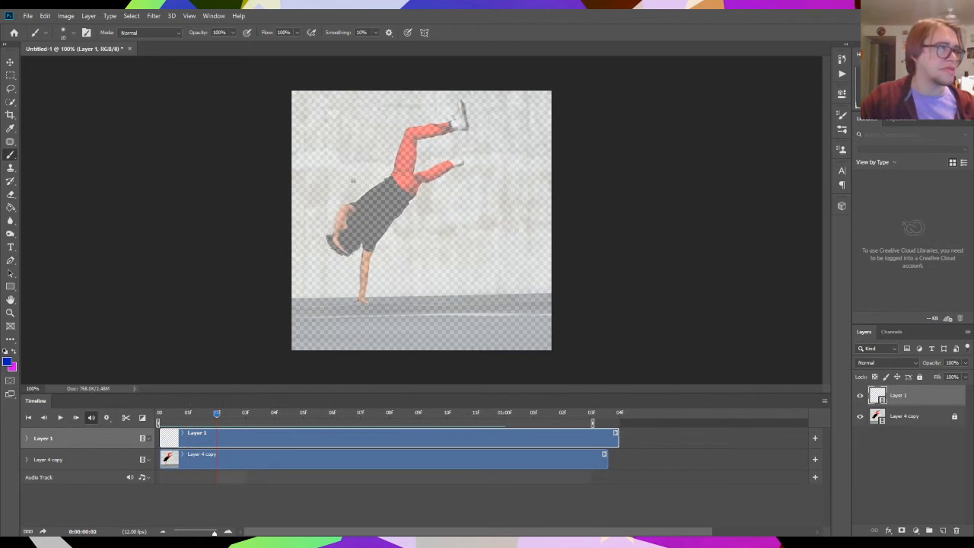
pyautogui.moveTo(387, 179)
pyautogui.mouseDown()
pyautogui.moveTo(344, 203)
pyautogui.moveTo(331, 236)
pyautogui.moveTo(337, 251)
pyautogui.moveTo(365, 247)
pyautogui.moveTo(356, 301)
pyautogui.moveTo(371, 304)
pyautogui.moveTo(368, 266)
pyautogui.moveTo(389, 223)
pyautogui.moveTo(415, 187)
pyautogui.moveTo(463, 166)
pyautogui.moveTo(456, 158)
pyautogui.moveTo(414, 173)
pyautogui.moveTo(413, 163)
pyautogui.moveTo(420, 137)
pyautogui.moveTo(466, 130)
pyautogui.moveTo(463, 99)
pyautogui.moveTo(452, 124)
pyautogui.moveTo(403, 129)
pyautogui.moveTo(388, 183)
pyautogui.mouseUp()
pyautogui.click(74, 417)
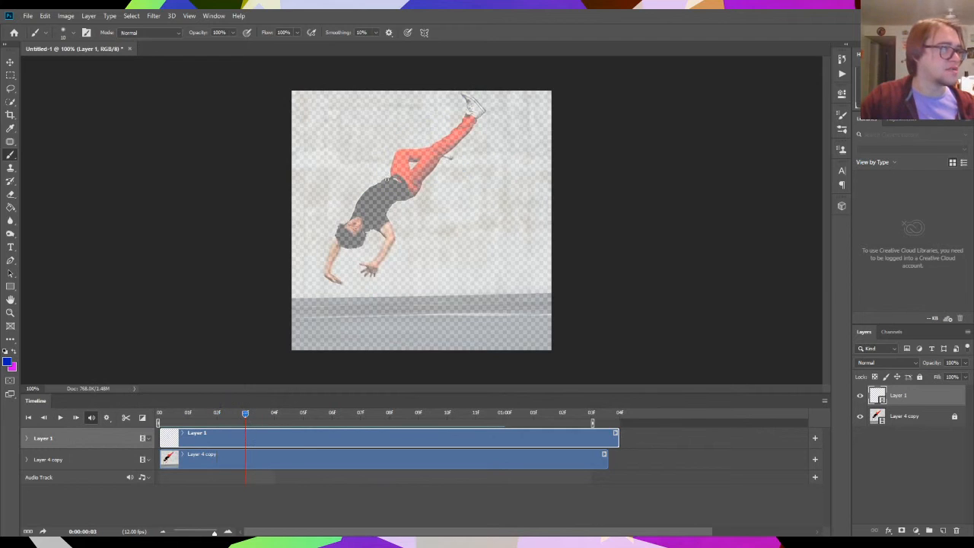
pyautogui.moveTo(388, 178)
pyautogui.mouseDown()
pyautogui.moveTo(351, 200)
pyautogui.moveTo(323, 257)
pyautogui.moveTo(326, 279)
pyautogui.moveTo(340, 283)
pyautogui.moveTo(336, 245)
pyautogui.moveTo(365, 245)
pyautogui.moveTo(375, 226)
pyautogui.moveTo(376, 262)
pyautogui.moveTo(357, 268)
pyautogui.moveTo(381, 272)
pyautogui.moveTo(388, 204)
pyautogui.moveTo(410, 200)
pyautogui.moveTo(433, 160)
pyautogui.moveTo(458, 156)
pyautogui.moveTo(485, 105)
pyautogui.moveTo(458, 96)
pyautogui.moveTo(470, 114)
pyautogui.moveTo(461, 131)
pyautogui.moveTo(396, 150)
pyautogui.moveTo(384, 182)
pyautogui.moveTo(413, 165)
pyautogui.mouseUp()
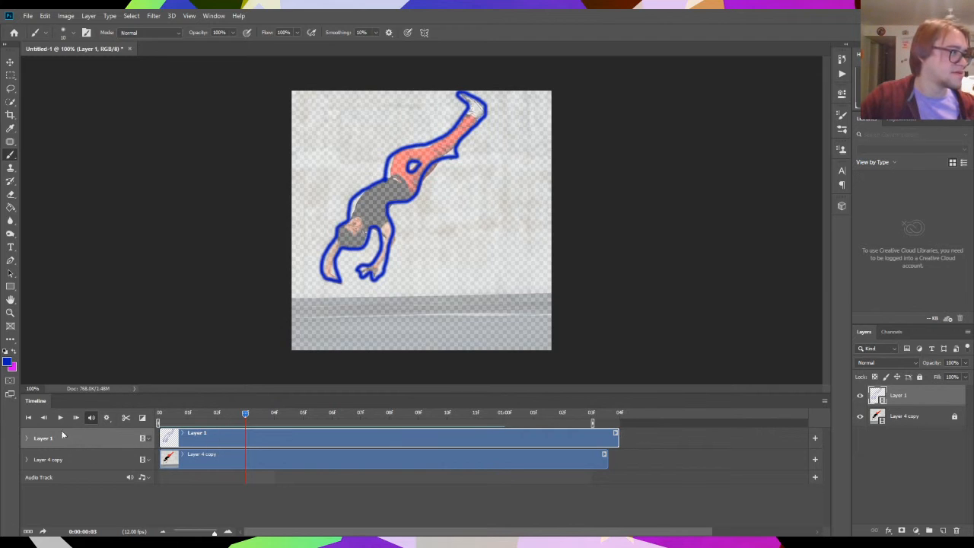
pyautogui.click(75, 417)
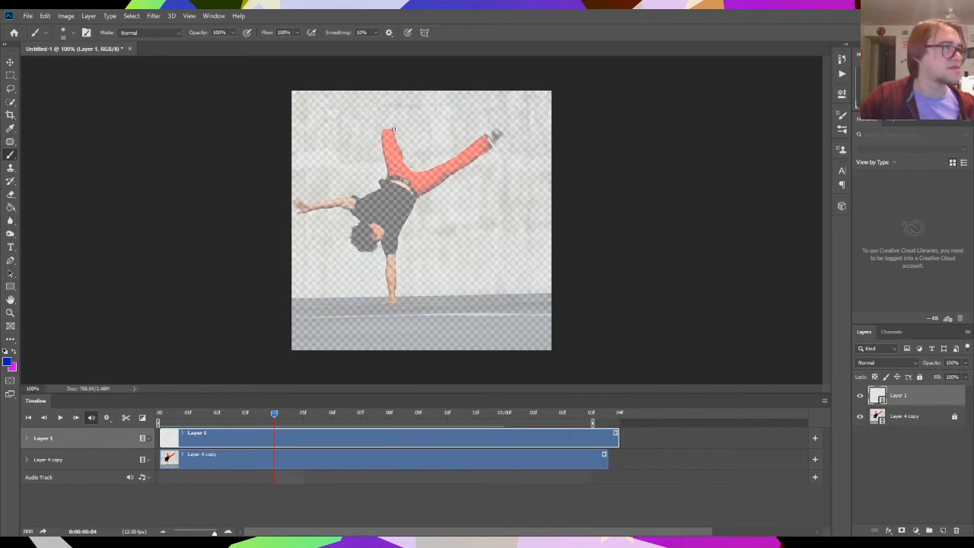
pyautogui.moveTo(394, 127)
pyautogui.mouseDown()
pyautogui.moveTo(413, 169)
pyautogui.moveTo(459, 157)
pyautogui.moveTo(492, 130)
pyautogui.moveTo(497, 136)
pyautogui.moveTo(417, 196)
pyautogui.moveTo(390, 301)
pyautogui.moveTo(386, 254)
pyautogui.moveTo(358, 246)
pyautogui.moveTo(357, 215)
pyautogui.moveTo(294, 216)
pyautogui.moveTo(297, 196)
pyautogui.moveTo(321, 204)
pyautogui.moveTo(377, 185)
pyautogui.moveTo(387, 170)
pyautogui.moveTo(381, 129)
pyautogui.mouseUp()
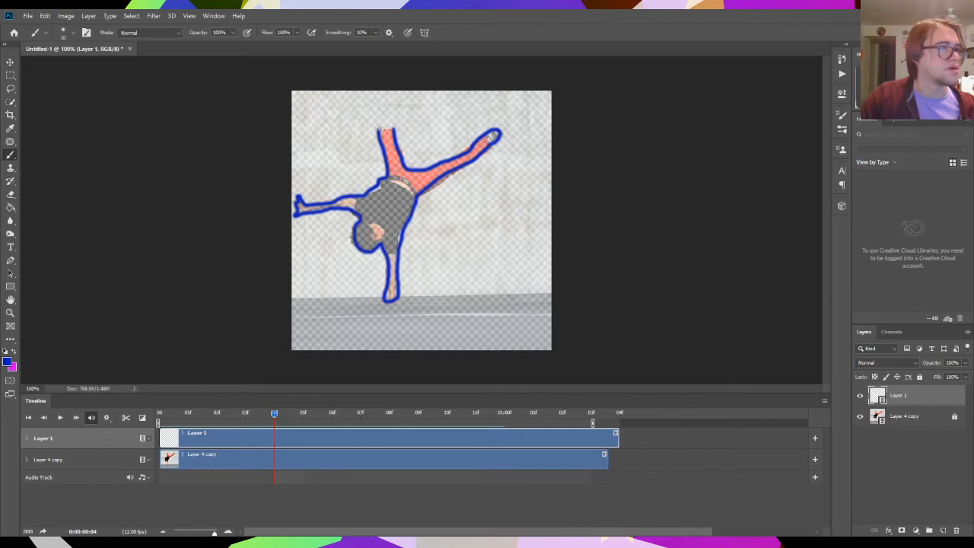
pyautogui.click(75, 416)
# - Preview the line drawings alone from the first frame, hiding Layer 4 copy and ending the work area at 04f
pyautogui.moveTo(304, 413); pyautogui.dragTo(158, 414)
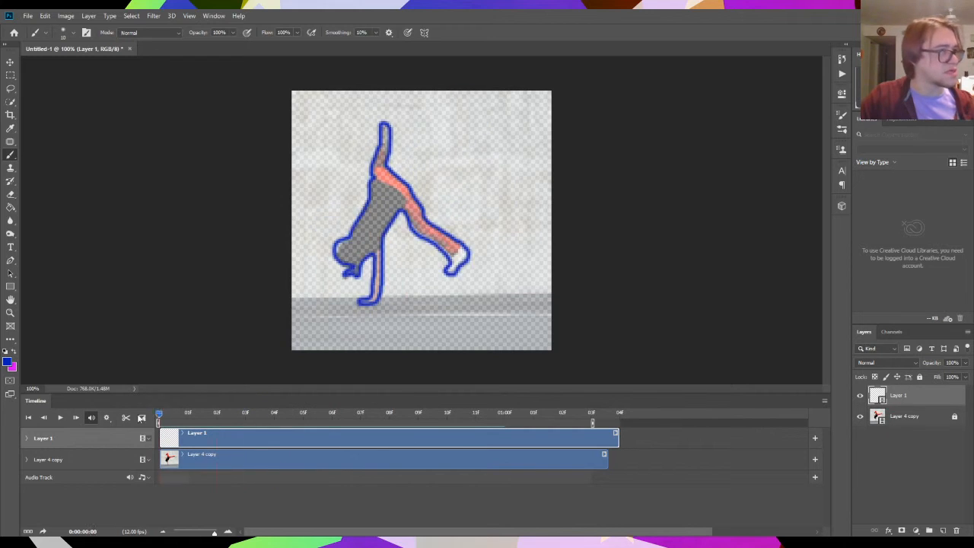
pyautogui.click(860, 417)
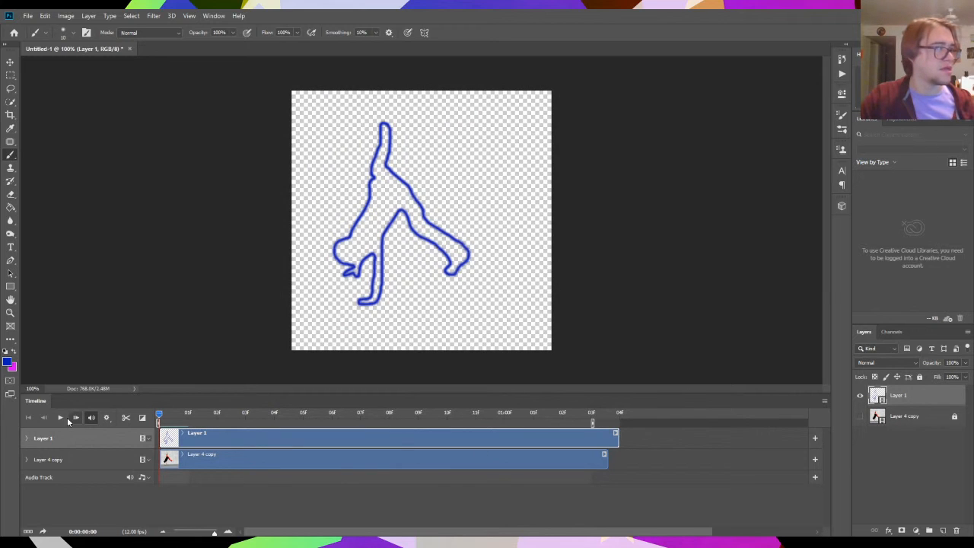
pyautogui.moveTo(587, 426); pyautogui.dragTo(305, 423)
pyautogui.moveTo(217, 414)
pyautogui.mouseDown()
pyautogui.moveTo(299, 415)
pyautogui.moveTo(273, 414)
pyautogui.mouseUp()
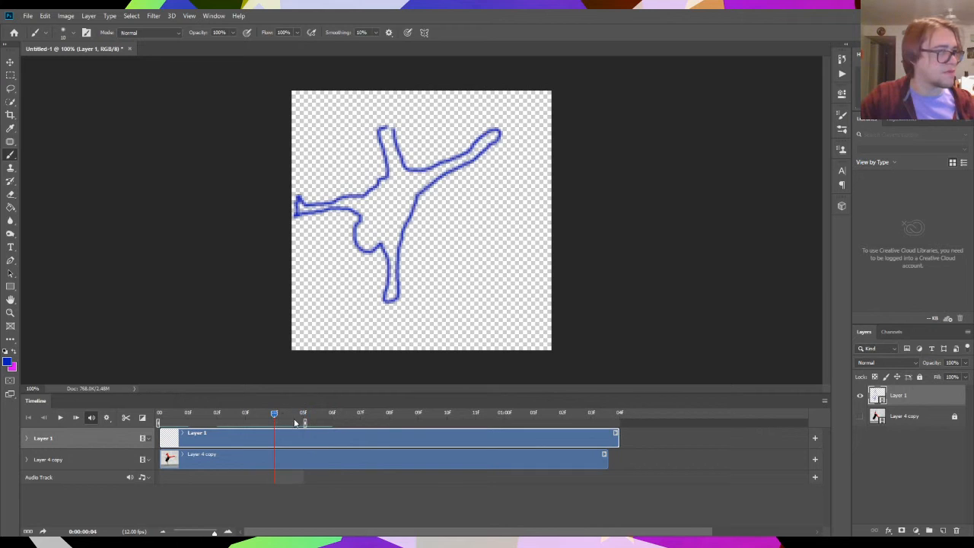
pyautogui.click(60, 418)
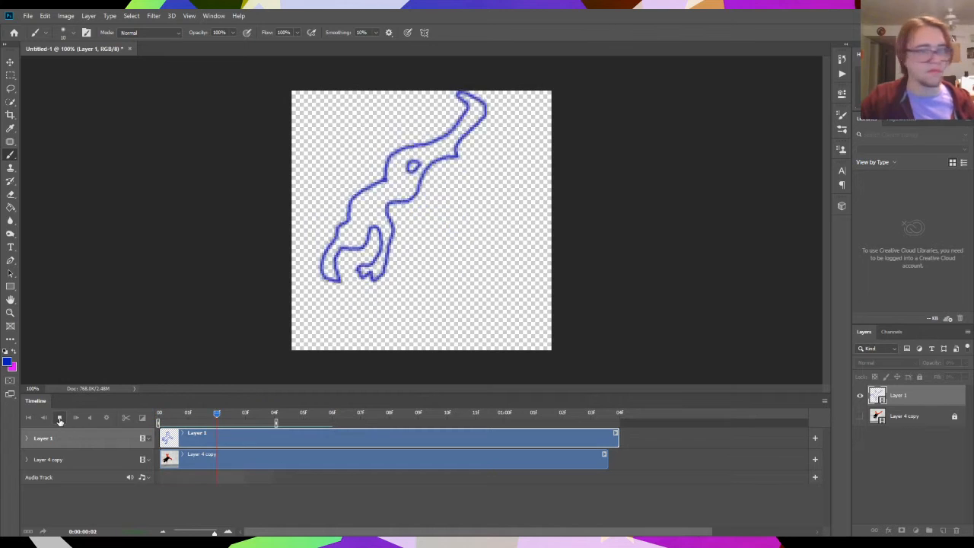
pyautogui.click(61, 418)
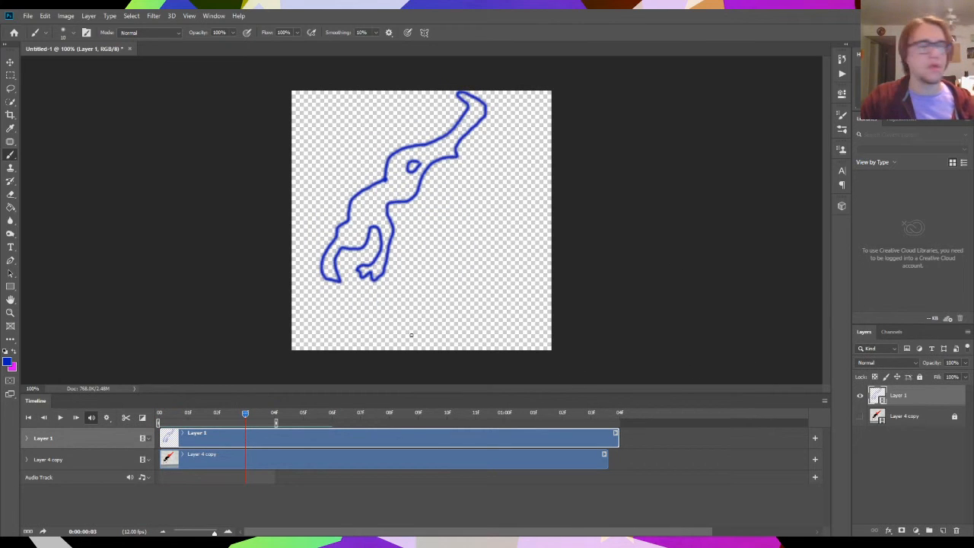
# - Extend the work area end to the 03f mark after 01:00f and show Layer 4 copy again at frame 05f
pyautogui.moveTo(275, 423)
pyautogui.mouseDown()
pyautogui.moveTo(624, 425)
pyautogui.moveTo(587, 423)
pyautogui.mouseUp()
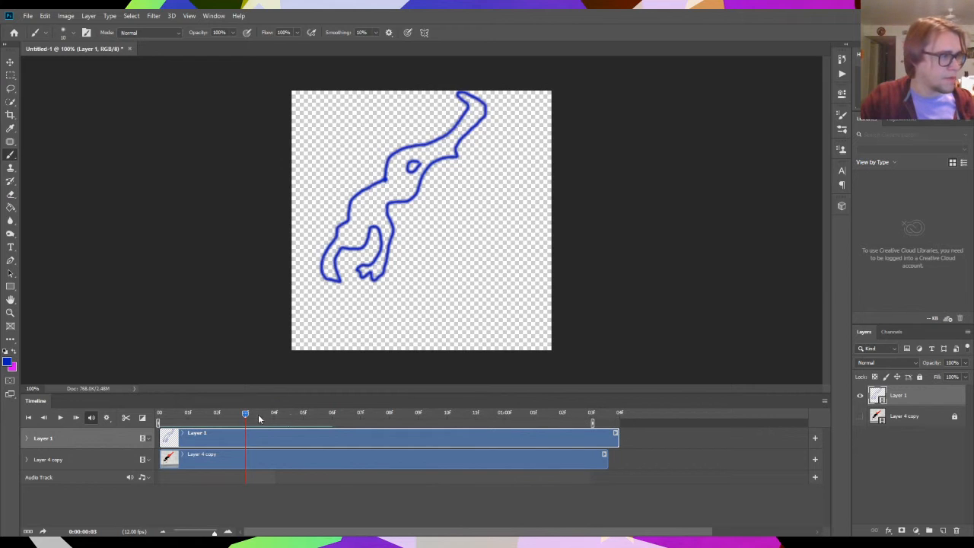
pyautogui.moveTo(260, 418); pyautogui.dragTo(297, 412)
pyautogui.click(860, 417)
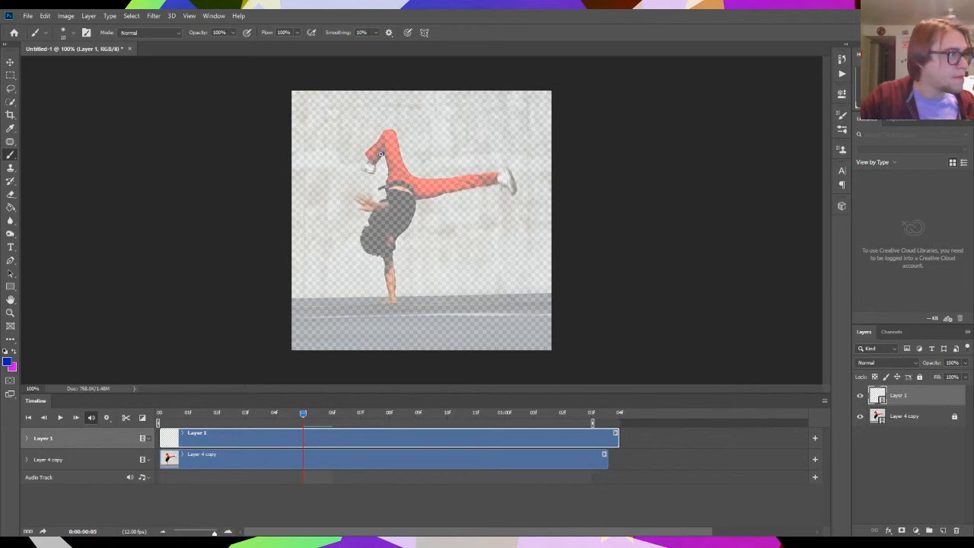
# - Trace the dancer's full outline in blue on Layer 1 at frames 05f and 06f
pyautogui.moveTo(375, 163)
pyautogui.mouseDown()
pyautogui.moveTo(366, 174)
pyautogui.moveTo(354, 166)
pyautogui.moveTo(391, 129)
pyautogui.moveTo(421, 176)
pyautogui.moveTo(508, 161)
pyautogui.moveTo(518, 178)
pyautogui.moveTo(500, 195)
pyautogui.moveTo(488, 180)
pyautogui.moveTo(429, 197)
pyautogui.moveTo(397, 247)
pyautogui.moveTo(403, 303)
pyautogui.moveTo(386, 303)
pyautogui.moveTo(381, 260)
pyautogui.moveTo(364, 253)
pyautogui.mouseUp()
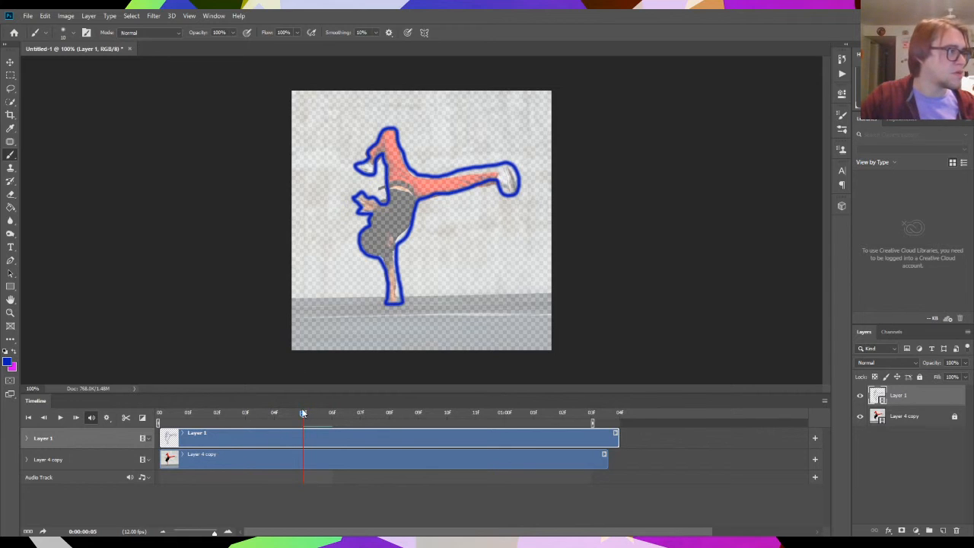
pyautogui.moveTo(312, 415); pyautogui.dragTo(332, 414)
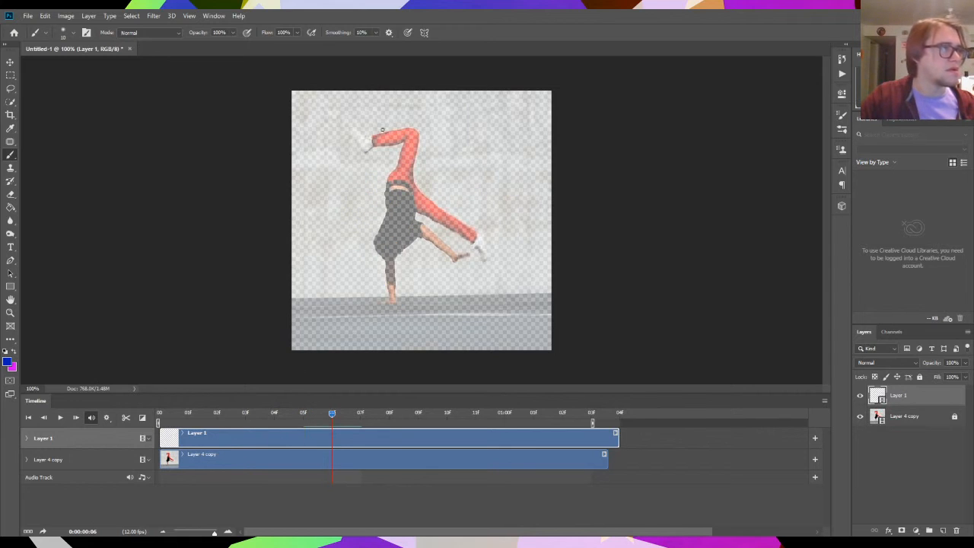
pyautogui.moveTo(354, 133)
pyautogui.mouseDown()
pyautogui.moveTo(403, 146)
pyautogui.moveTo(380, 231)
pyautogui.mouseUp()
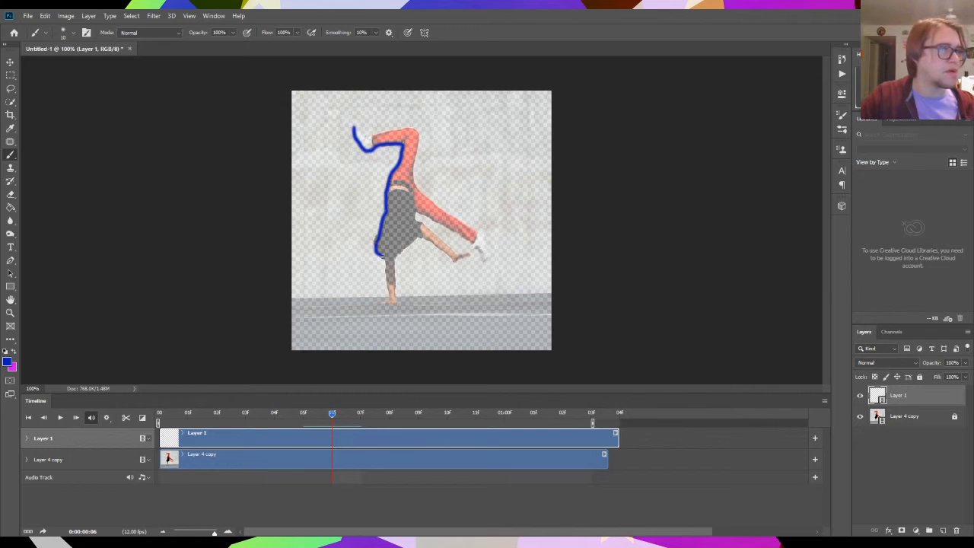
pyautogui.moveTo(384, 269)
pyautogui.mouseDown()
pyautogui.moveTo(382, 301)
pyautogui.moveTo(396, 302)
pyautogui.moveTo(401, 251)
pyautogui.moveTo(414, 238)
pyautogui.moveTo(456, 263)
pyautogui.moveTo(470, 258)
pyautogui.moveTo(417, 213)
pyautogui.moveTo(460, 233)
pyautogui.moveTo(484, 265)
pyautogui.moveTo(489, 242)
pyautogui.moveTo(424, 201)
pyautogui.moveTo(413, 180)
pyautogui.moveTo(415, 133)
pyautogui.moveTo(373, 134)
pyautogui.mouseUp()
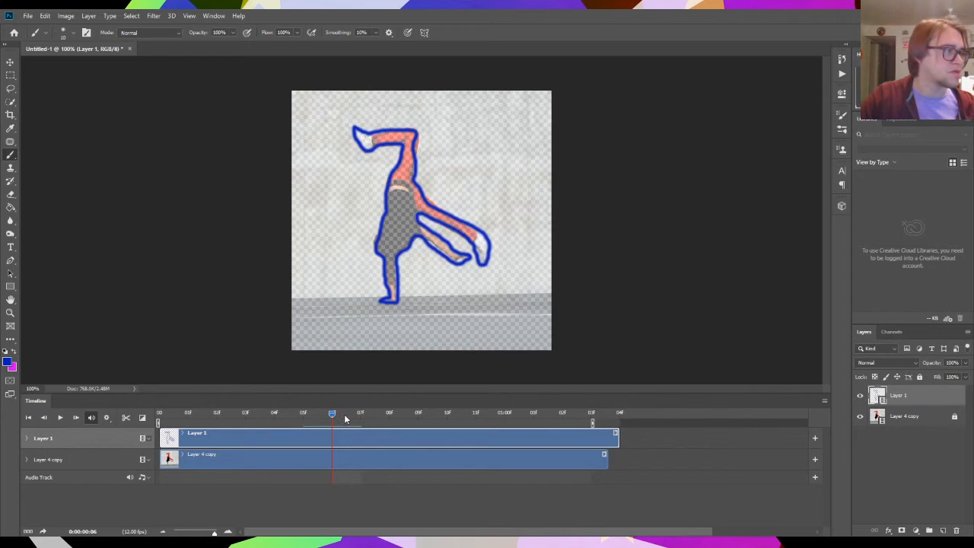
# - Trace the dancer's full outline in blue on Layer 1 at frames 07f and 08f
pyautogui.moveTo(344, 418); pyautogui.dragTo(362, 419)
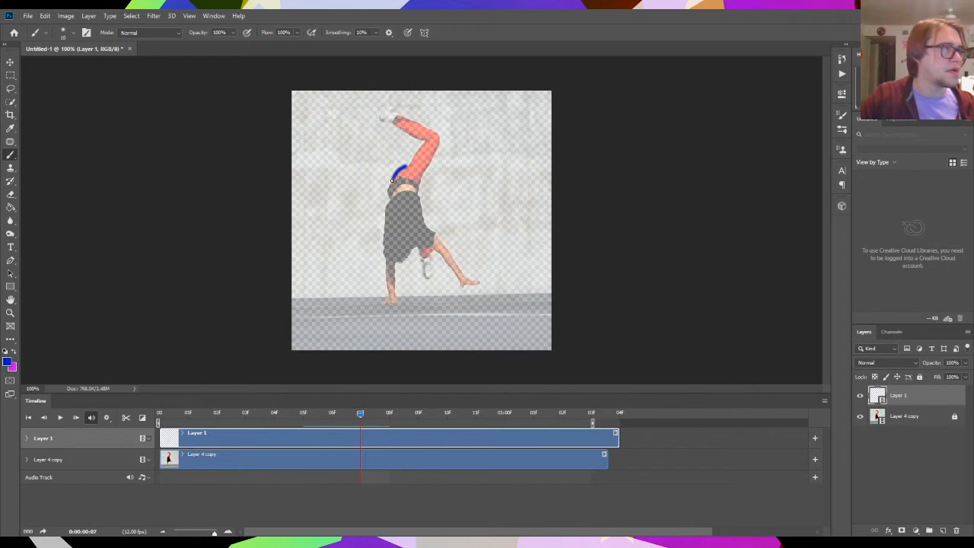
pyautogui.moveTo(388, 202)
pyautogui.mouseDown()
pyautogui.moveTo(391, 302)
pyautogui.moveTo(393, 276)
pyautogui.mouseUp()
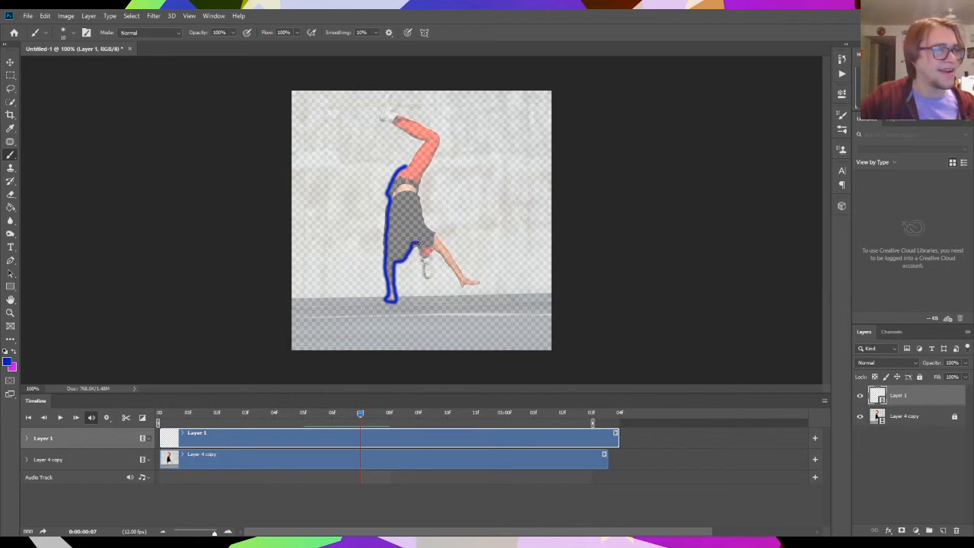
pyautogui.moveTo(421, 271)
pyautogui.mouseDown()
pyautogui.moveTo(429, 276)
pyautogui.moveTo(433, 250)
pyautogui.moveTo(458, 287)
pyautogui.moveTo(482, 283)
pyautogui.moveTo(446, 251)
pyautogui.moveTo(419, 187)
pyautogui.moveTo(438, 144)
pyautogui.moveTo(431, 131)
pyautogui.moveTo(398, 118)
pyautogui.moveTo(385, 91)
pyautogui.moveTo(378, 111)
pyautogui.moveTo(421, 143)
pyautogui.moveTo(407, 161)
pyautogui.mouseUp()
pyautogui.click(384, 415)
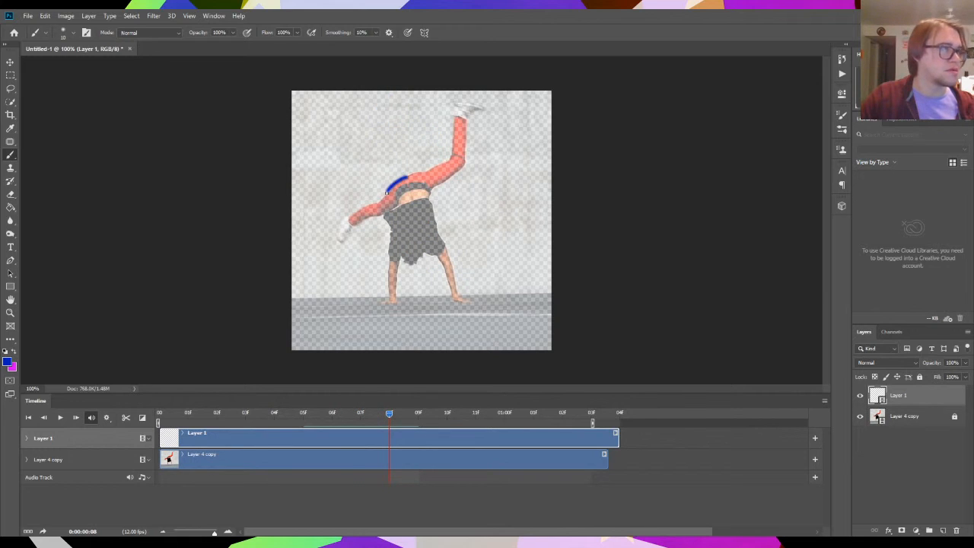
pyautogui.moveTo(380, 201)
pyautogui.mouseDown()
pyautogui.moveTo(339, 239)
pyautogui.moveTo(374, 217)
pyautogui.moveTo(389, 223)
pyautogui.moveTo(381, 300)
pyautogui.moveTo(396, 302)
pyautogui.moveTo(400, 255)
pyautogui.moveTo(435, 255)
pyautogui.moveTo(452, 277)
pyautogui.moveTo(441, 255)
pyautogui.moveTo(446, 304)
pyautogui.moveTo(462, 298)
pyautogui.moveTo(448, 253)
pyautogui.mouseUp()
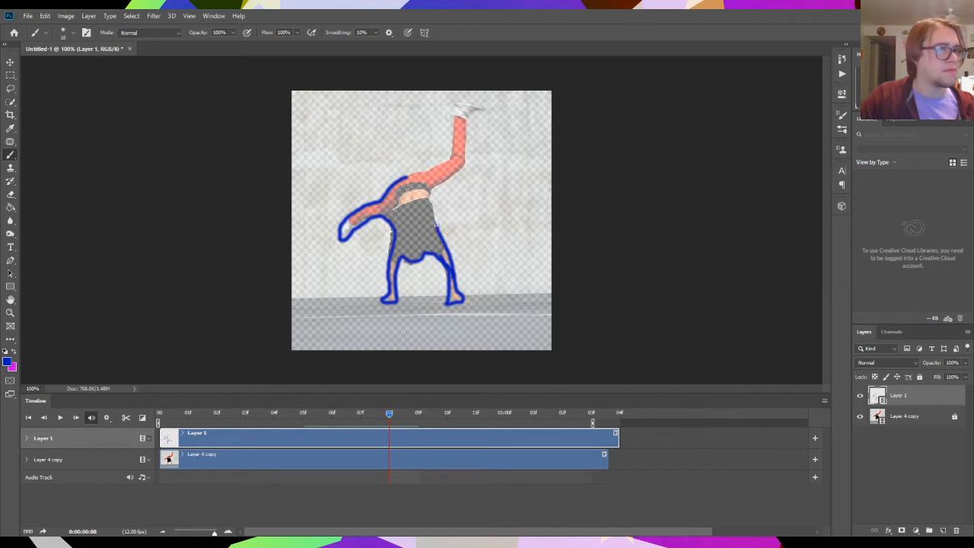
pyautogui.moveTo(435, 187)
pyautogui.mouseDown()
pyautogui.moveTo(466, 169)
pyautogui.moveTo(466, 116)
pyautogui.moveTo(483, 107)
pyautogui.moveTo(450, 104)
pyautogui.moveTo(448, 157)
pyautogui.moveTo(407, 176)
pyautogui.mouseUp()
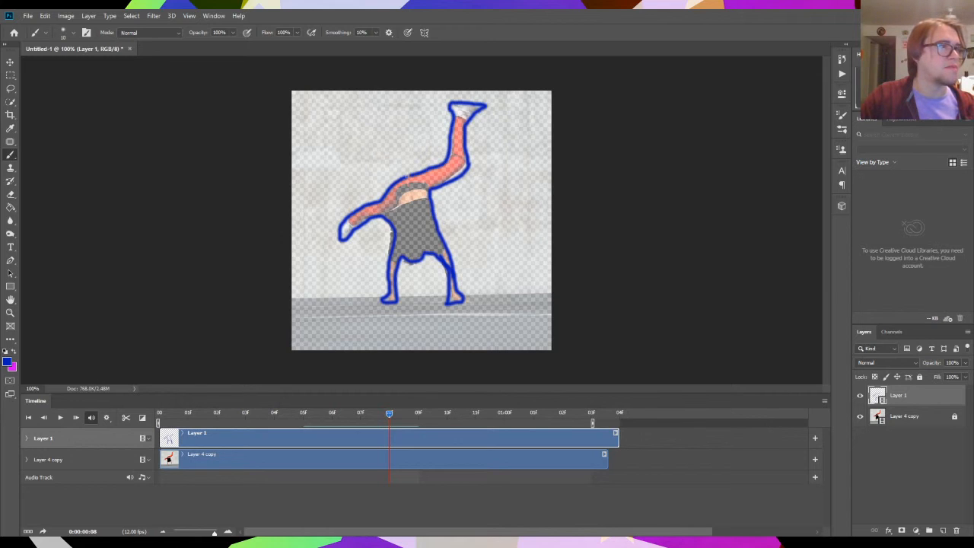
# - Trace the dancer's full outline in blue on Layer 1 at frames 09f and 10f
pyautogui.click(418, 415)
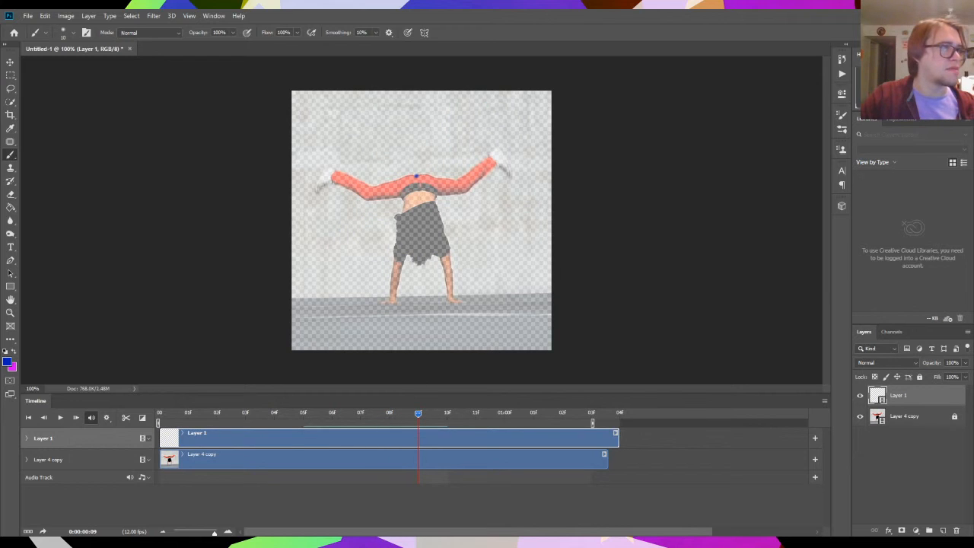
pyautogui.moveTo(417, 176)
pyautogui.mouseDown()
pyautogui.moveTo(367, 185)
pyautogui.moveTo(332, 170)
pyautogui.moveTo(312, 185)
pyautogui.moveTo(404, 199)
pyautogui.moveTo(379, 303)
pyautogui.moveTo(396, 303)
pyautogui.moveTo(408, 255)
pyautogui.moveTo(434, 257)
pyautogui.moveTo(448, 287)
pyautogui.moveTo(441, 302)
pyautogui.moveTo(461, 302)
pyautogui.moveTo(433, 205)
pyautogui.moveTo(472, 194)
pyautogui.moveTo(492, 171)
pyautogui.moveTo(515, 172)
pyautogui.moveTo(499, 152)
pyautogui.moveTo(418, 180)
pyautogui.mouseUp()
pyautogui.click(435, 416)
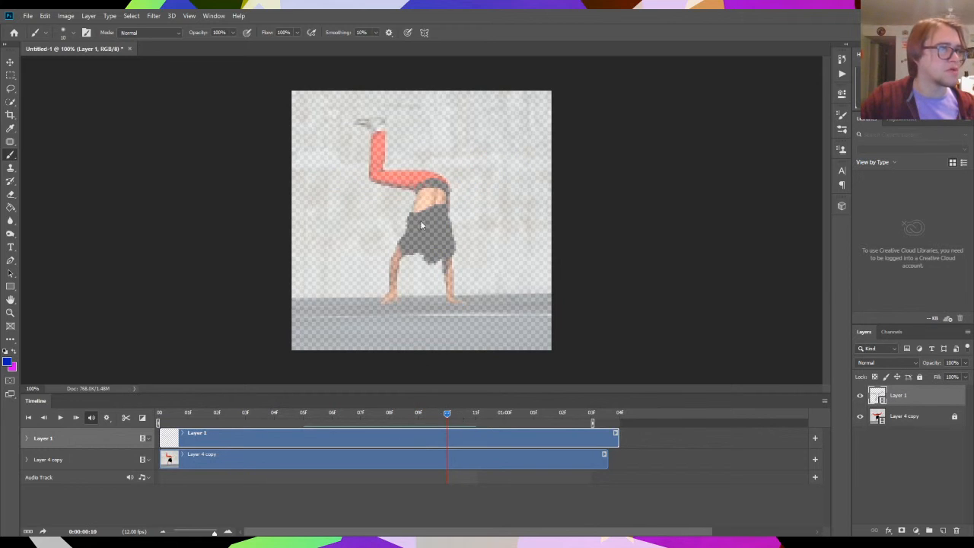
pyautogui.moveTo(431, 172)
pyautogui.mouseDown()
pyautogui.moveTo(386, 164)
pyautogui.moveTo(387, 122)
pyautogui.moveTo(364, 119)
pyautogui.moveTo(374, 175)
pyautogui.moveTo(414, 197)
pyautogui.moveTo(382, 302)
pyautogui.moveTo(398, 299)
pyautogui.moveTo(399, 268)
pyautogui.moveTo(417, 255)
pyautogui.moveTo(442, 258)
pyautogui.moveTo(445, 304)
pyautogui.moveTo(464, 304)
pyautogui.moveTo(434, 169)
pyautogui.mouseUp()
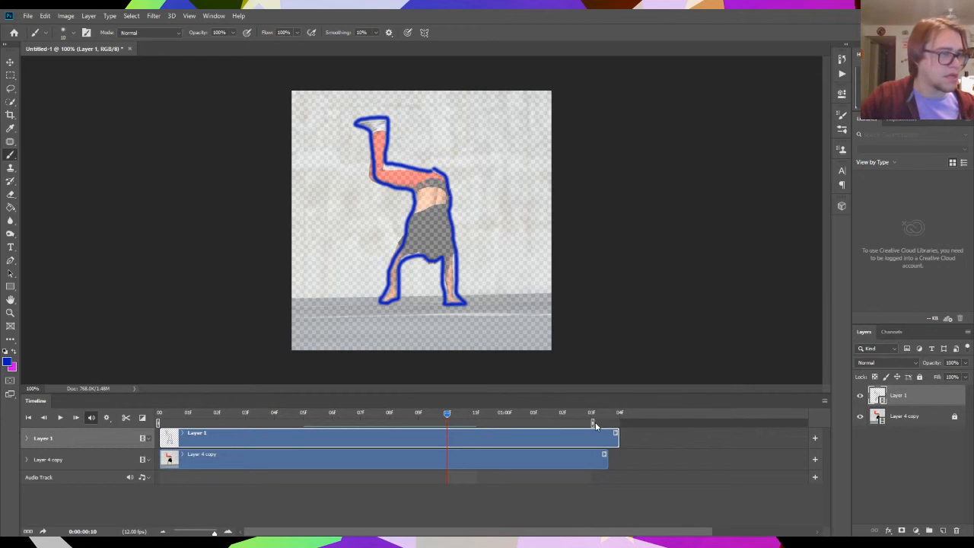
# - Preview the animation with the work area ending at 10f, hiding Layer 4 copy during playback to check the line drawings
pyautogui.moveTo(593, 423); pyautogui.dragTo(126, 414)
pyautogui.press('space')
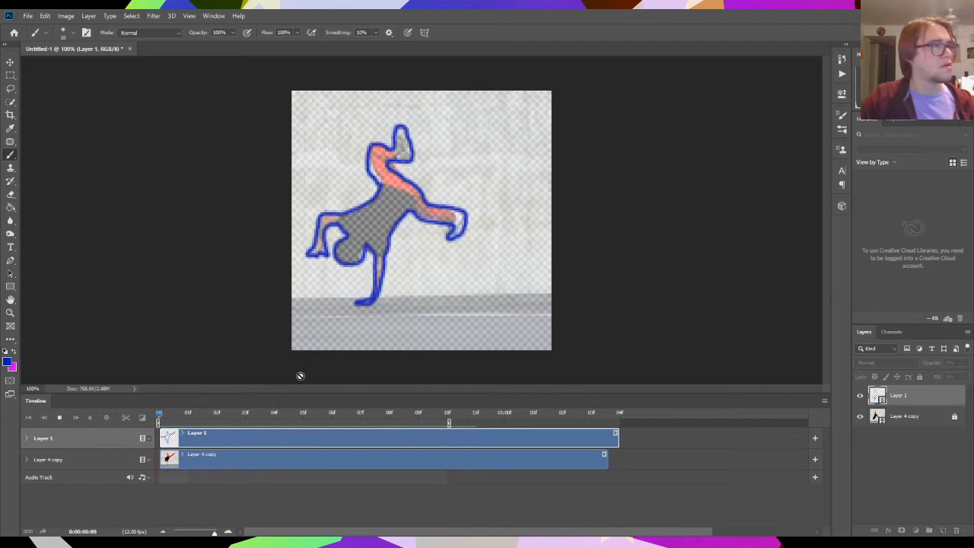
pyautogui.click(859, 416)
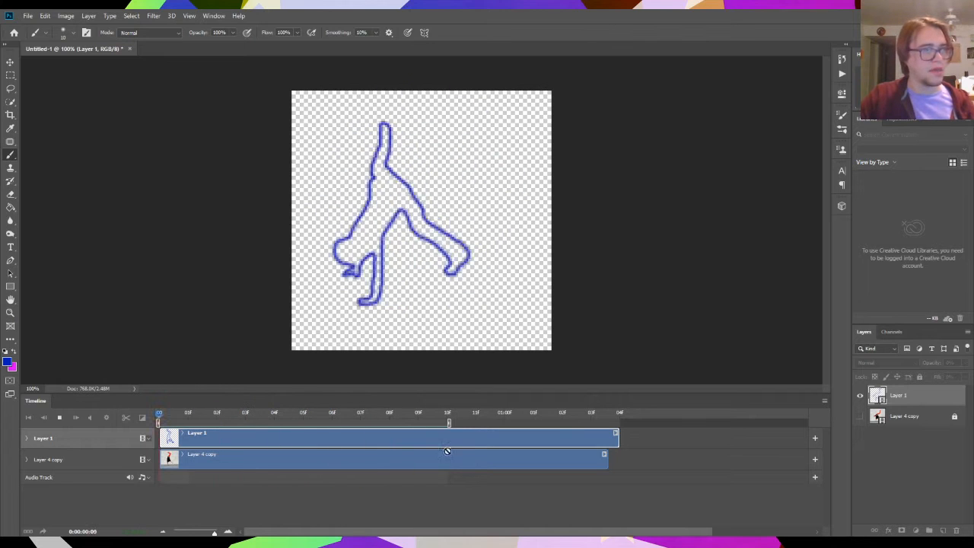
pyautogui.press('space')
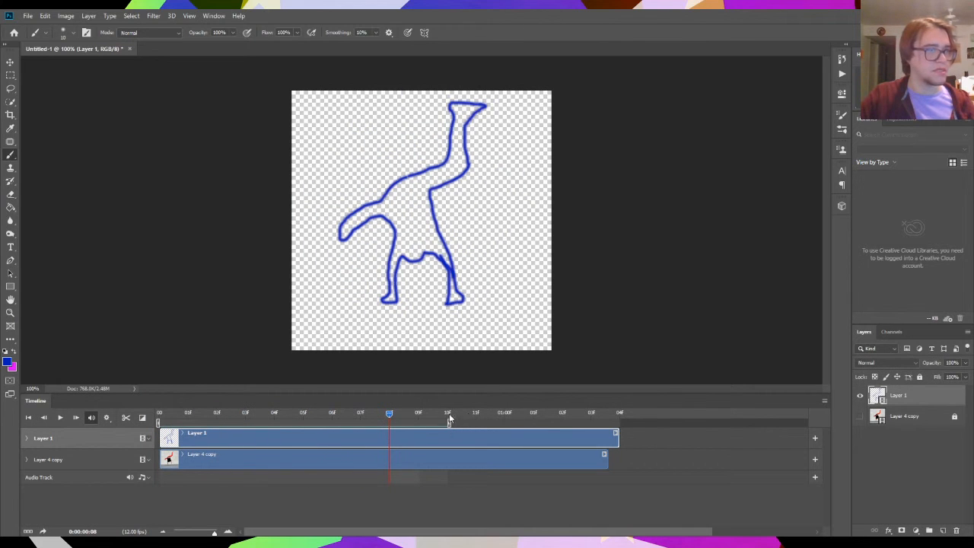
# - Extend the work area end to the 04f mark after 01:00f and make the timeline panel slightly taller
pyautogui.moveTo(449, 423); pyautogui.dragTo(622, 423)
pyautogui.moveTo(389, 413)
pyautogui.mouseDown()
pyautogui.moveTo(423, 411)
pyautogui.moveTo(405, 412)
pyautogui.mouseUp()
pyautogui.moveTo(187, 402); pyautogui.dragTo(328, 533)
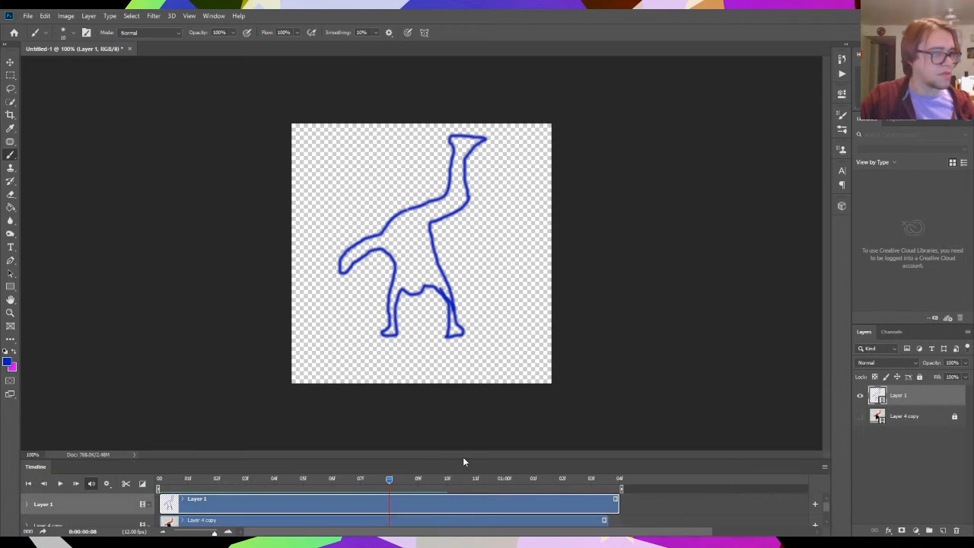
pyautogui.moveTo(463, 459); pyautogui.dragTo(475, 401)
# - Show Layer 4 copy again, trace the dancer's outline in blue on Layer 1 at frame 11f, and advance to 01:00f
pyautogui.click(860, 416)
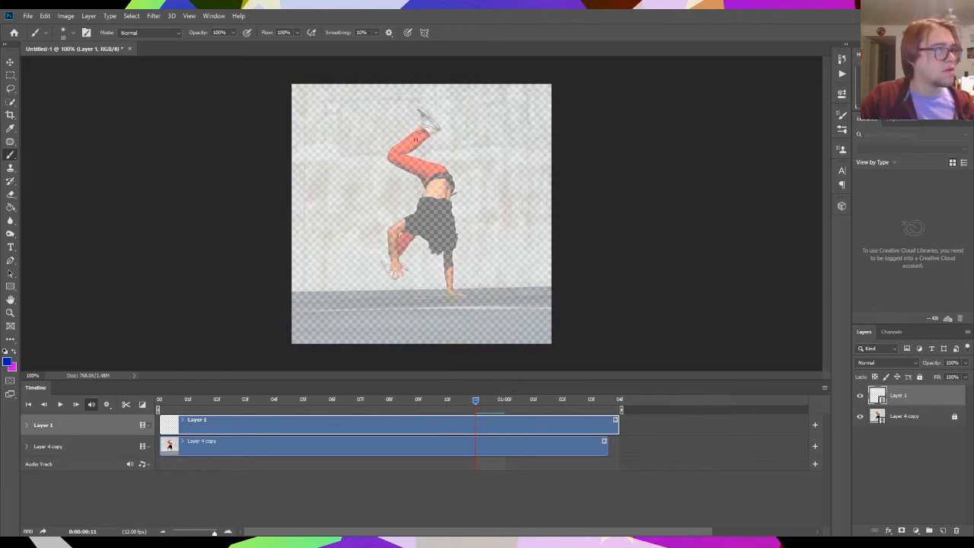
pyautogui.moveTo(414, 130)
pyautogui.mouseDown()
pyautogui.moveTo(388, 153)
pyautogui.moveTo(420, 174)
pyautogui.moveTo(422, 187)
pyautogui.moveTo(413, 215)
pyautogui.moveTo(392, 228)
pyautogui.moveTo(387, 263)
pyautogui.moveTo(392, 275)
pyautogui.moveTo(404, 274)
pyautogui.moveTo(407, 249)
pyautogui.moveTo(426, 238)
pyautogui.moveTo(441, 251)
pyautogui.moveTo(444, 291)
pyautogui.moveTo(461, 293)
pyautogui.moveTo(452, 175)
pyautogui.moveTo(409, 155)
pyautogui.moveTo(441, 130)
pyautogui.moveTo(416, 107)
pyautogui.mouseUp()
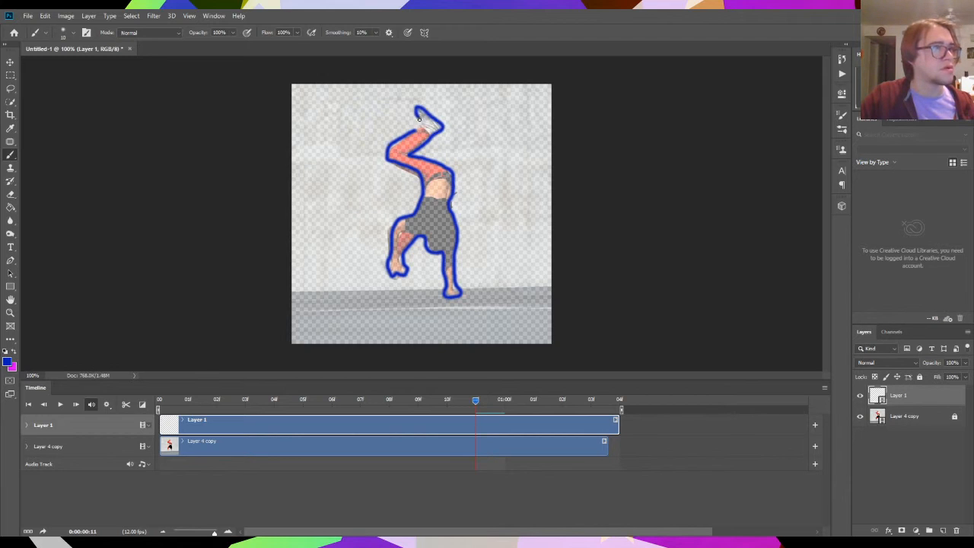
pyautogui.click(491, 404)
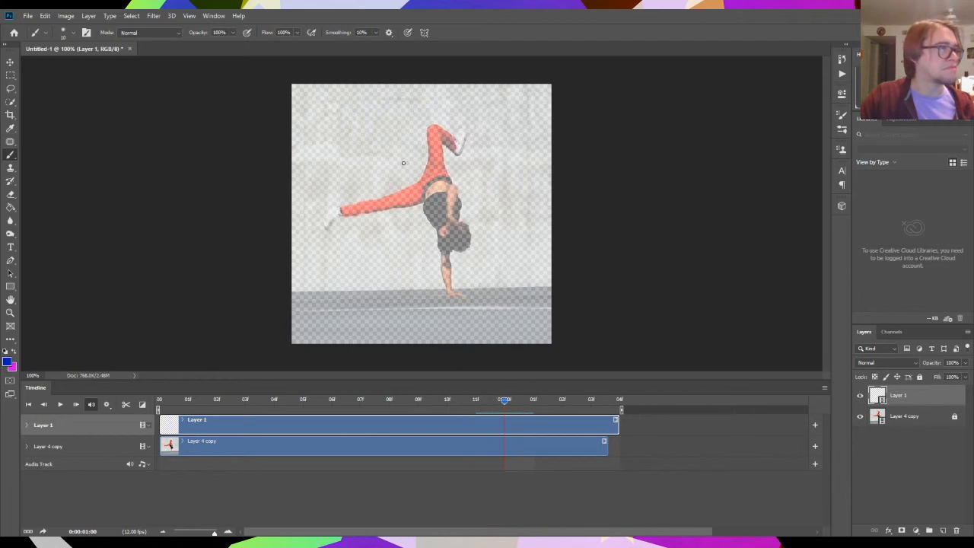
# - Trace the dancer's full outline in blue on Layer 1 at frame 01:00f and advance to 01:01f
pyautogui.moveTo(420, 181)
pyautogui.mouseDown()
pyautogui.moveTo(325, 206)
pyautogui.moveTo(318, 226)
pyautogui.moveTo(422, 201)
pyautogui.moveTo(440, 232)
pyautogui.moveTo(446, 296)
pyautogui.moveTo(472, 298)
pyautogui.moveTo(453, 286)
pyautogui.moveTo(468, 294)
pyautogui.moveTo(458, 274)
pyautogui.moveTo(462, 222)
pyautogui.mouseUp()
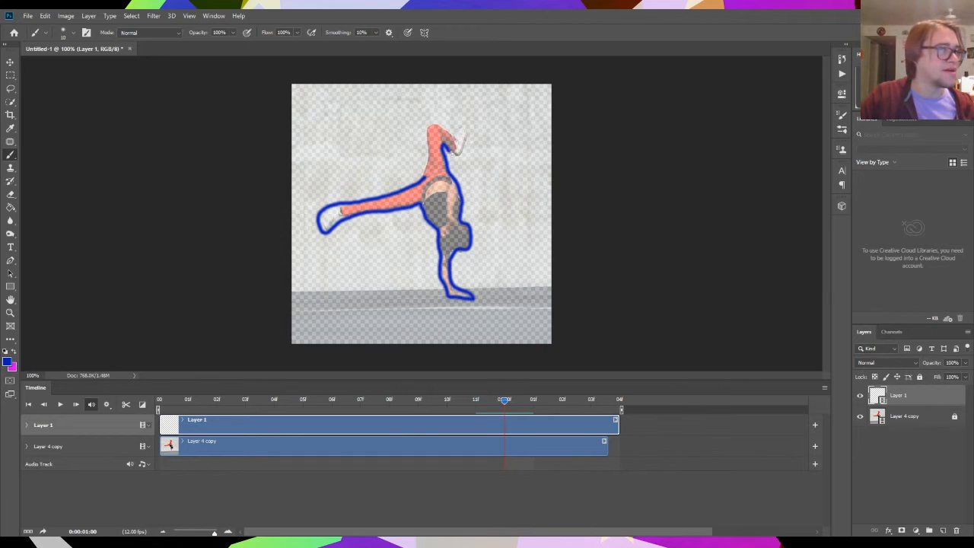
pyautogui.moveTo(461, 140)
pyautogui.mouseDown()
pyautogui.moveTo(436, 129)
pyautogui.moveTo(428, 161)
pyautogui.mouseUp()
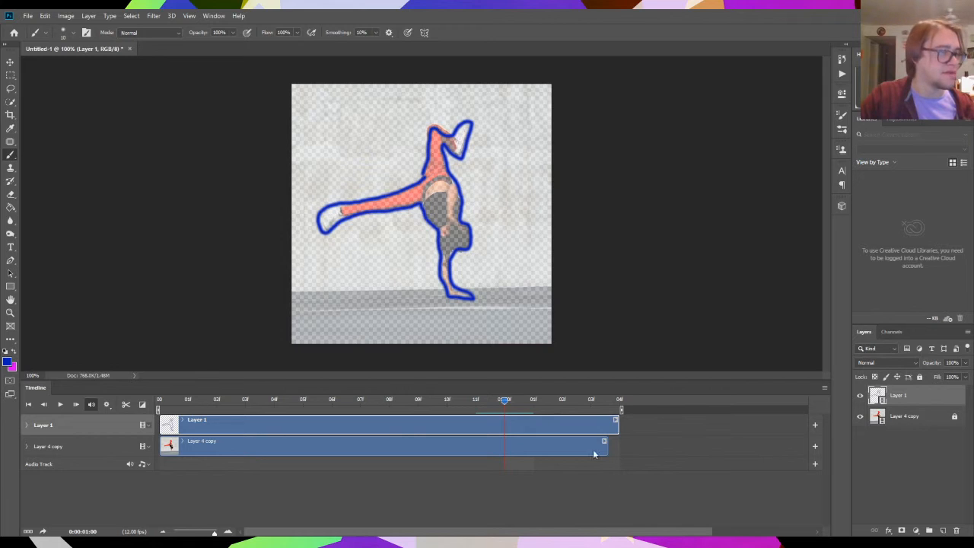
pyautogui.moveTo(501, 404); pyautogui.dragTo(527, 405)
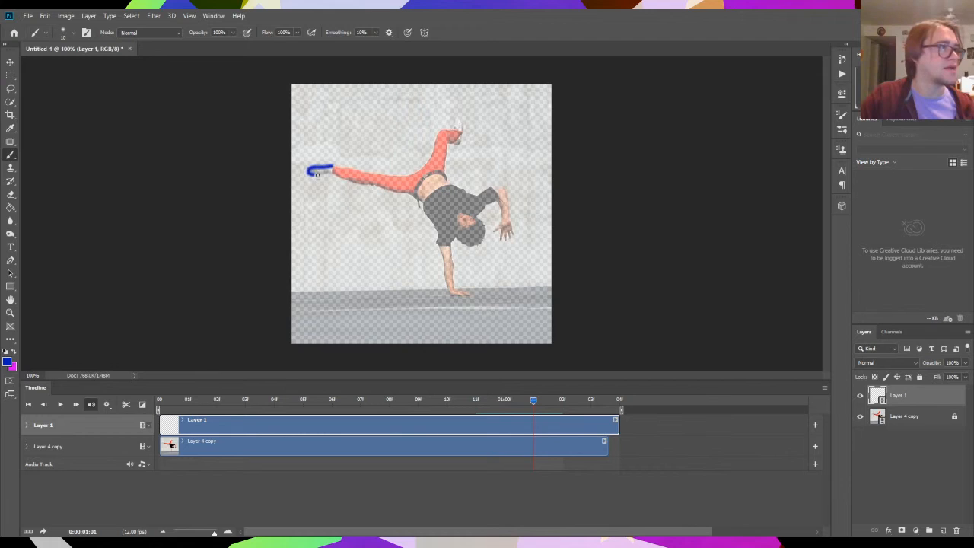
# - Trace the dancer's full outline in blue on Layer 1 at frames 01:01f and 01:02f, and advance to 01:03f
pyautogui.moveTo(317, 174); pyautogui.dragTo(403, 196)
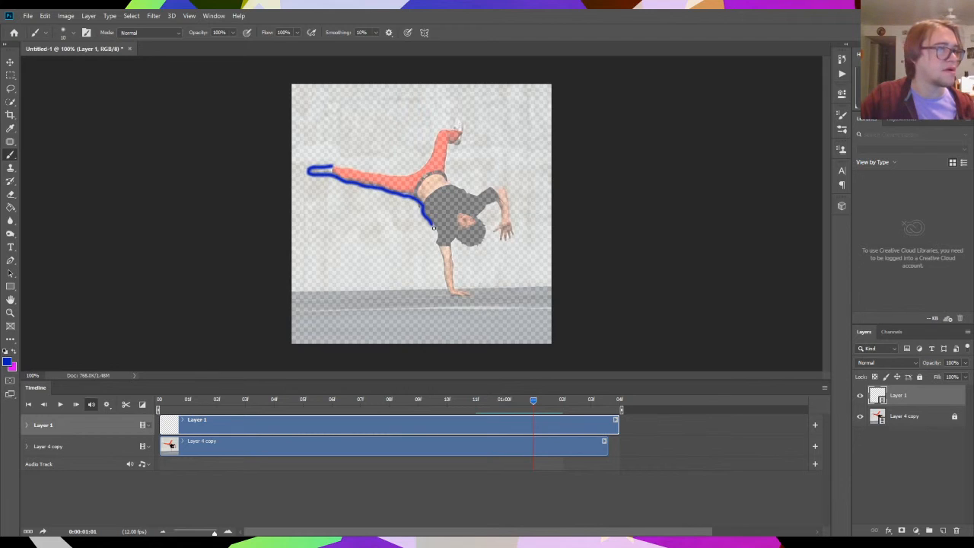
pyautogui.moveTo(436, 246)
pyautogui.mouseDown()
pyautogui.moveTo(448, 294)
pyautogui.moveTo(471, 295)
pyautogui.moveTo(458, 288)
pyautogui.moveTo(451, 246)
pyautogui.moveTo(485, 238)
pyautogui.mouseUp()
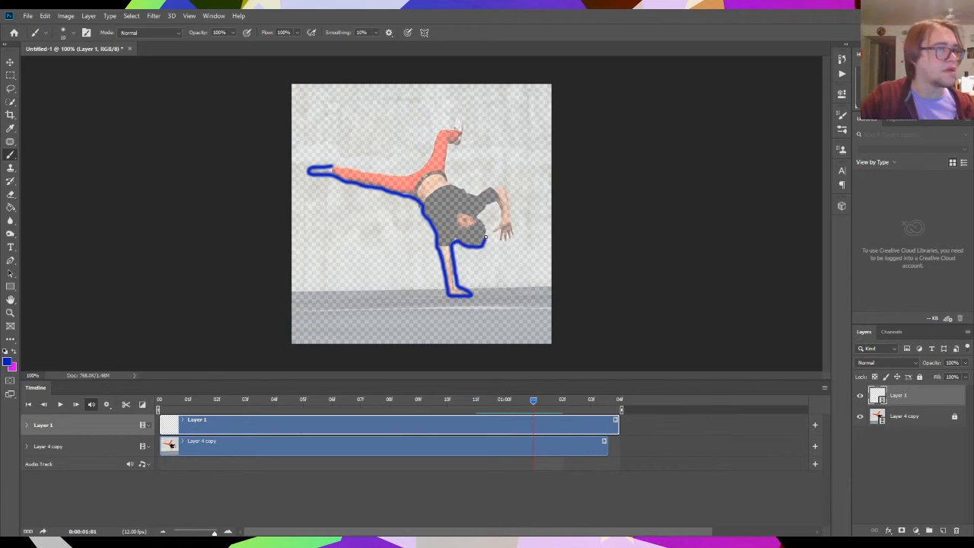
pyautogui.moveTo(499, 204); pyautogui.dragTo(500, 226)
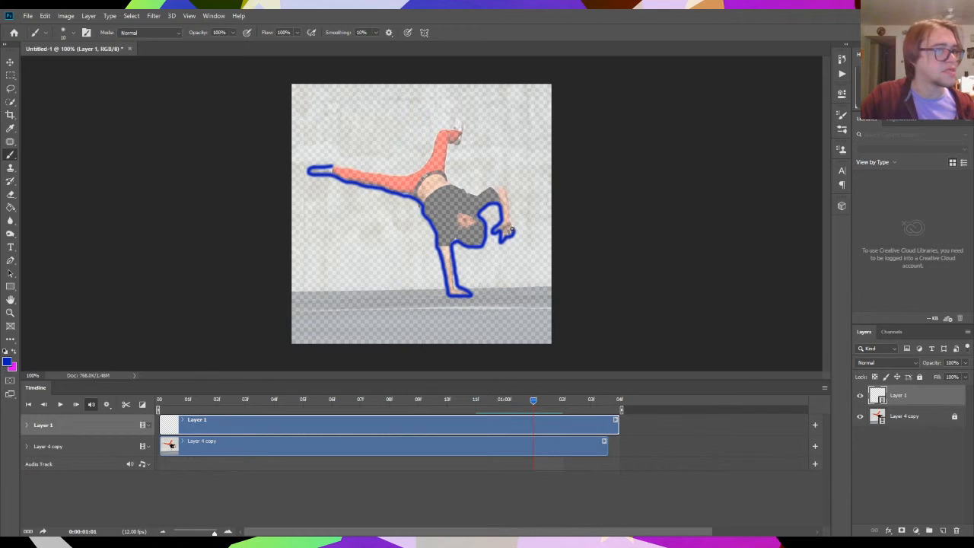
pyautogui.moveTo(507, 206); pyautogui.dragTo(503, 189)
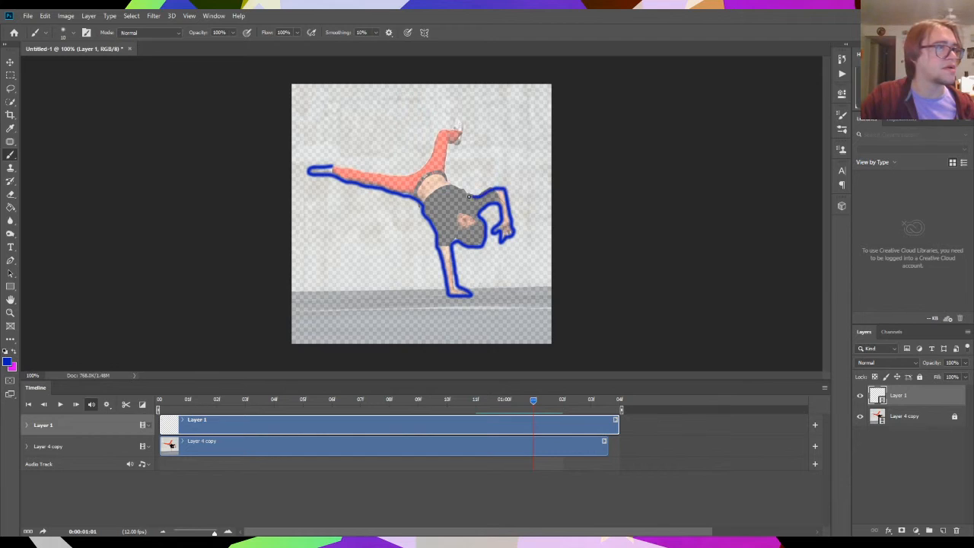
pyautogui.moveTo(445, 162)
pyautogui.mouseDown()
pyautogui.moveTo(452, 127)
pyautogui.moveTo(434, 135)
pyautogui.moveTo(426, 167)
pyautogui.moveTo(398, 178)
pyautogui.moveTo(333, 166)
pyautogui.mouseUp()
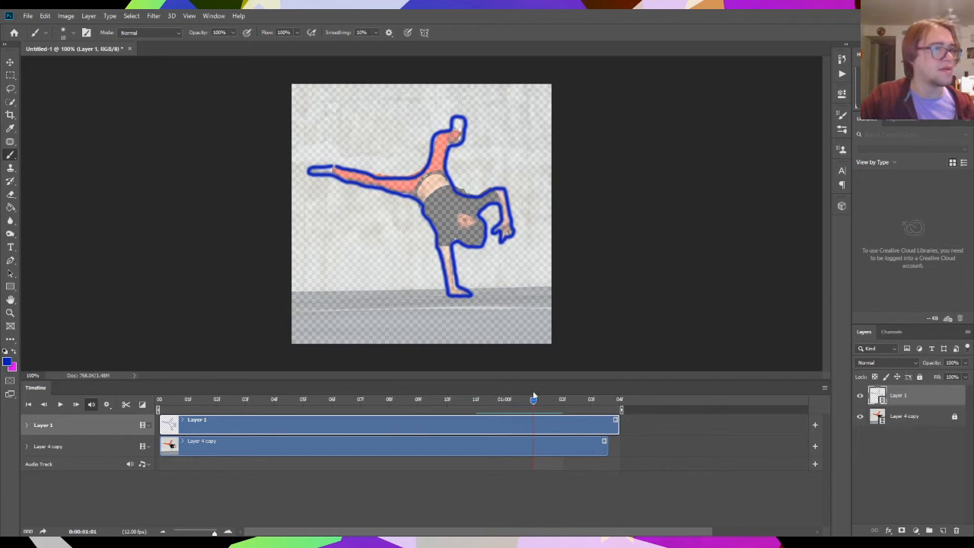
pyautogui.moveTo(532, 403); pyautogui.dragTo(562, 403)
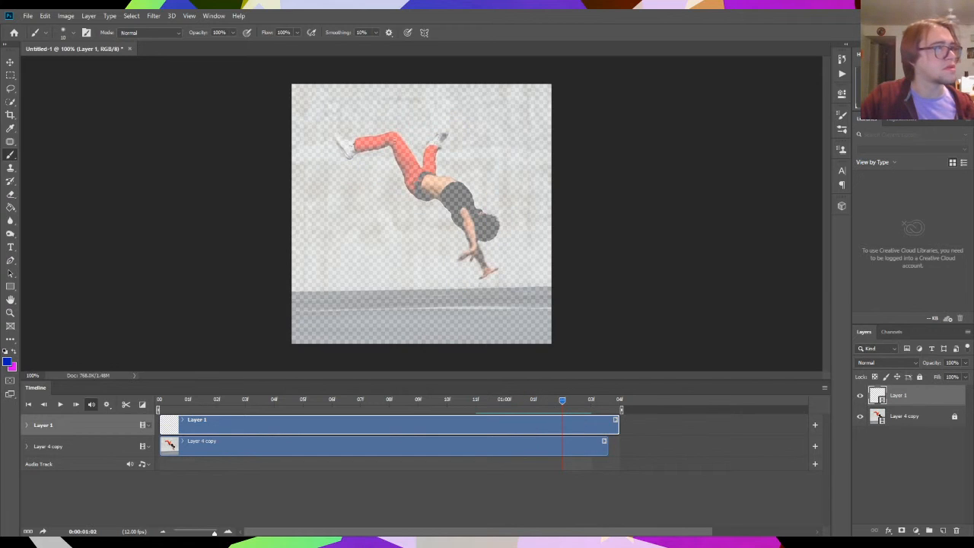
pyautogui.moveTo(390, 132)
pyautogui.mouseDown()
pyautogui.moveTo(336, 136)
pyautogui.moveTo(348, 154)
pyautogui.moveTo(394, 154)
pyautogui.moveTo(409, 187)
pyautogui.moveTo(465, 230)
pyautogui.moveTo(470, 248)
pyautogui.moveTo(459, 257)
pyautogui.moveTo(474, 261)
pyautogui.moveTo(479, 278)
pyautogui.moveTo(496, 270)
pyautogui.moveTo(480, 243)
pyautogui.moveTo(496, 222)
pyautogui.moveTo(461, 184)
pyautogui.moveTo(437, 174)
pyautogui.moveTo(447, 130)
pyautogui.moveTo(421, 162)
pyautogui.moveTo(392, 131)
pyautogui.mouseUp()
pyautogui.moveTo(561, 399); pyautogui.dragTo(594, 410)
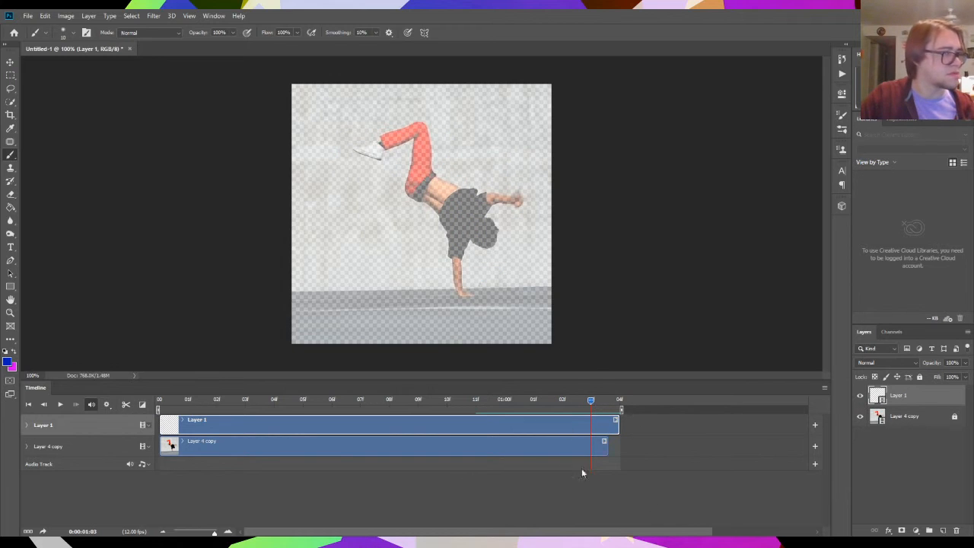
# - Try trimming Layer 1's clip to end at 01:03f and painting there, and extend the clip back to the 04f mark
pyautogui.moveTo(617, 422); pyautogui.dragTo(588, 455)
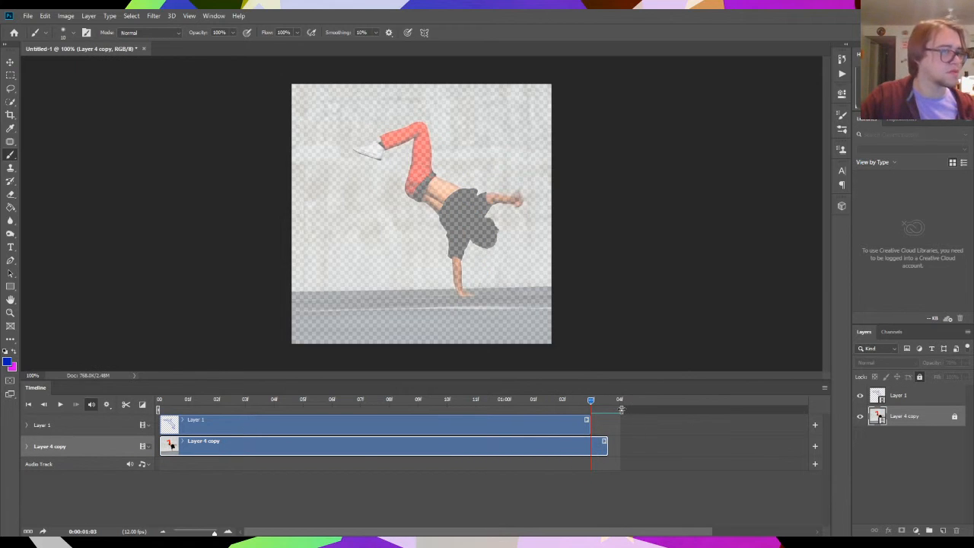
pyautogui.click(498, 426)
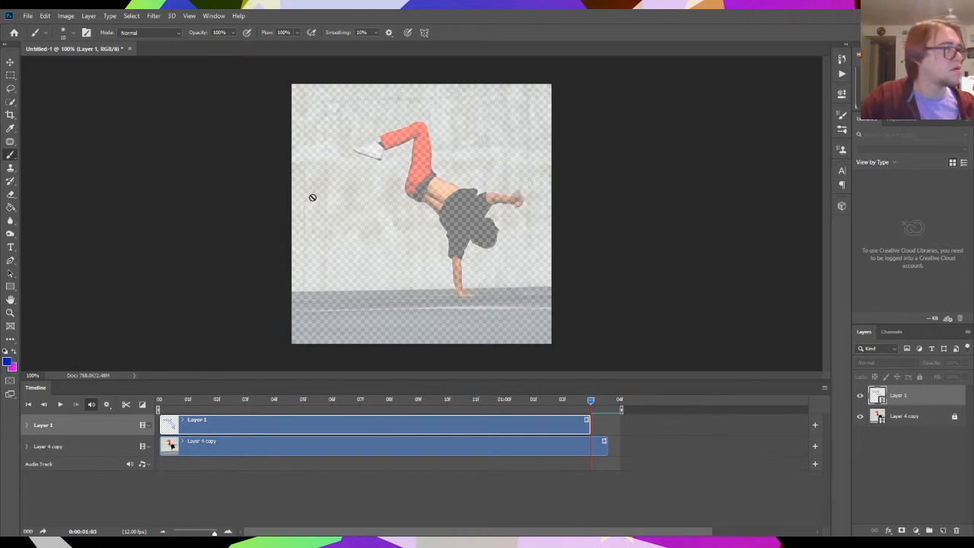
pyautogui.click(11, 76)
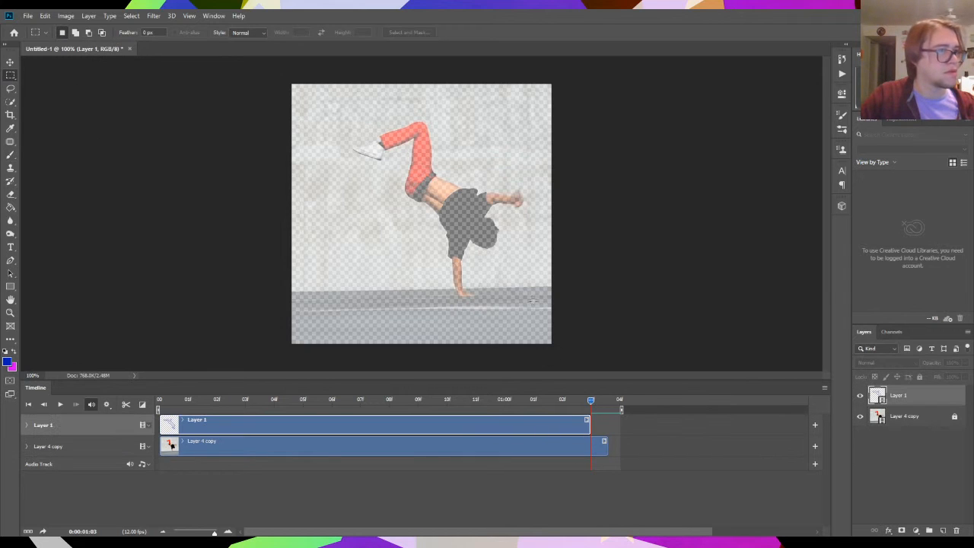
pyautogui.click(11, 154)
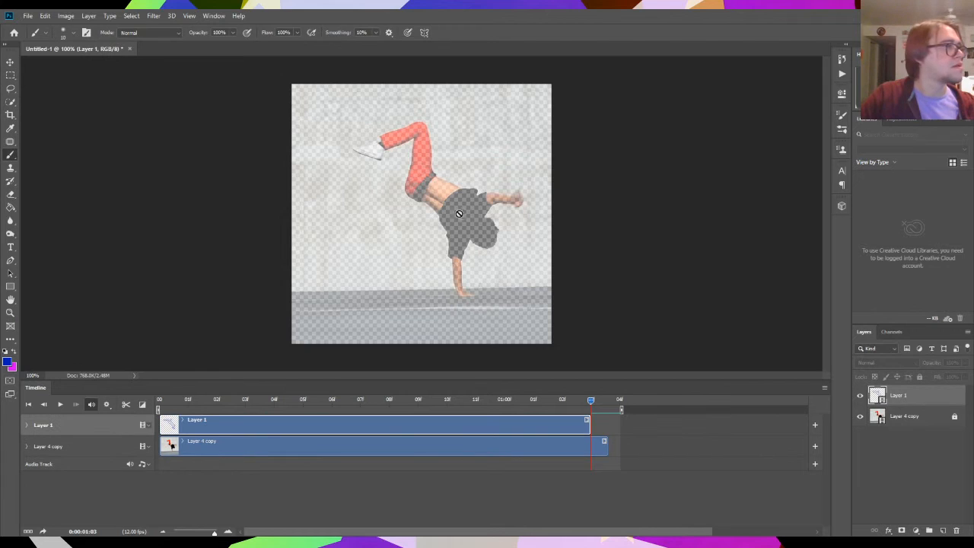
pyautogui.click(461, 215)
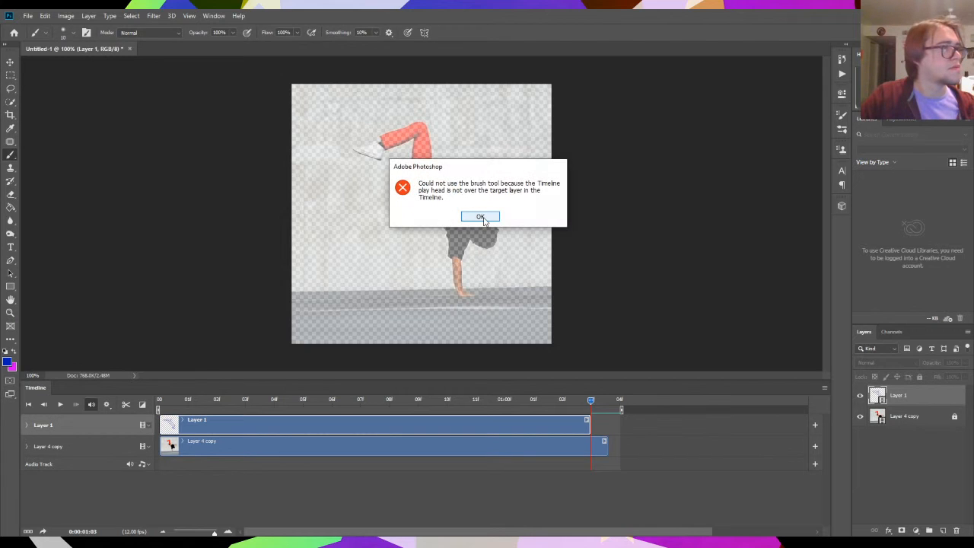
pyautogui.click(480, 217)
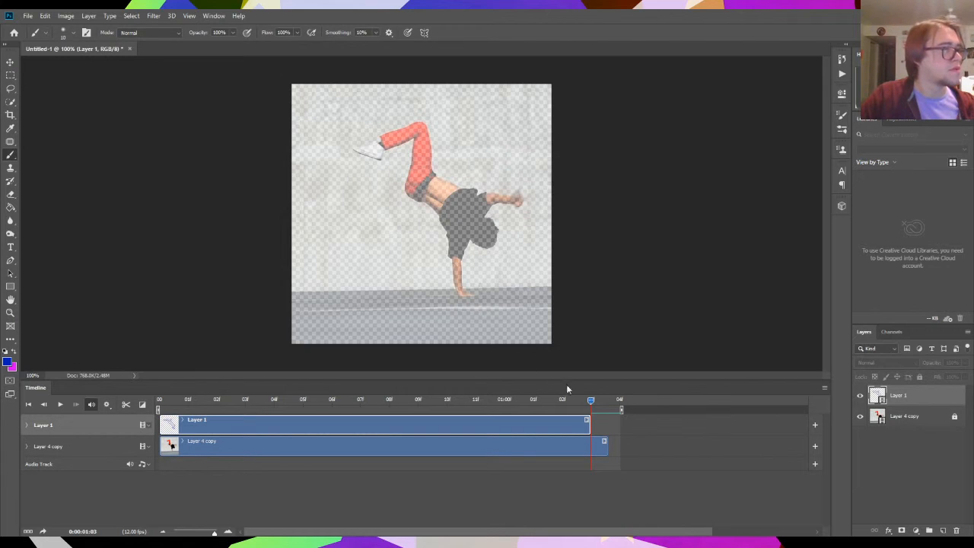
pyautogui.moveTo(579, 406); pyautogui.dragTo(617, 415)
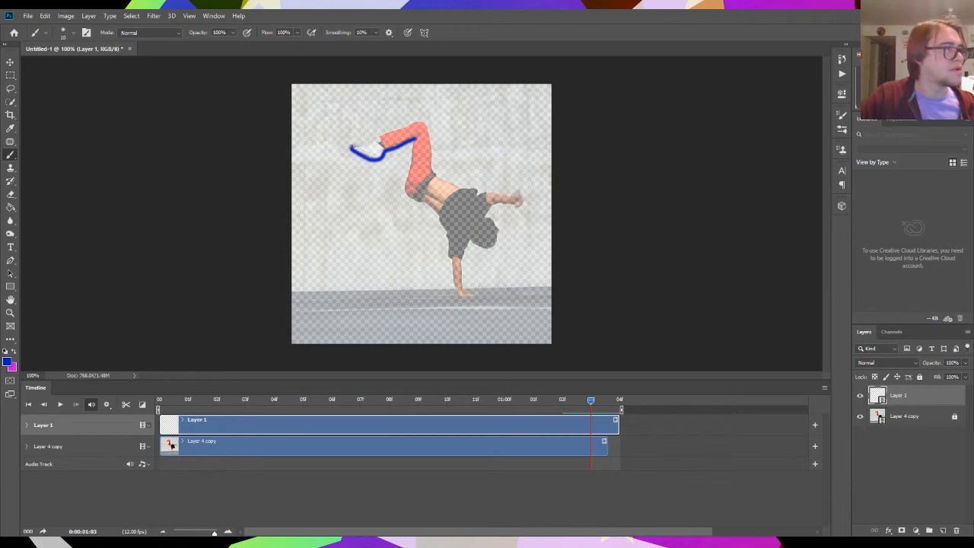
# - Trace the dancer's full outline in blue on Layer 1 at frame 01:03f
pyautogui.moveTo(352, 147)
pyautogui.mouseDown()
pyautogui.moveTo(422, 120)
pyautogui.moveTo(434, 175)
pyautogui.moveTo(477, 195)
pyautogui.moveTo(515, 206)
pyautogui.mouseUp()
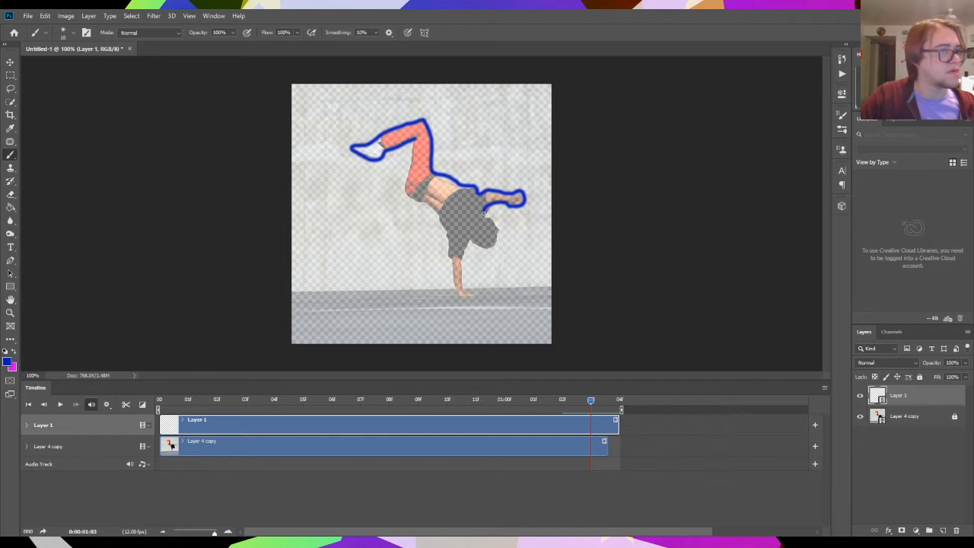
pyautogui.moveTo(484, 218)
pyautogui.mouseDown()
pyautogui.moveTo(494, 236)
pyautogui.moveTo(471, 247)
pyautogui.moveTo(460, 283)
pyautogui.moveTo(405, 183)
pyautogui.moveTo(415, 140)
pyautogui.mouseUp()
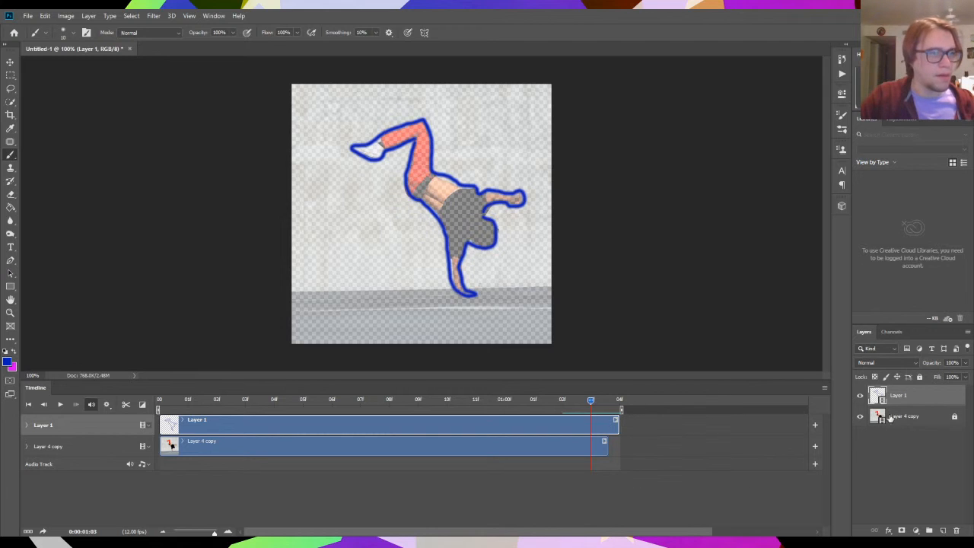
# - Hide Layer 4 copy and play the animation to check the line drawings on their own
pyautogui.click(859, 416)
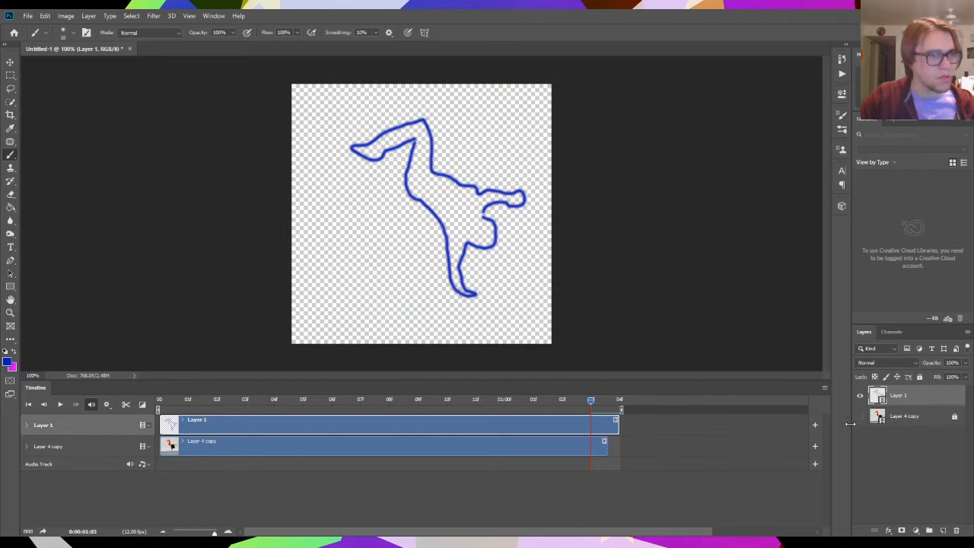
pyautogui.press('space')
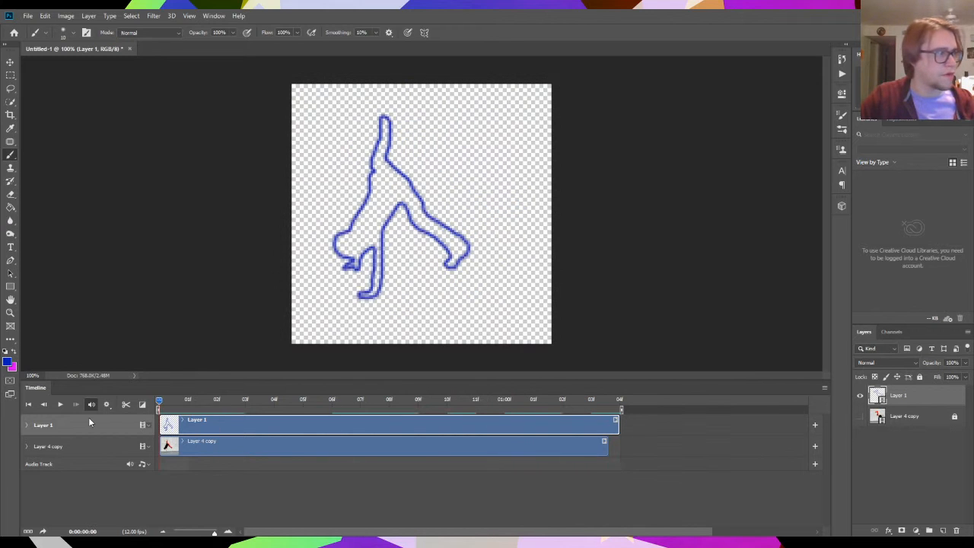
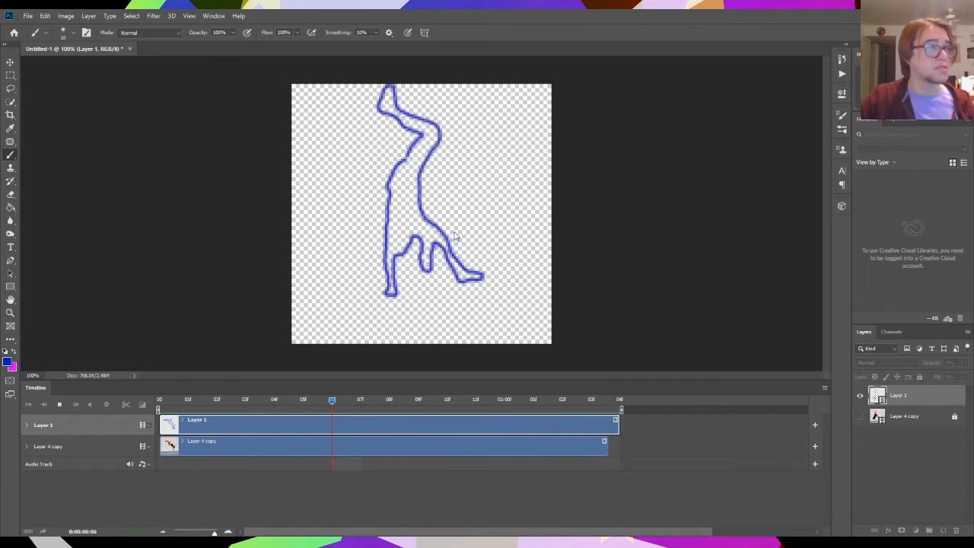
# - Stop the preview, add a new layer named Layer 2 above Layer 1, and move its clip to the start of the timeline
pyautogui.press('space')
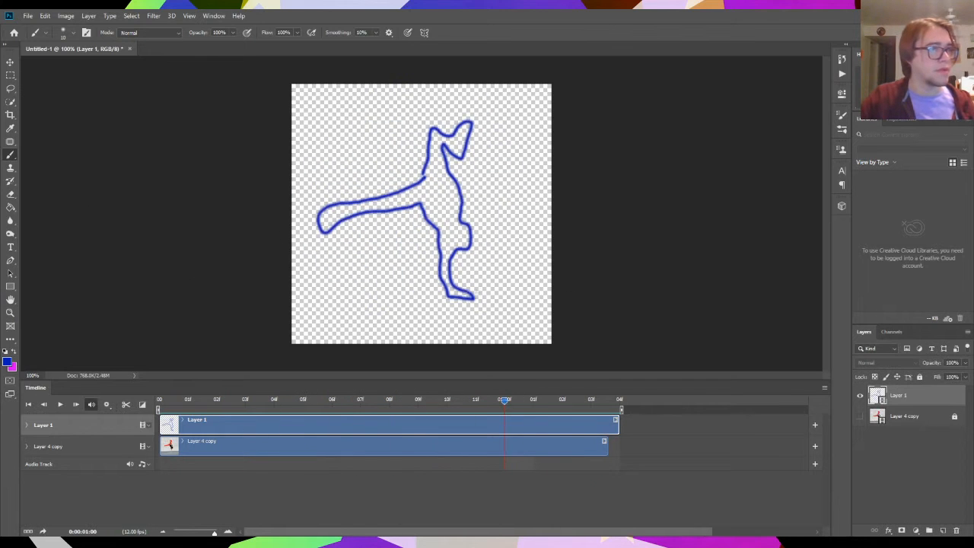
pyautogui.moveTo(504, 405); pyautogui.dragTo(555, 436)
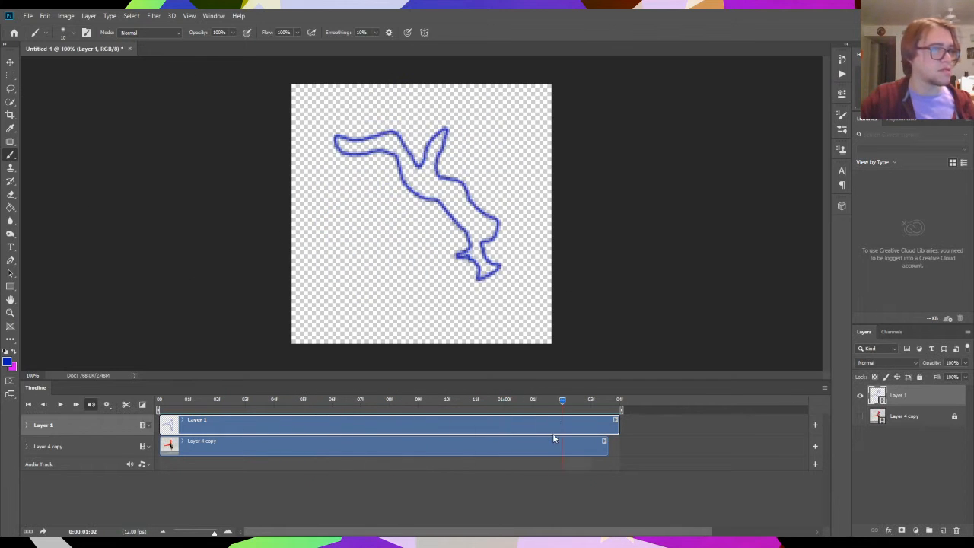
pyautogui.click(105, 19)
pyautogui.click(90, 17)
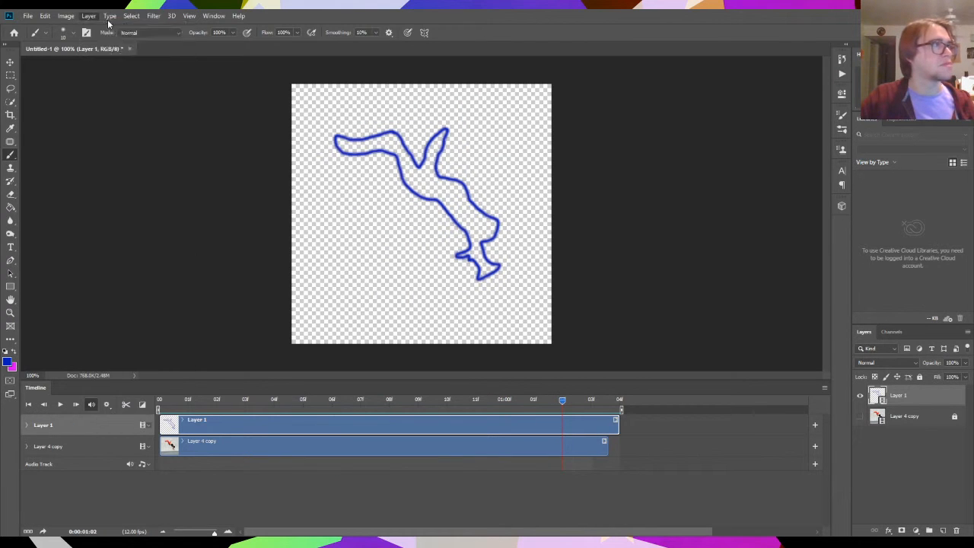
pyautogui.click(107, 19)
pyautogui.moveTo(89, 18)
pyautogui.click(206, 27)
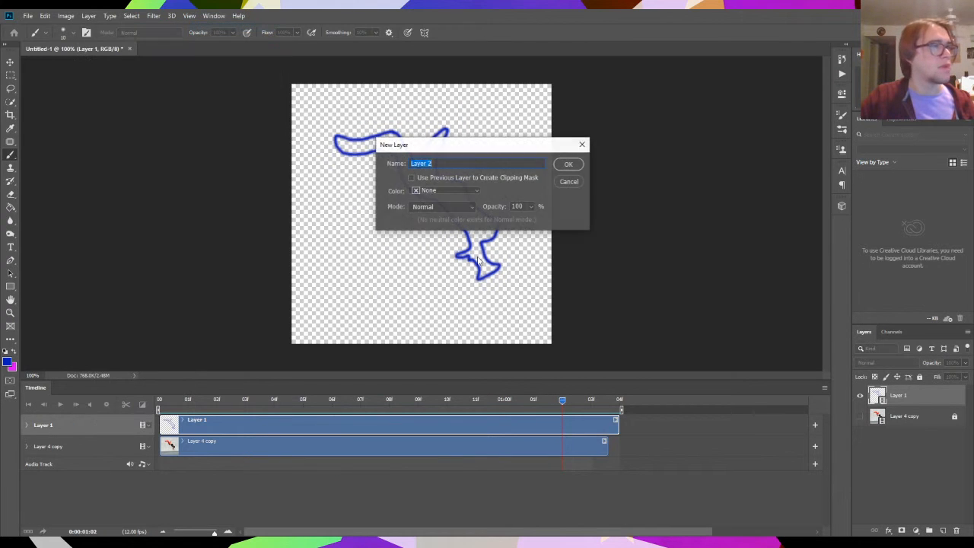
pyautogui.click(563, 165)
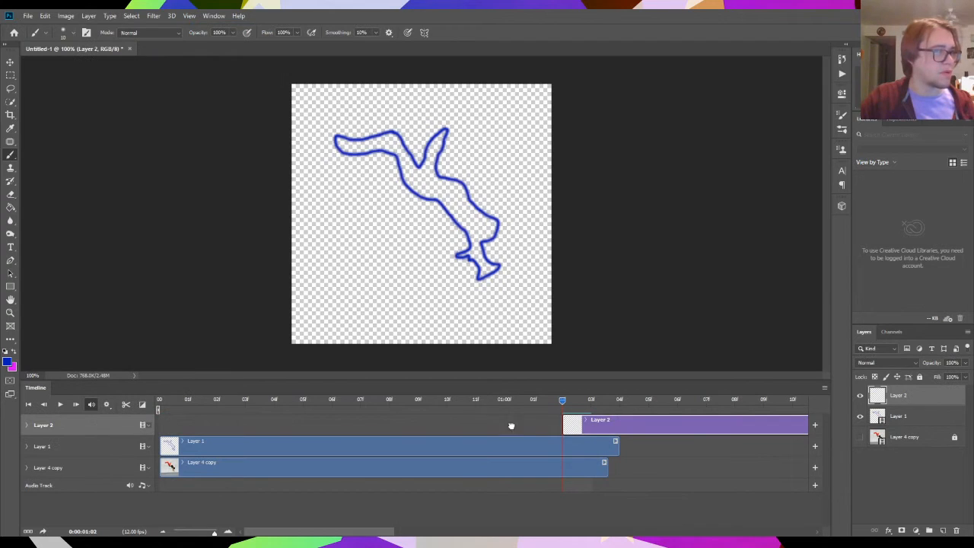
pyautogui.moveTo(512, 425); pyautogui.dragTo(187, 432)
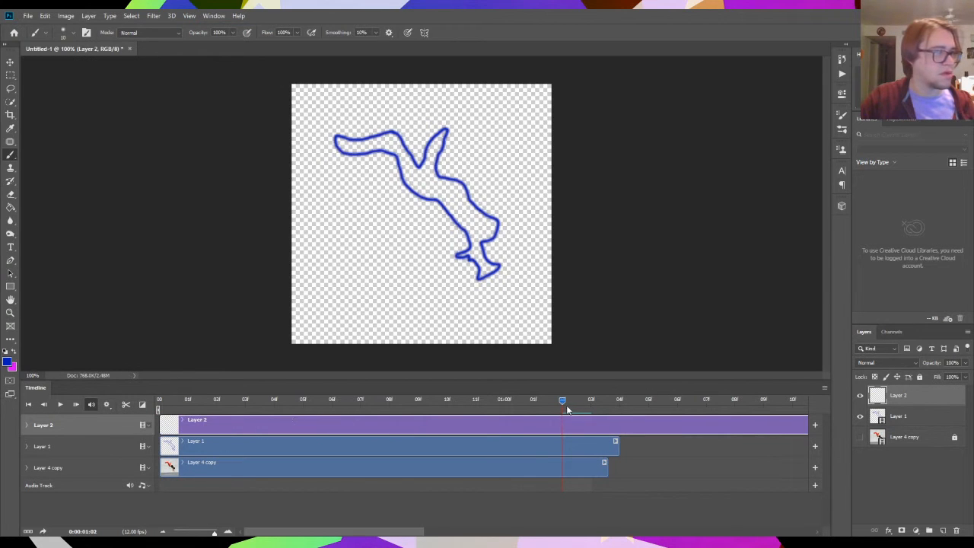
# - Trim Layer 2's clip to end at 01:04f by splitting it and deleting the remainder, and move Layer 2 below Layer 4 copy
pyautogui.moveTo(566, 411); pyautogui.dragTo(625, 411)
pyautogui.click(126, 404)
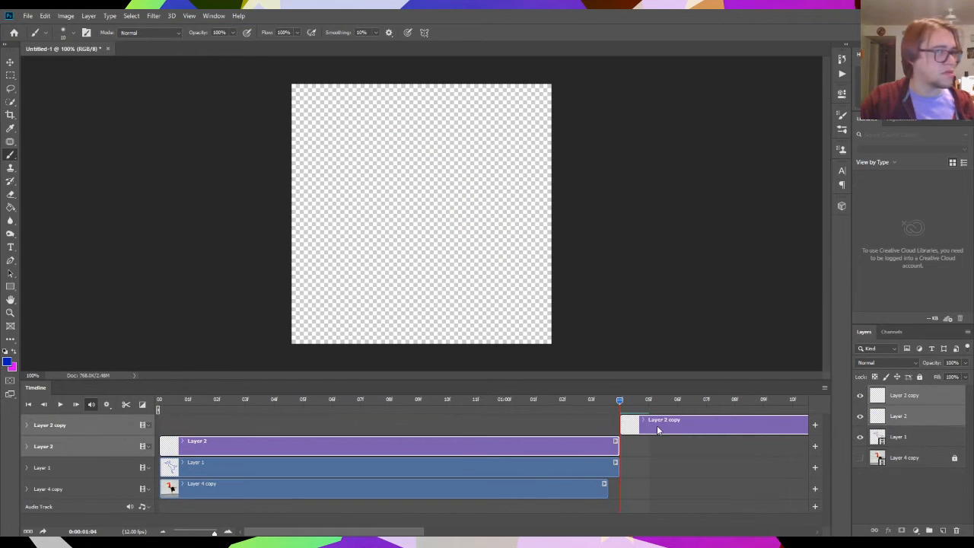
pyautogui.click(656, 425)
pyautogui.press('Delete')
pyautogui.click(576, 409)
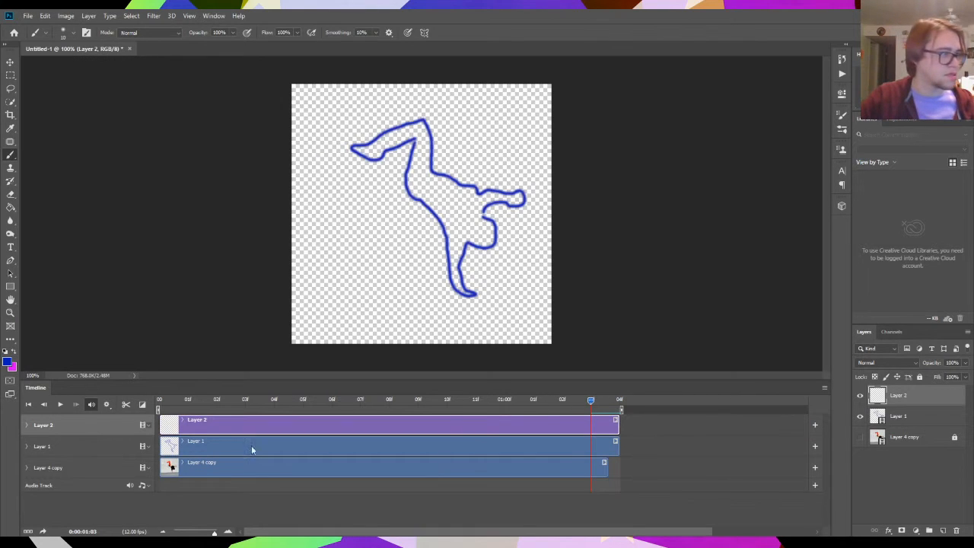
pyautogui.moveTo(942, 401); pyautogui.dragTo(912, 449)
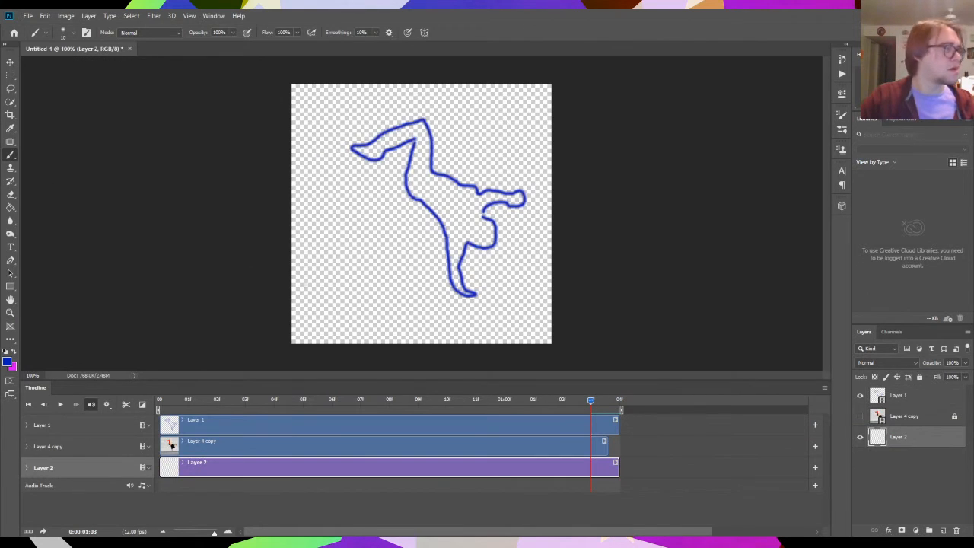
# - Move the dancer's outline on Layer 1 slightly down at frame 01:00 with the Move tool
pyautogui.click(441, 422)
pyautogui.click(10, 62)
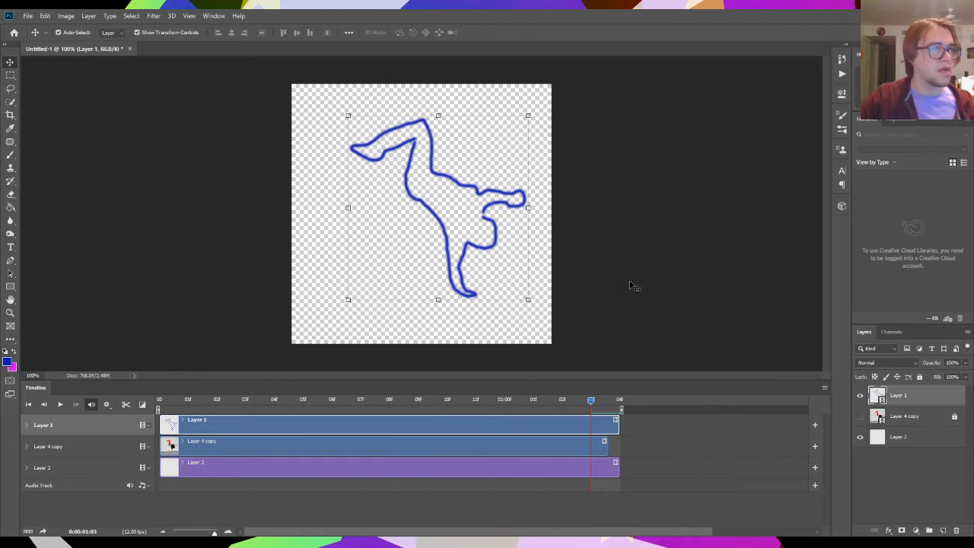
pyautogui.moveTo(465, 199); pyautogui.dragTo(442, 220)
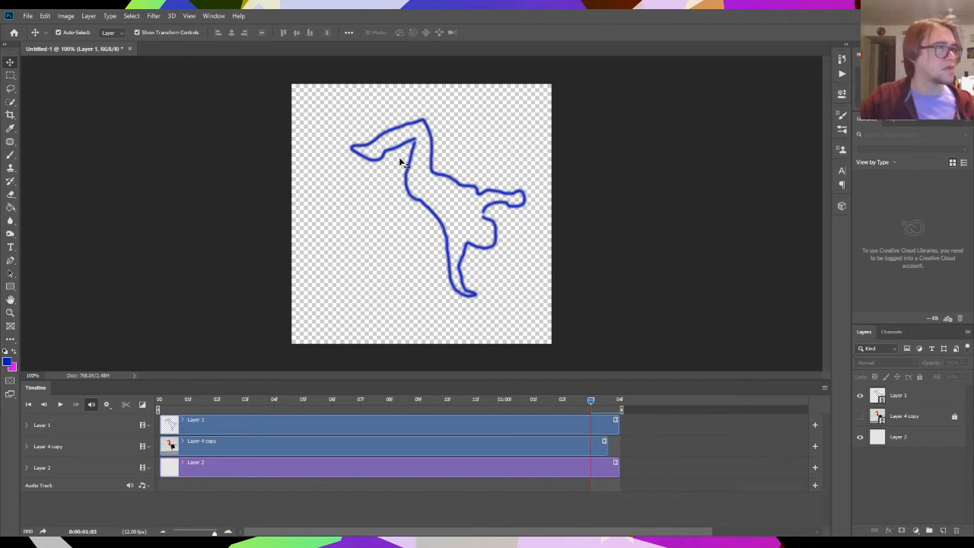
pyautogui.click(413, 150)
pyautogui.click(416, 152)
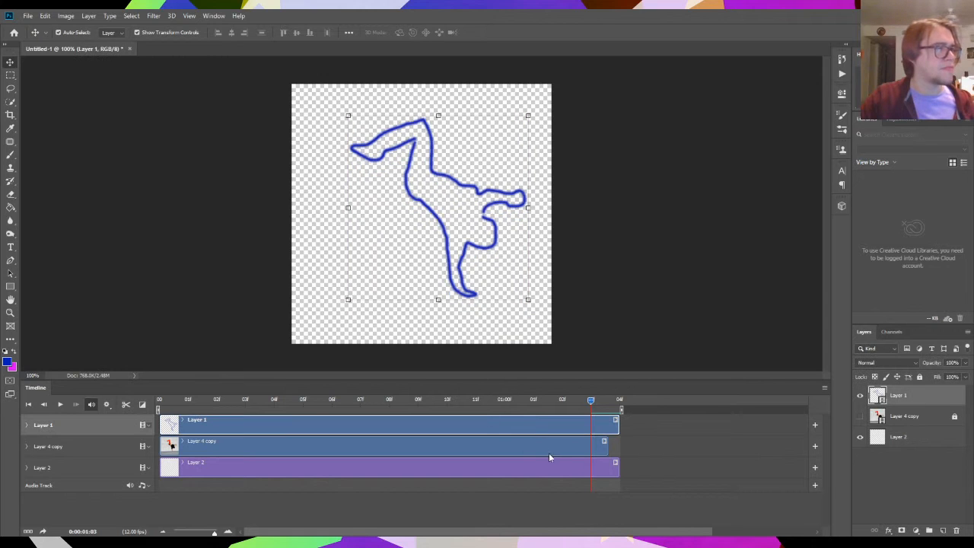
pyautogui.click(504, 400)
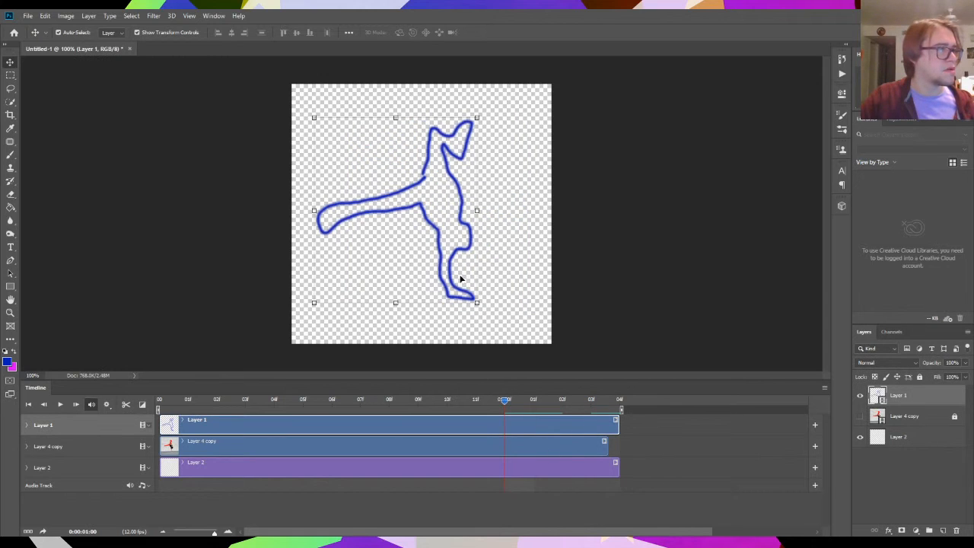
pyautogui.moveTo(438, 267); pyautogui.dragTo(434, 291)
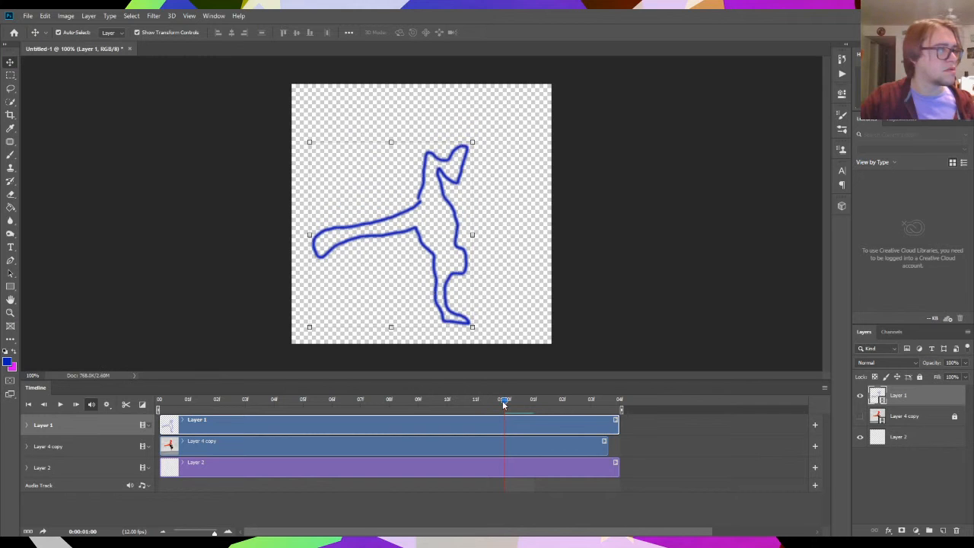
# - Shift the dancer's outline on Layer 1 slightly to the right at frame 01:01f, and play the animation to check the alignment
pyautogui.moveTo(503, 402); pyautogui.dragTo(533, 400)
pyautogui.press('space')
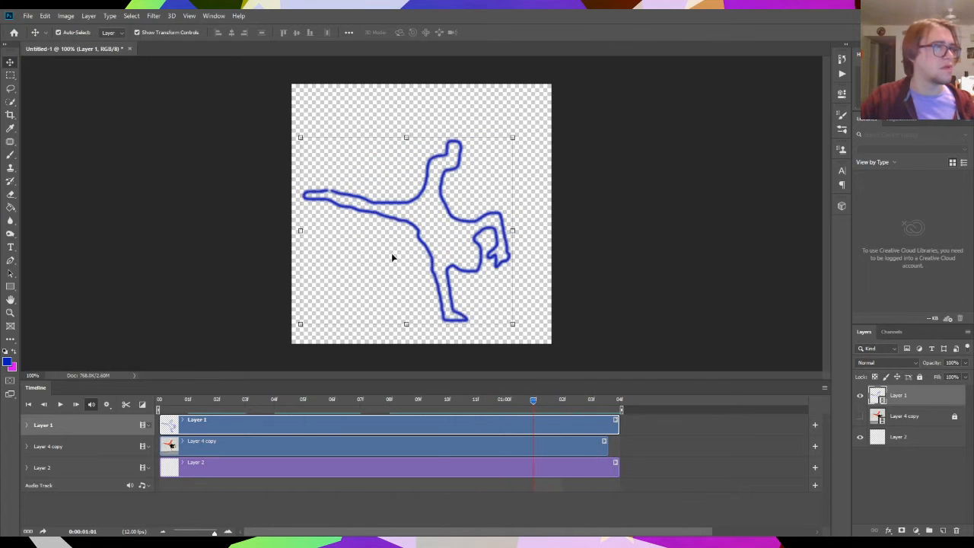
pyautogui.moveTo(426, 258); pyautogui.dragTo(432, 258)
pyautogui.click(201, 175)
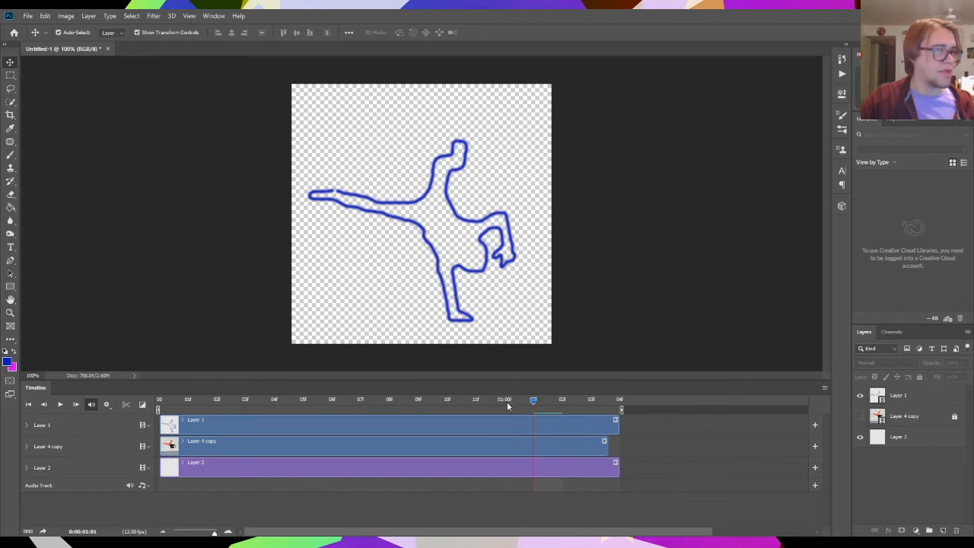
pyautogui.press('space')
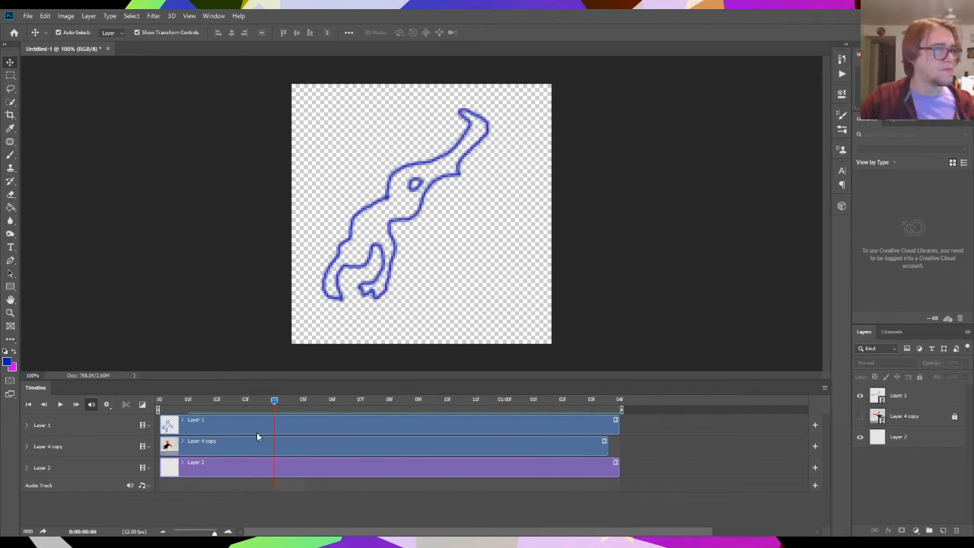
pyautogui.press('space')
# - Paint a wavy magenta ground line across the full canvas width under the dancer on Layer 2 with the Brush tool
pyautogui.click(205, 468)
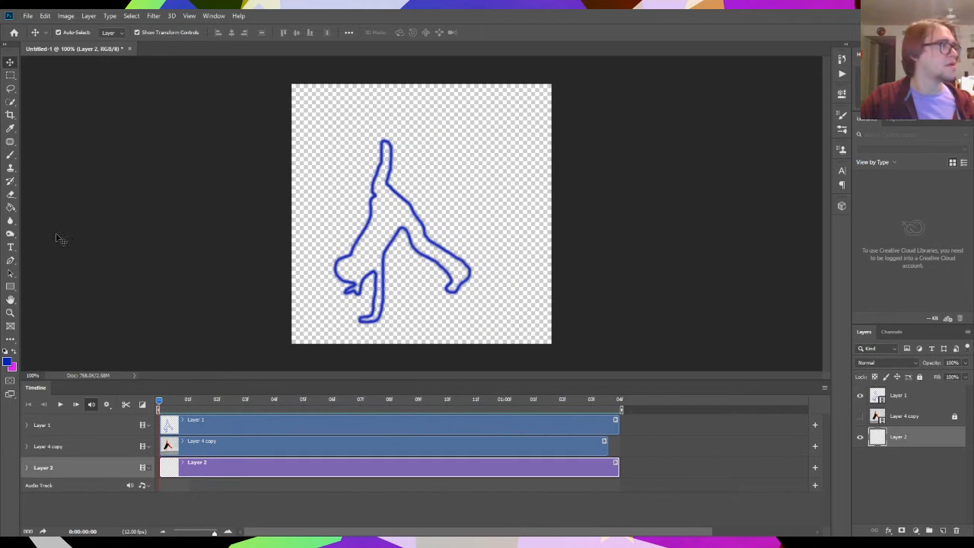
pyautogui.press('b')
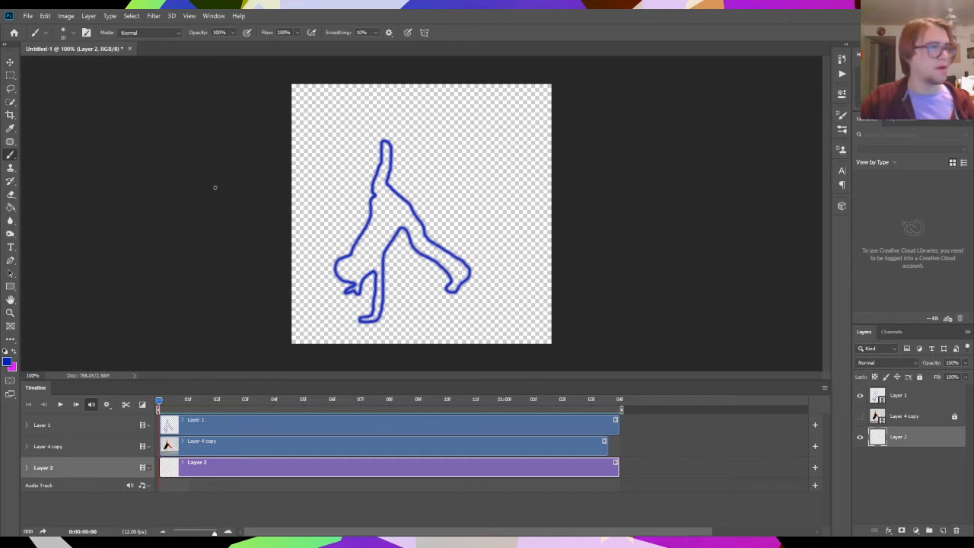
pyautogui.click(12, 369)
pyautogui.click(546, 125)
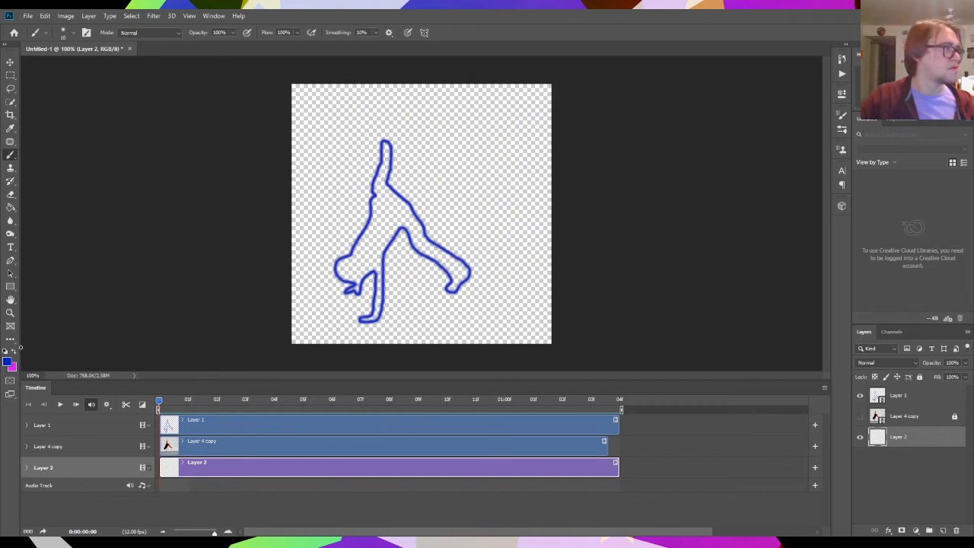
pyautogui.click(17, 351)
pyautogui.moveTo(268, 309); pyautogui.dragTo(549, 322)
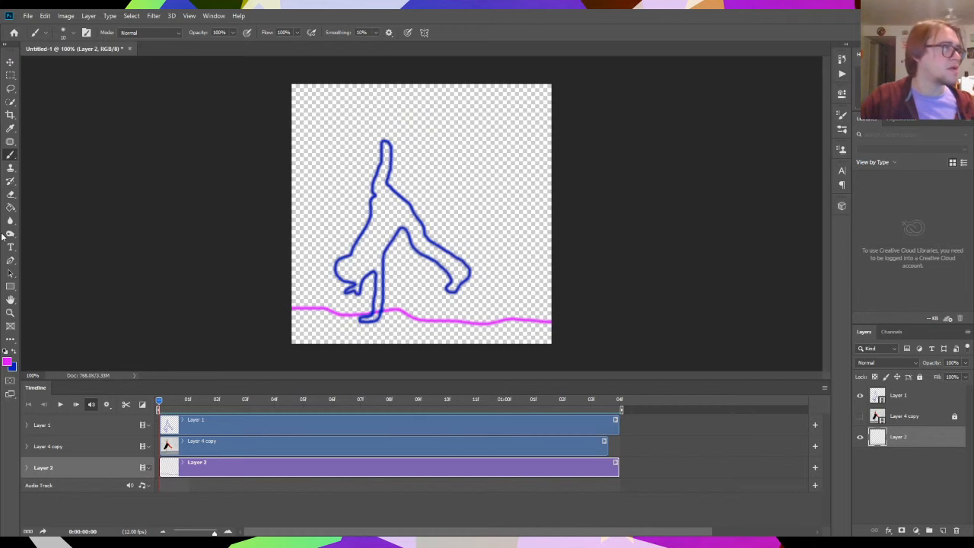
# - Try painting a curved tree trunk in yellow (#f0ff00) on Layer 2 to the right of the dancer, and undo it
pyautogui.click(7, 363)
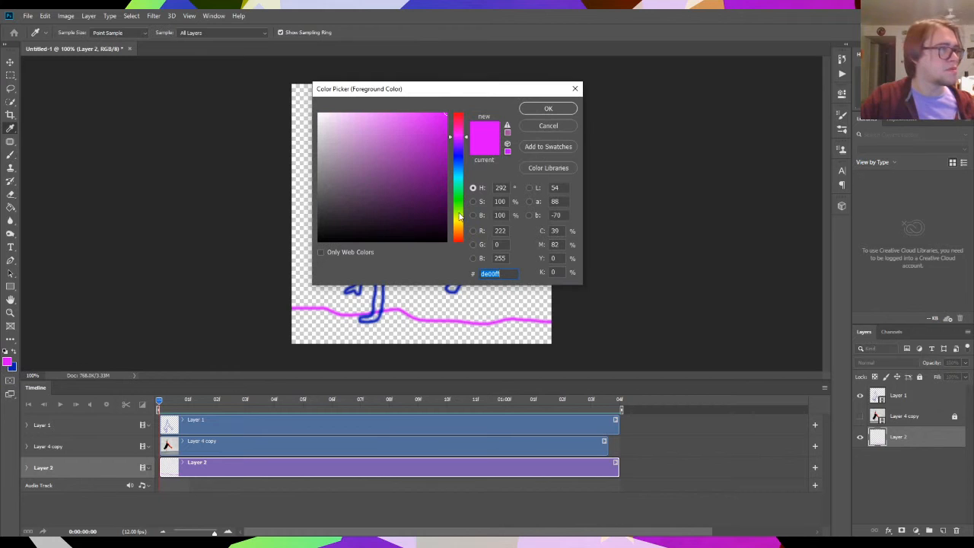
pyautogui.click(458, 219)
pyautogui.moveTo(435, 185); pyautogui.dragTo(471, 111)
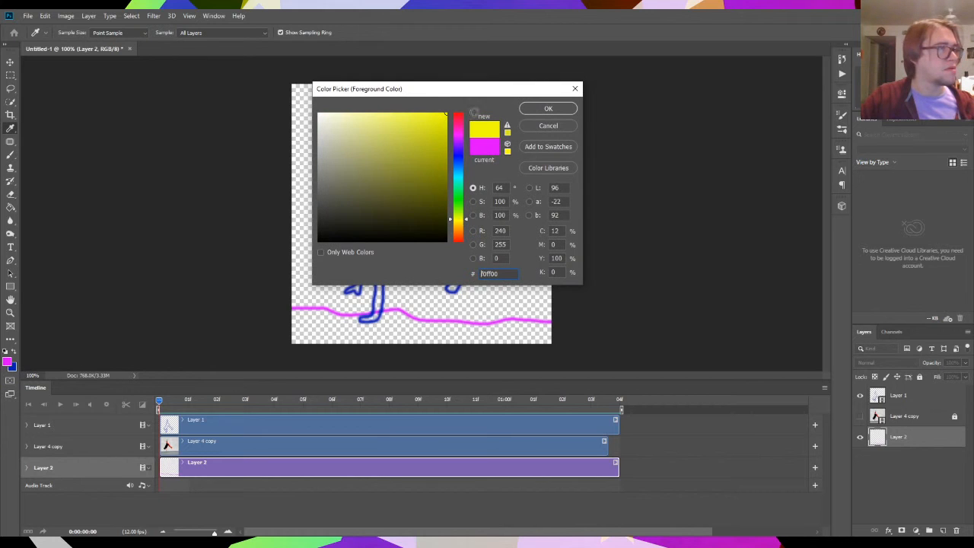
pyautogui.click(546, 110)
pyautogui.press('b')
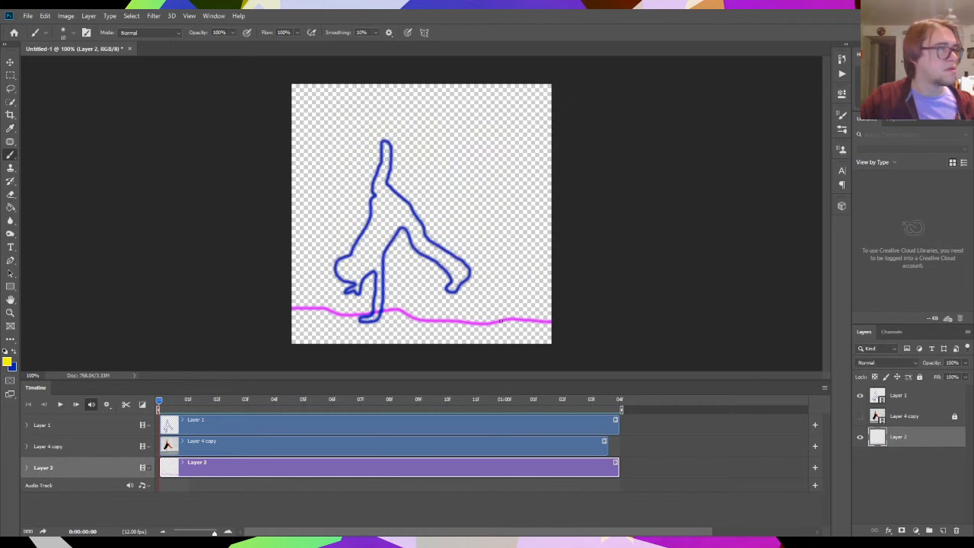
pyautogui.moveTo(501, 321)
pyautogui.mouseDown()
pyautogui.moveTo(511, 279)
pyautogui.moveTo(469, 174)
pyautogui.moveTo(522, 222)
pyautogui.mouseUp()
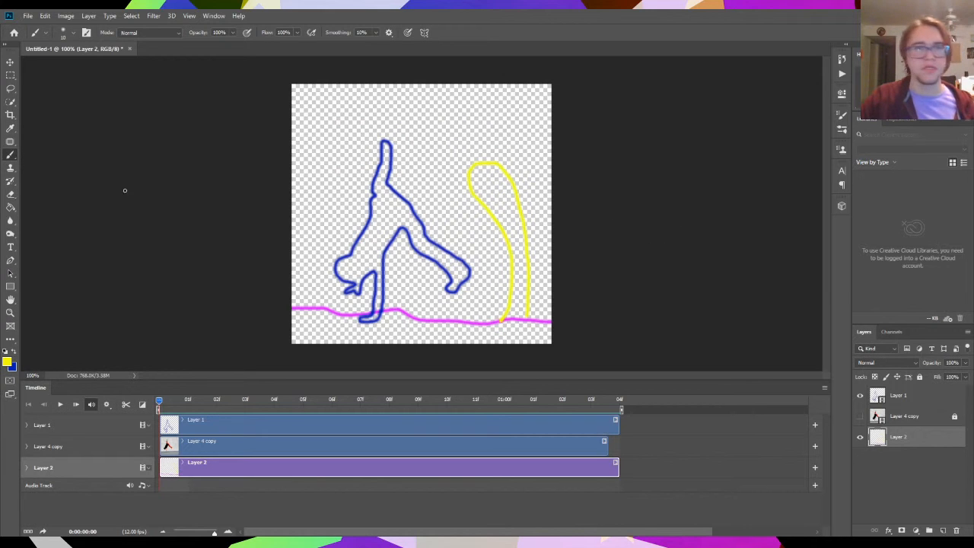
pyautogui.hotkey('ctrl', 'z')
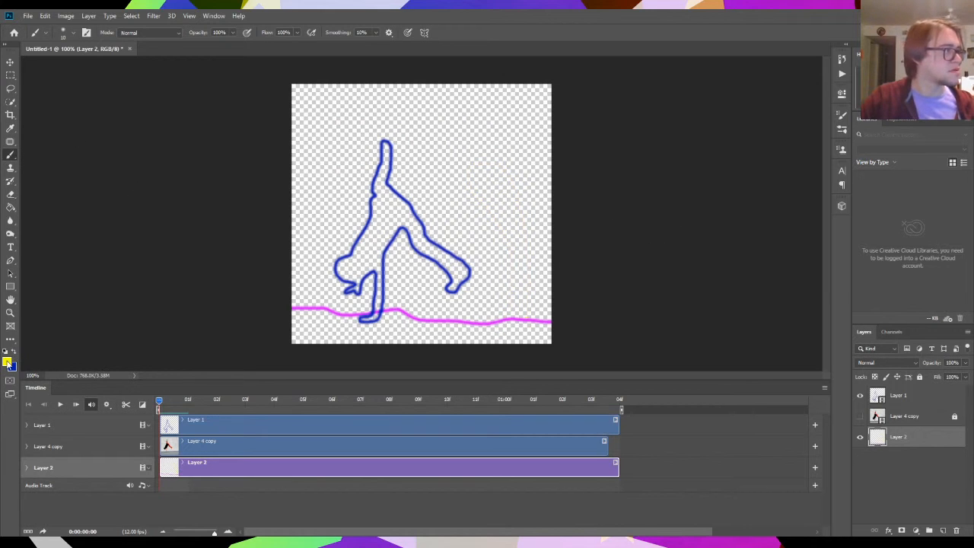
# - Set the foreground colour to orange (#ff7200) and paint a curved palm trunk on Layer 2 to the right of the dancer
pyautogui.click(8, 362)
pyautogui.moveTo(450, 155); pyautogui.dragTo(454, 232)
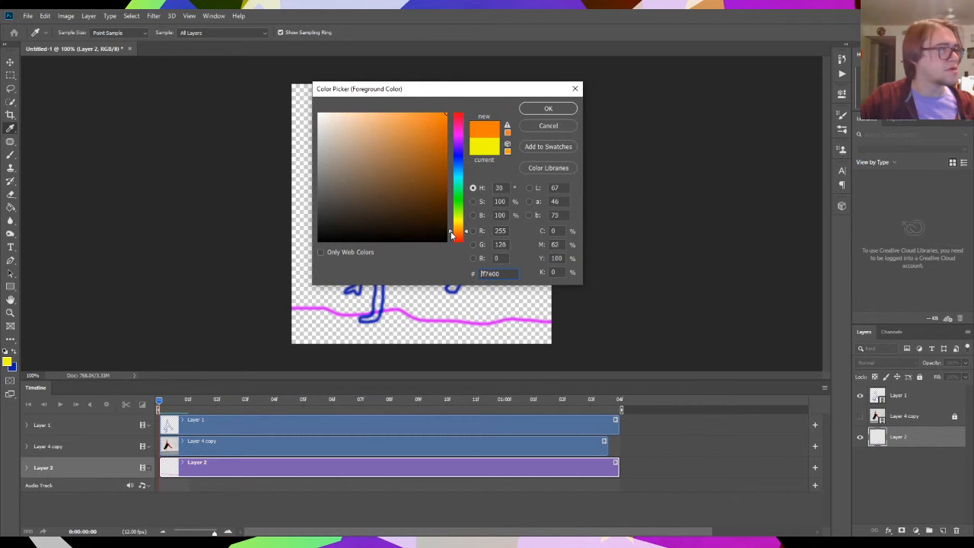
pyautogui.press('Return')
pyautogui.moveTo(497, 322)
pyautogui.mouseDown()
pyautogui.moveTo(504, 220)
pyautogui.moveTo(479, 165)
pyautogui.moveTo(511, 162)
pyautogui.moveTo(530, 248)
pyautogui.moveTo(521, 307)
pyautogui.mouseUp()
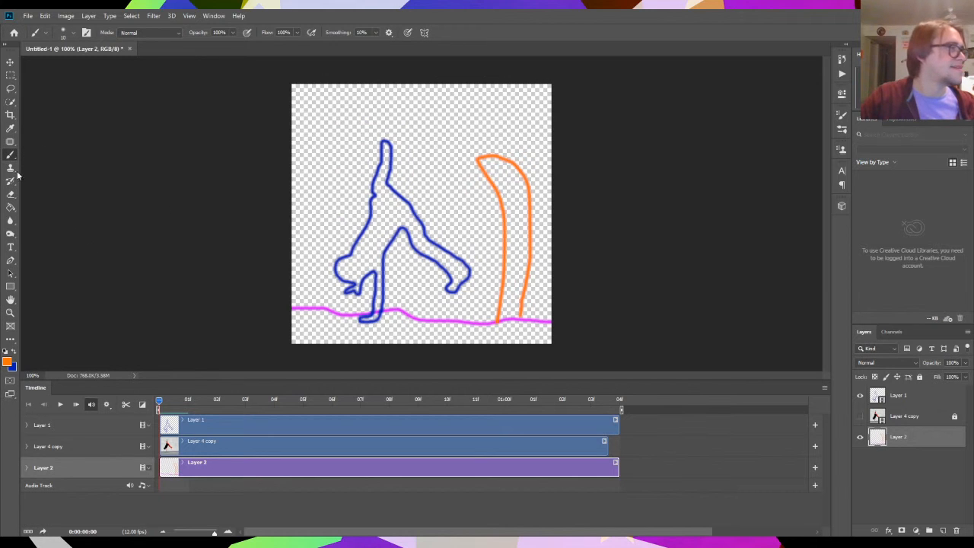
# - Set the foreground colour to bright green and paint the outlines of palm fronds around the top of the orange trunk on Layer 2
pyautogui.click(7, 367)
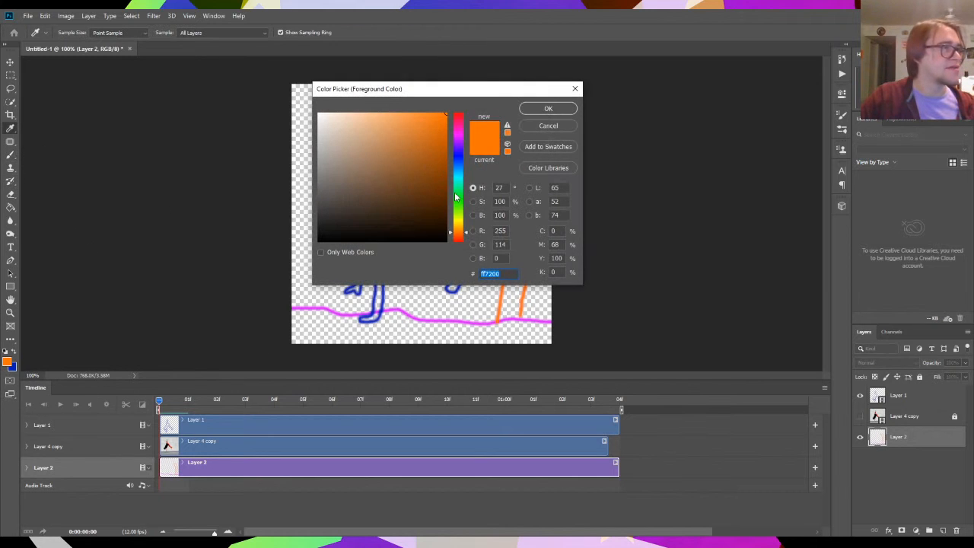
pyautogui.moveTo(457, 196); pyautogui.dragTo(457, 202)
pyautogui.click(549, 108)
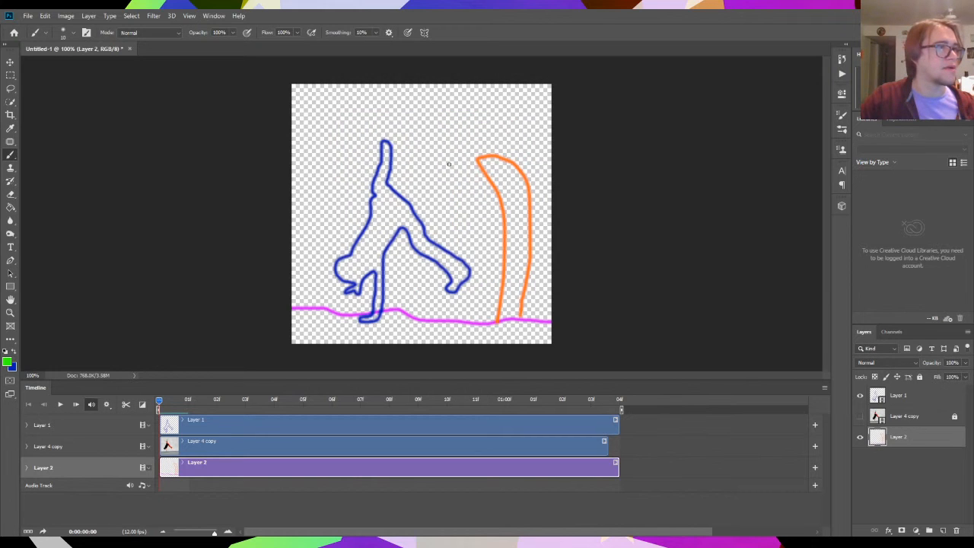
pyautogui.moveTo(490, 162)
pyautogui.mouseDown()
pyautogui.moveTo(343, 181)
pyautogui.moveTo(334, 195)
pyautogui.moveTo(362, 184)
pyautogui.moveTo(362, 210)
pyautogui.moveTo(414, 187)
pyautogui.moveTo(477, 180)
pyautogui.moveTo(496, 162)
pyautogui.moveTo(487, 137)
pyautogui.moveTo(411, 104)
pyautogui.moveTo(430, 115)
pyautogui.moveTo(426, 126)
pyautogui.moveTo(480, 140)
pyautogui.moveTo(545, 217)
pyautogui.moveTo(511, 243)
pyautogui.moveTo(499, 220)
pyautogui.moveTo(498, 173)
pyautogui.mouseUp()
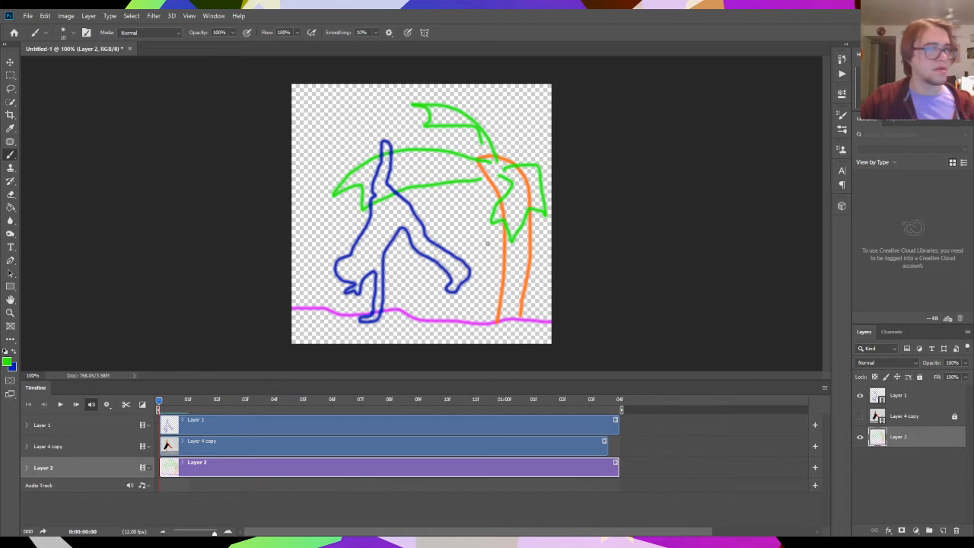
# - Play the animation to check the dancer against the palm tree background, and return to the first frame
pyautogui.press('space')
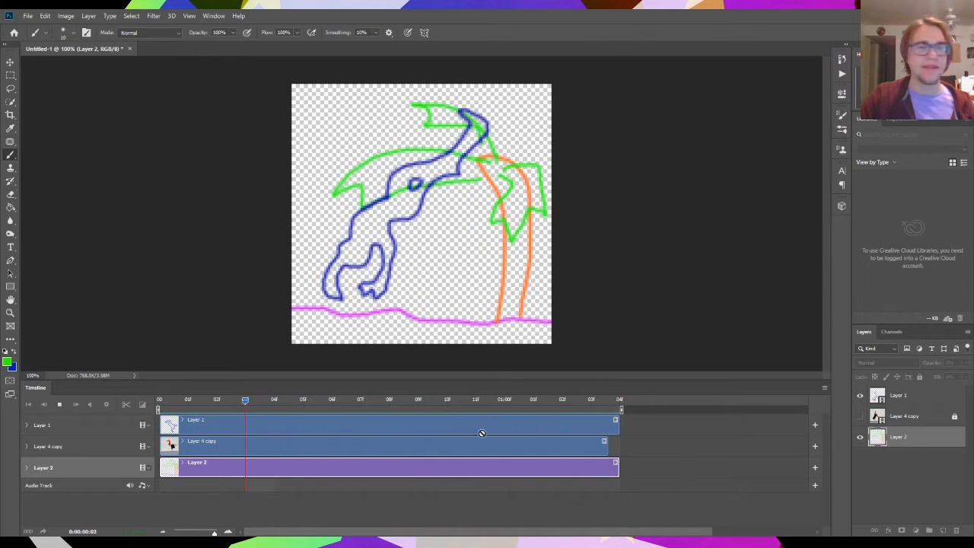
pyautogui.click(345, 402)
pyautogui.moveTo(347, 404); pyautogui.dragTo(159, 404)
# - Add a new layer above Layer 2 and cut its clip to end with the dancer's clip at 0:00:01:04
pyautogui.click(942, 530)
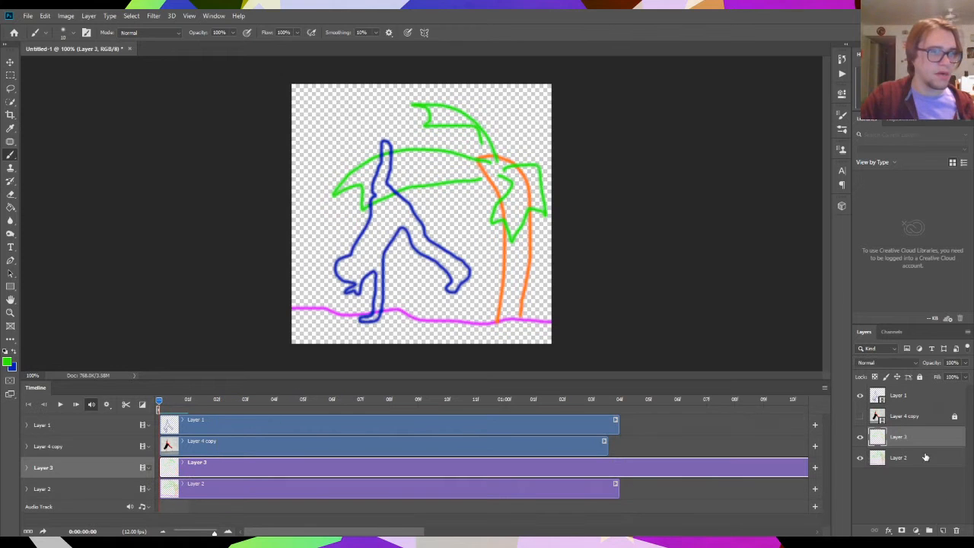
pyautogui.click(618, 399)
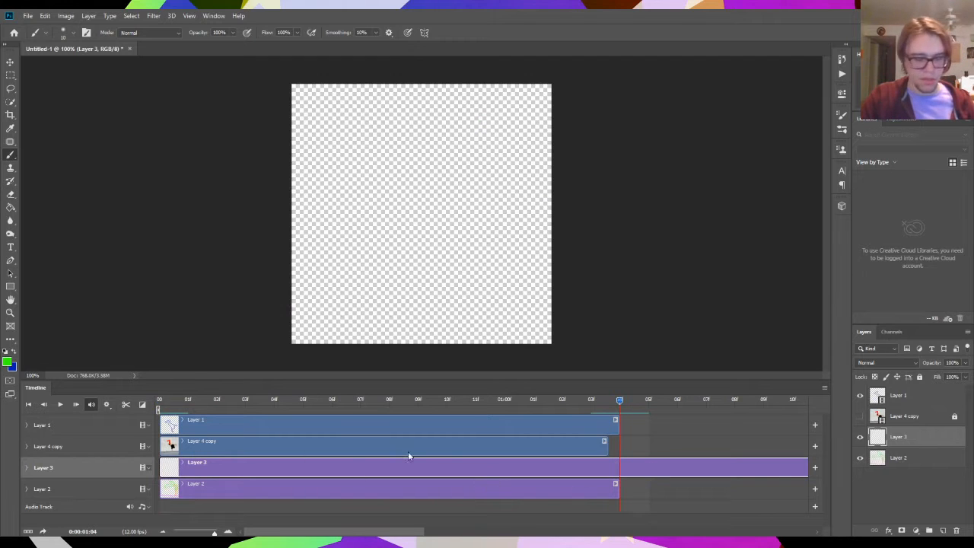
pyautogui.click(125, 404)
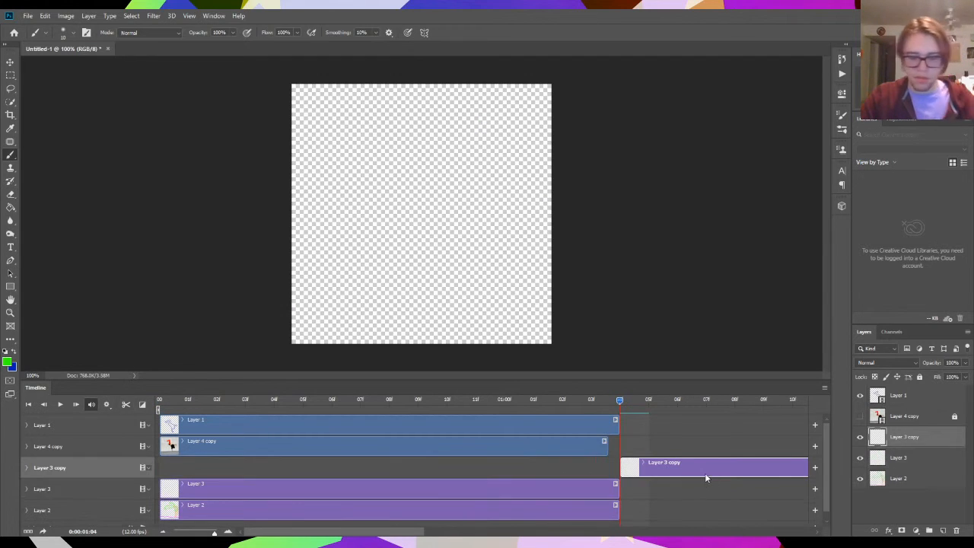
pyautogui.press('Delete')
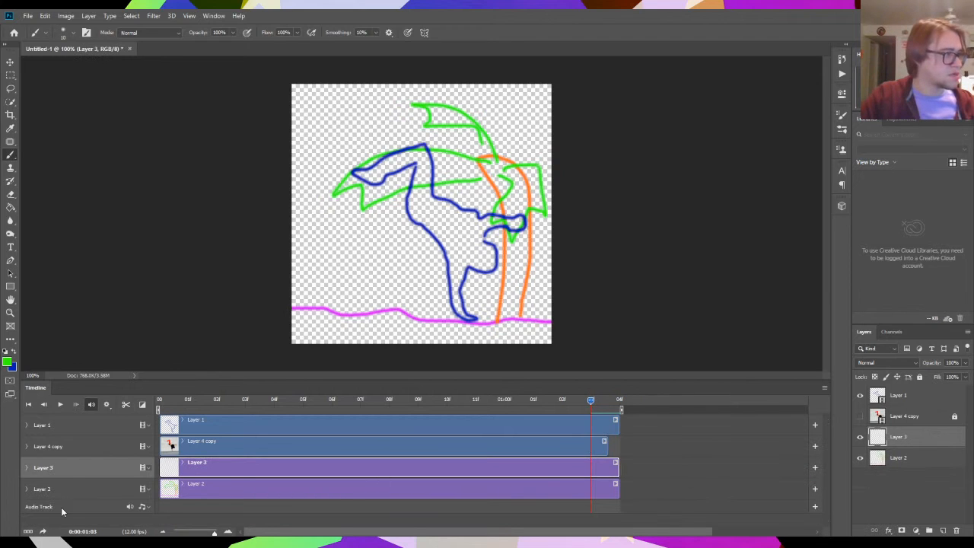
# - Move Layer 3 beneath Layer 2, fill it with white using the Paint Bucket, and play back the animation
pyautogui.moveTo(915, 437); pyautogui.dragTo(913, 476)
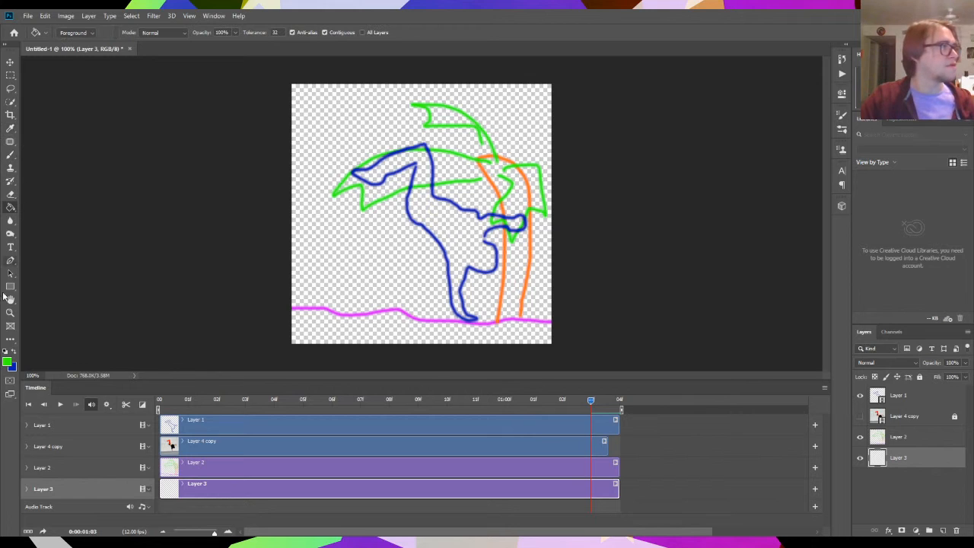
pyautogui.click(7, 362)
pyautogui.moveTo(431, 216)
pyautogui.mouseDown()
pyautogui.moveTo(426, 224)
pyautogui.moveTo(359, 94)
pyautogui.moveTo(312, 98)
pyautogui.mouseUp()
pyautogui.click(555, 110)
pyautogui.click(332, 217)
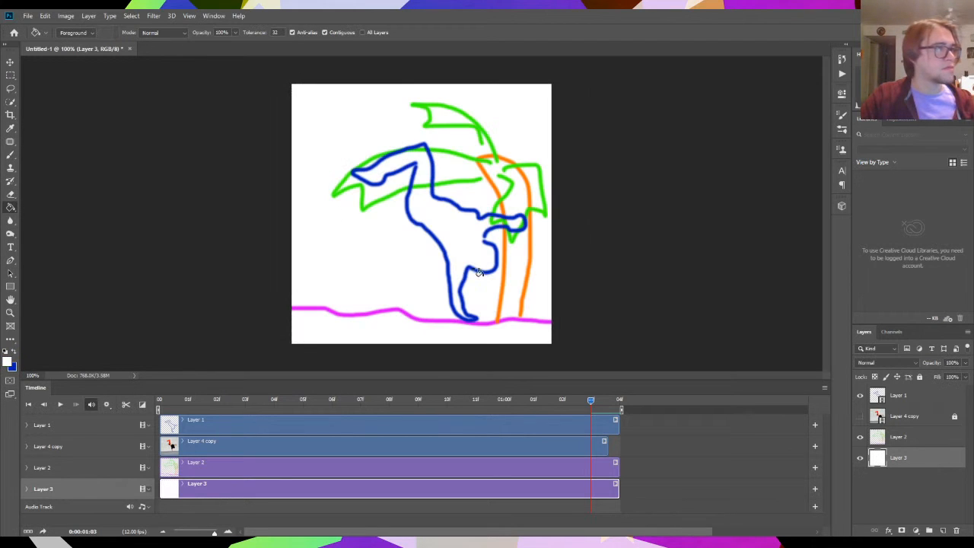
pyautogui.press('space')
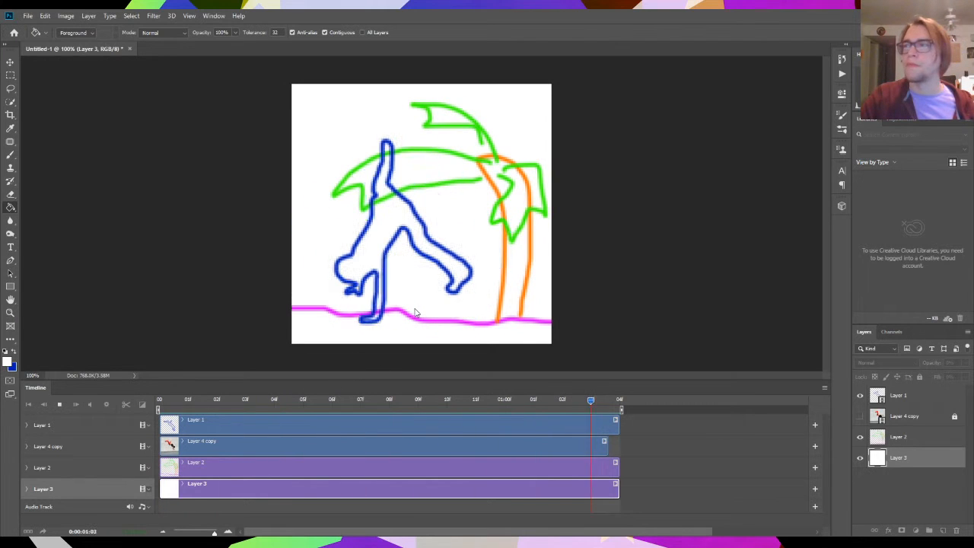
pyautogui.press('space')
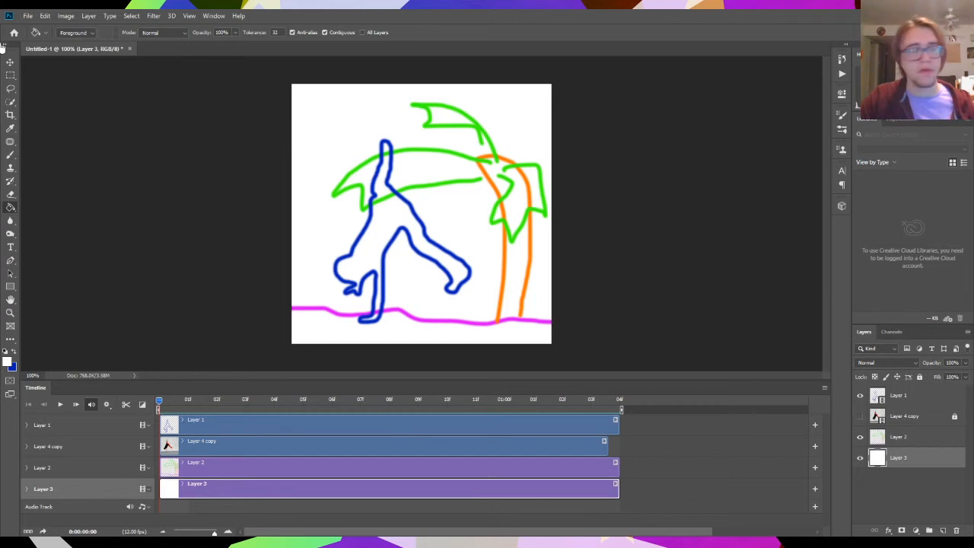
# - Open the Save for Web (Legacy) export and preview the GIF animation
pyautogui.click(27, 16)
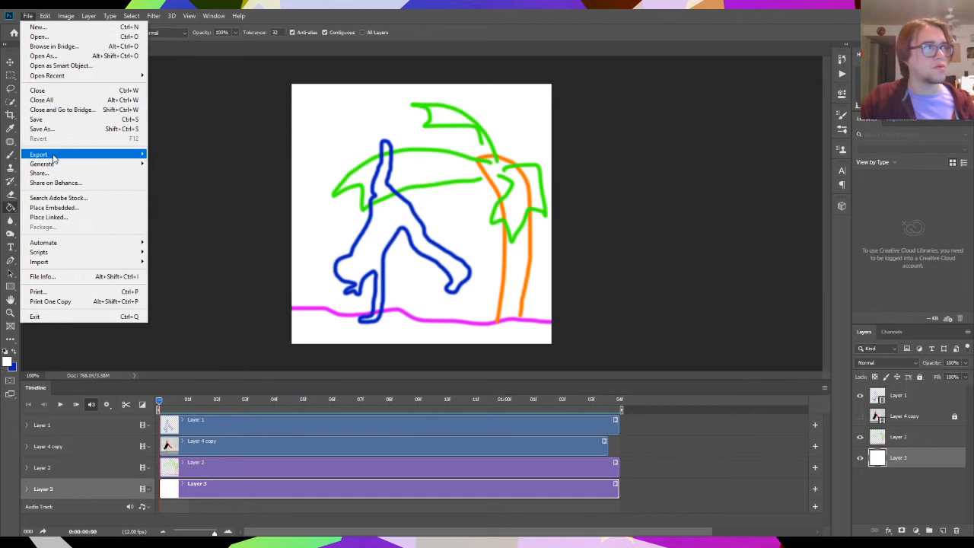
pyautogui.moveTo(54, 156)
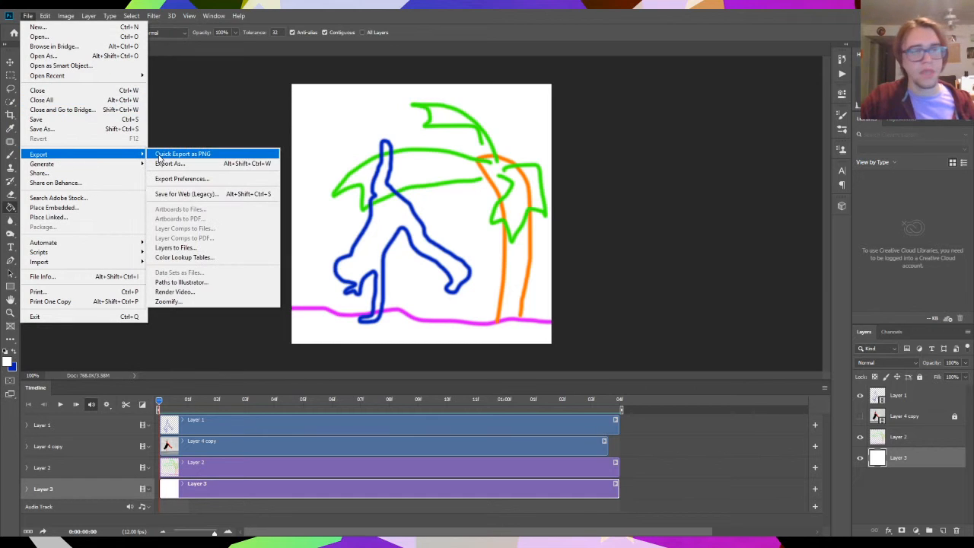
pyautogui.click(226, 194)
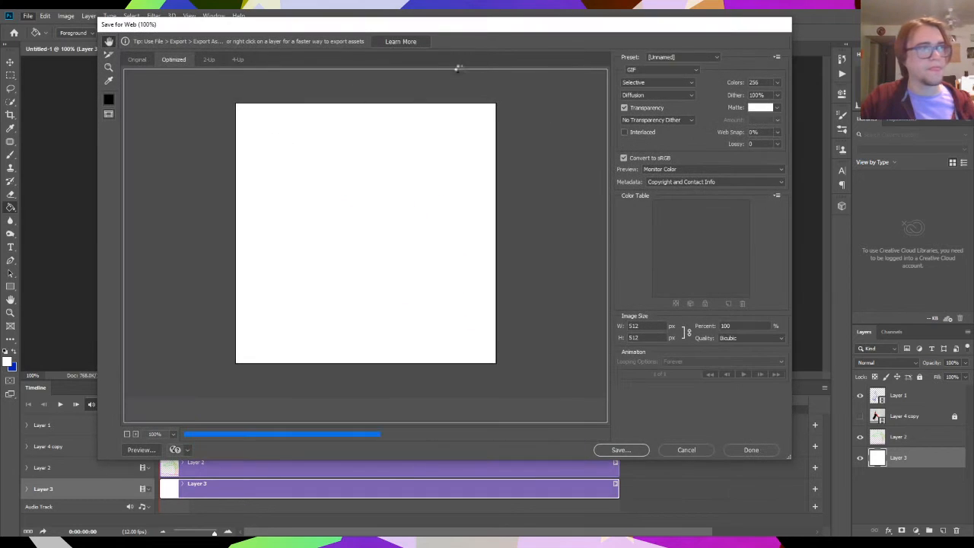
pyautogui.moveTo(498, 33); pyautogui.dragTo(532, 44)
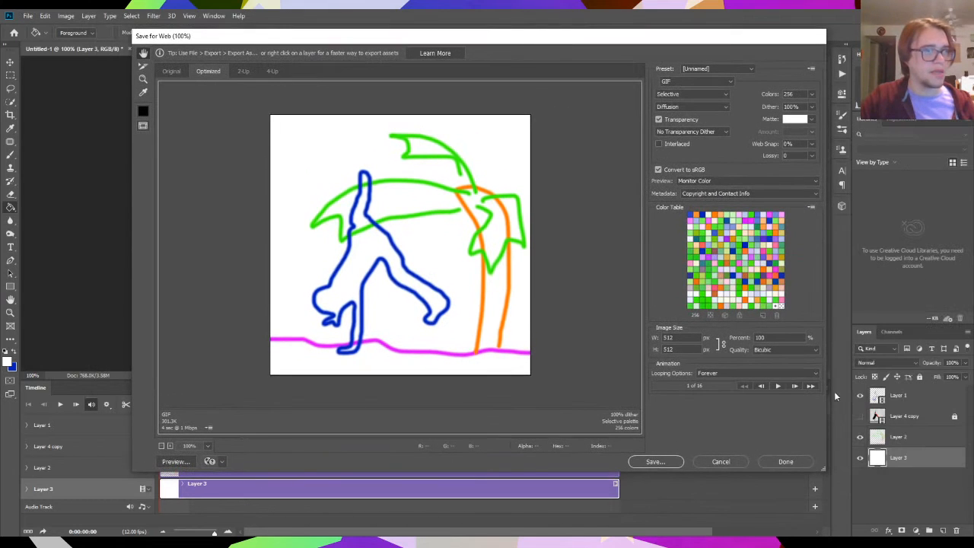
pyautogui.click(778, 386)
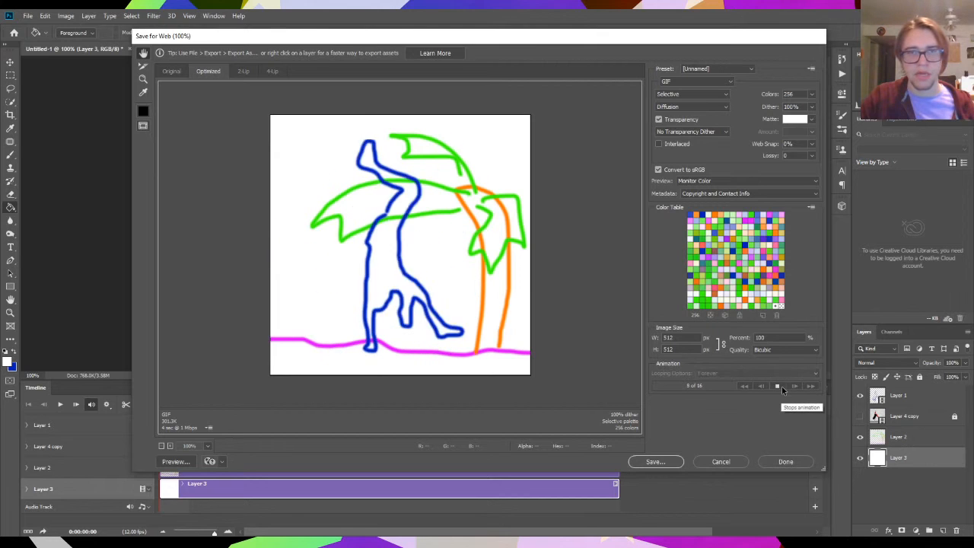
pyautogui.click(780, 388)
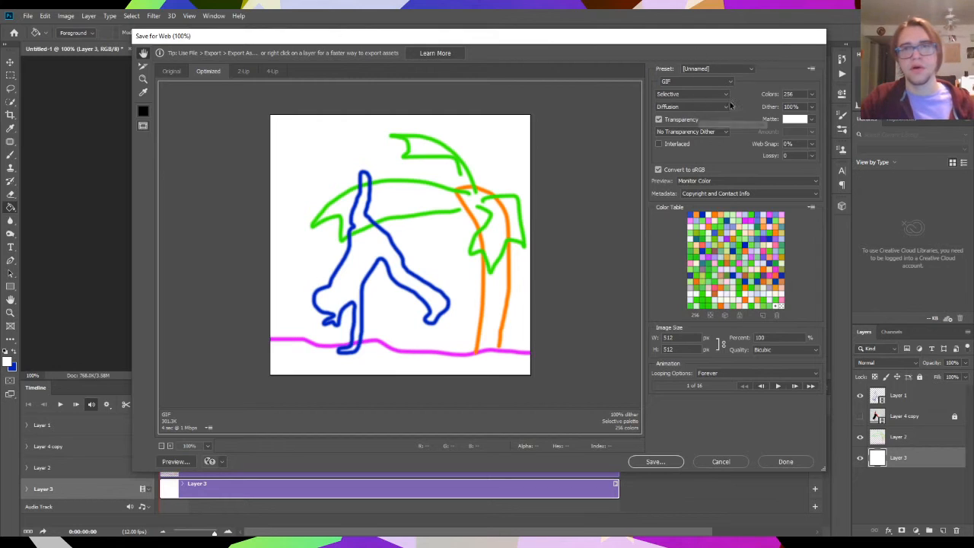
# - Keep GIF as the export format and scale the image size to 75 percent
pyautogui.click(692, 82)
pyautogui.click(692, 83)
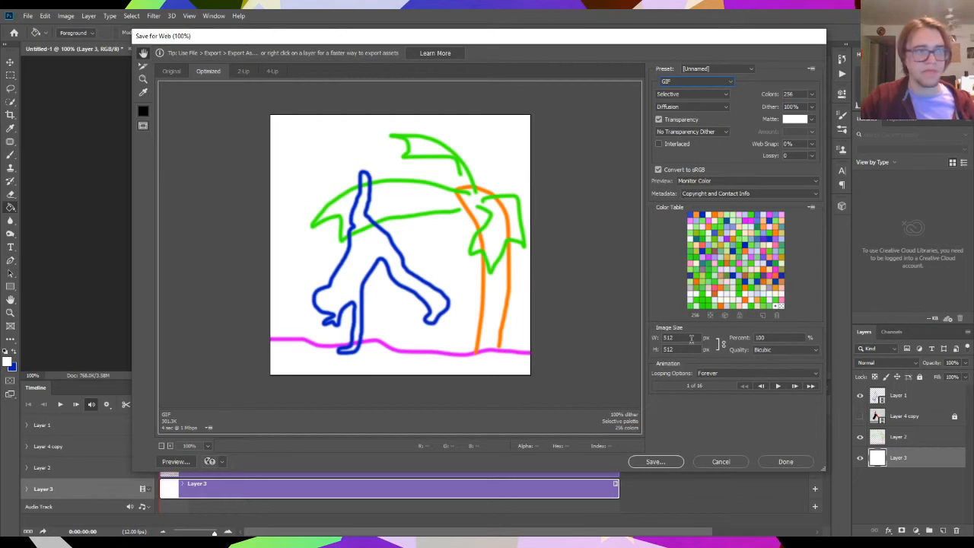
pyautogui.click(691, 338)
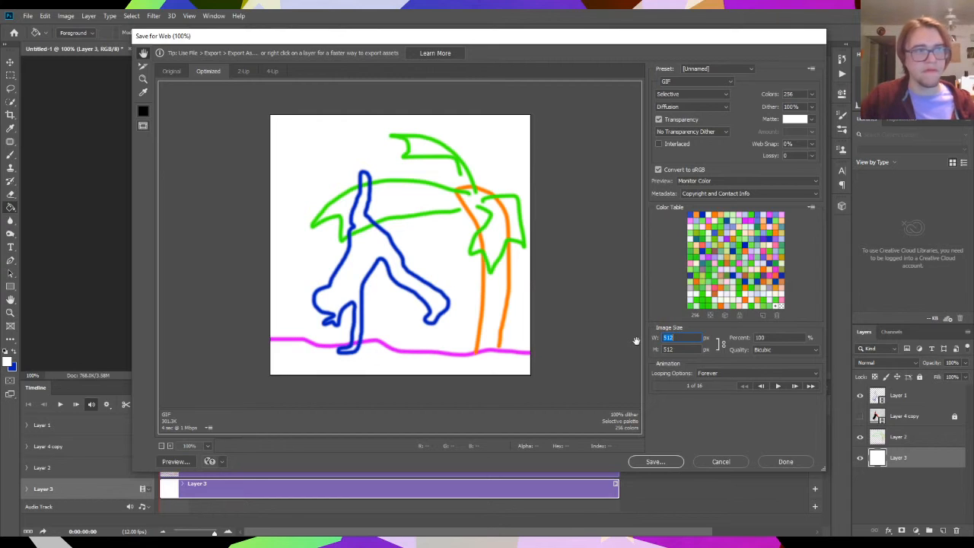
pyautogui.click(776, 336)
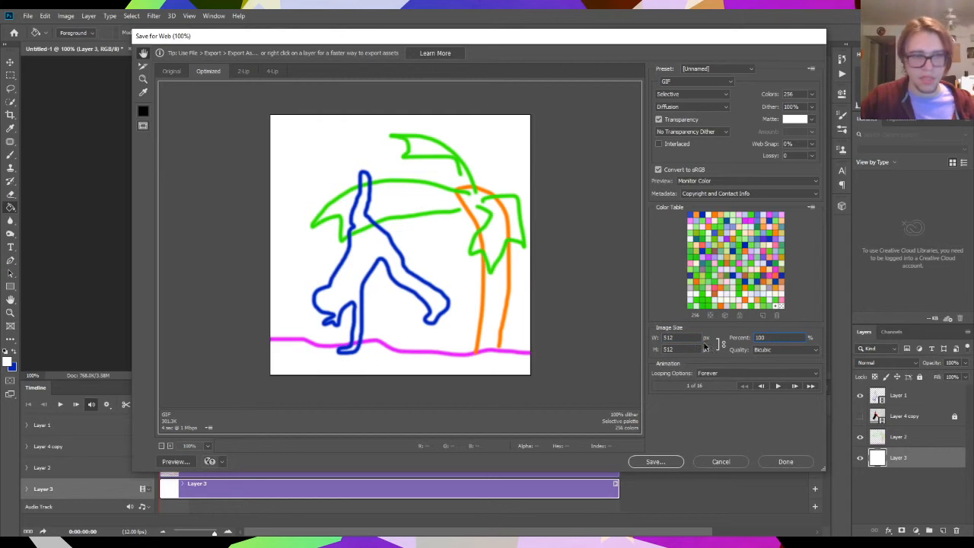
pyautogui.moveTo(770, 337); pyautogui.dragTo(706, 341)
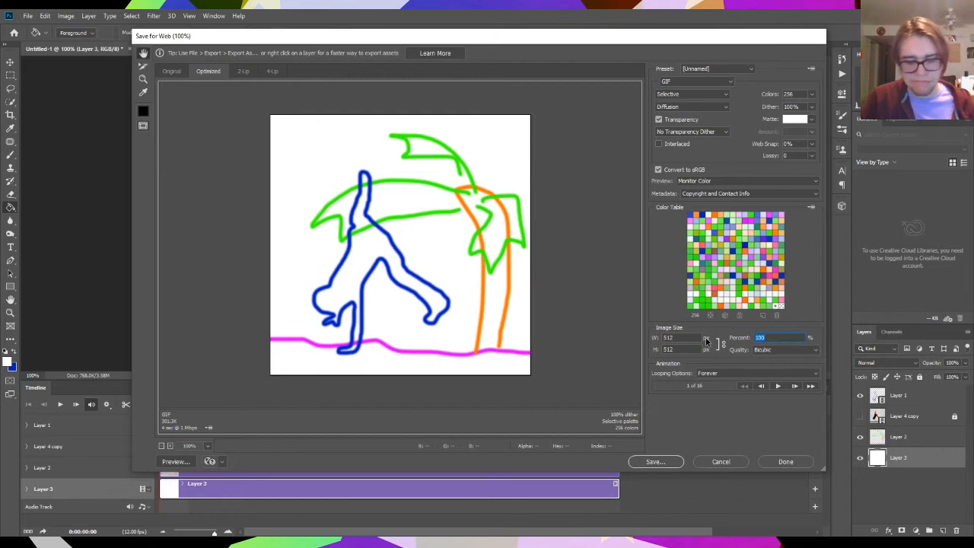
pyautogui.write('75')
pyautogui.press('Tab')
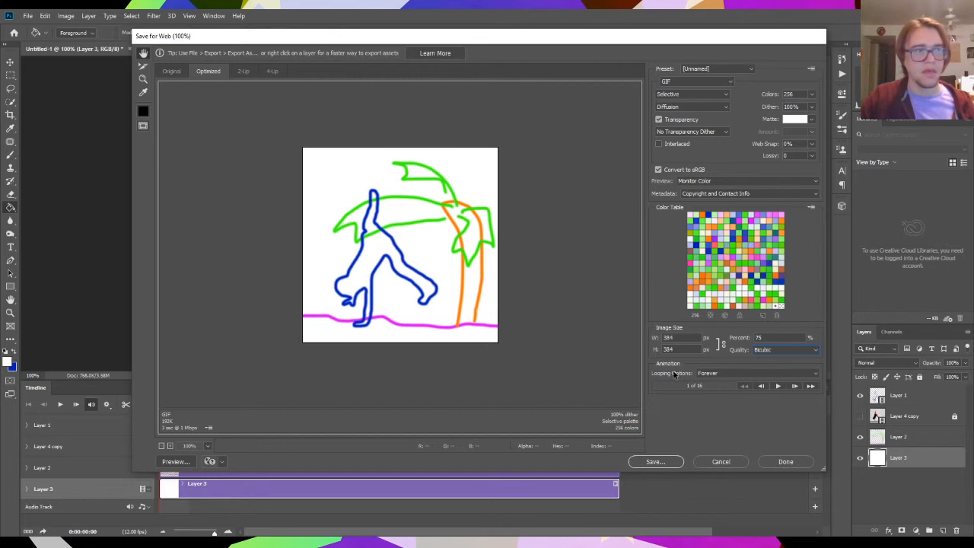
# - Set the GIF's looping option to Once
pyautogui.click(726, 374)
pyautogui.click(728, 387)
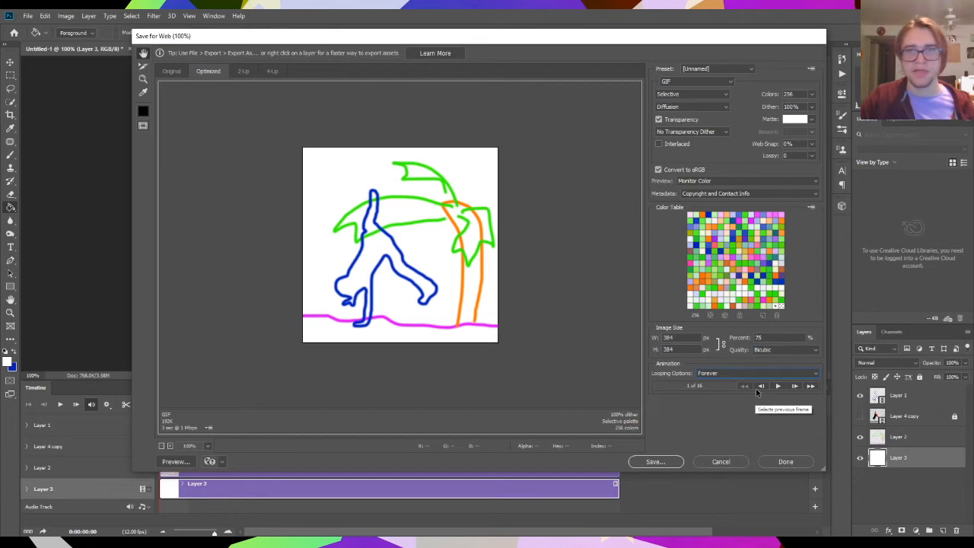
pyautogui.click(752, 374)
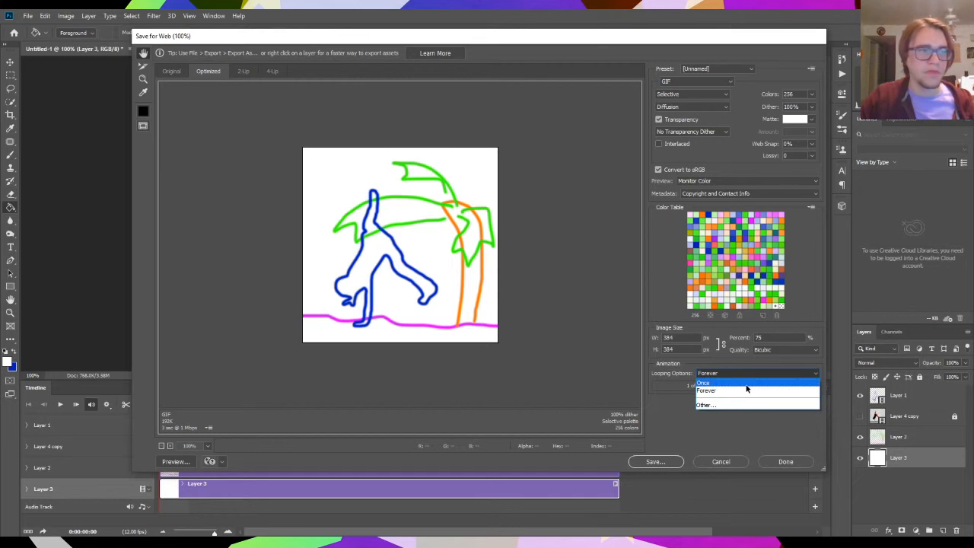
pyautogui.click(746, 384)
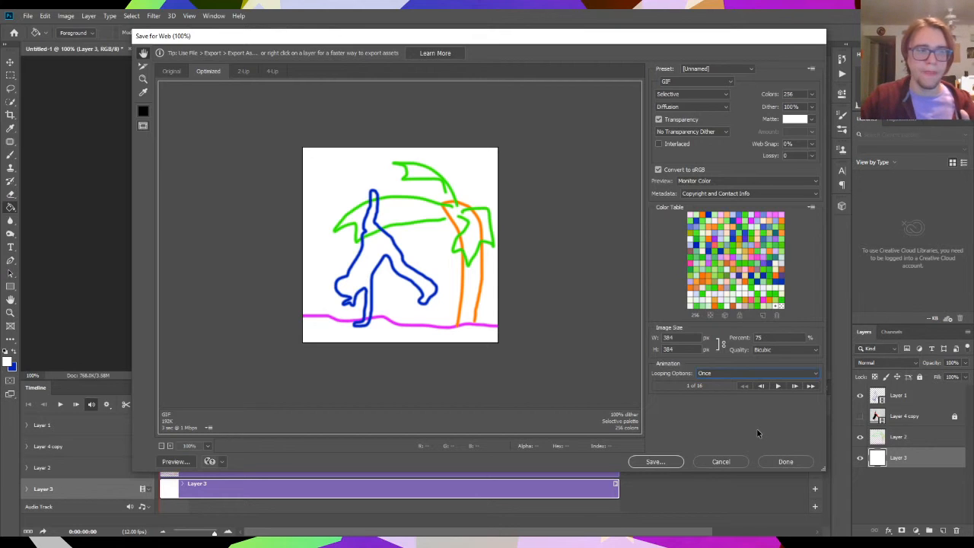
# - Set the GIF's looping option to Forever and preview the scaled animation
pyautogui.click(777, 373)
pyautogui.click(778, 387)
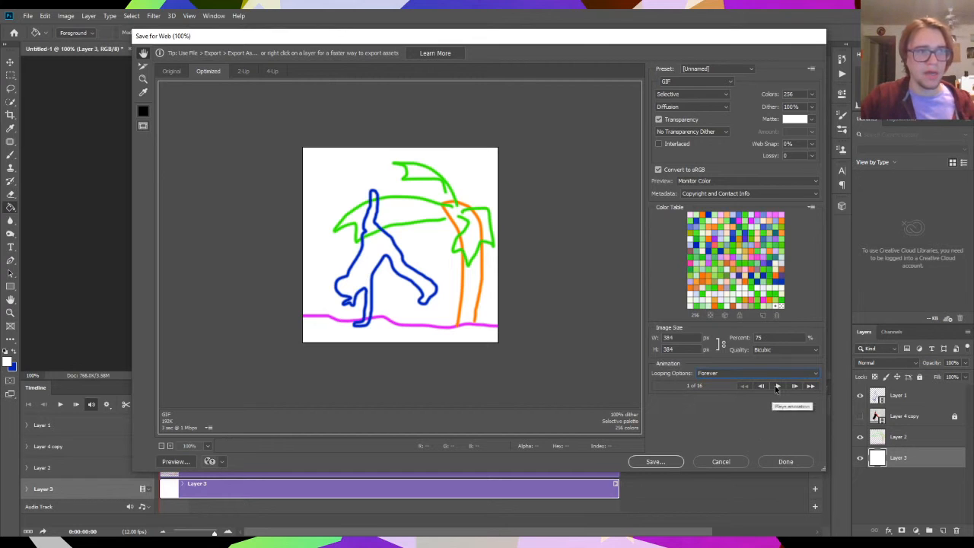
pyautogui.click(777, 387)
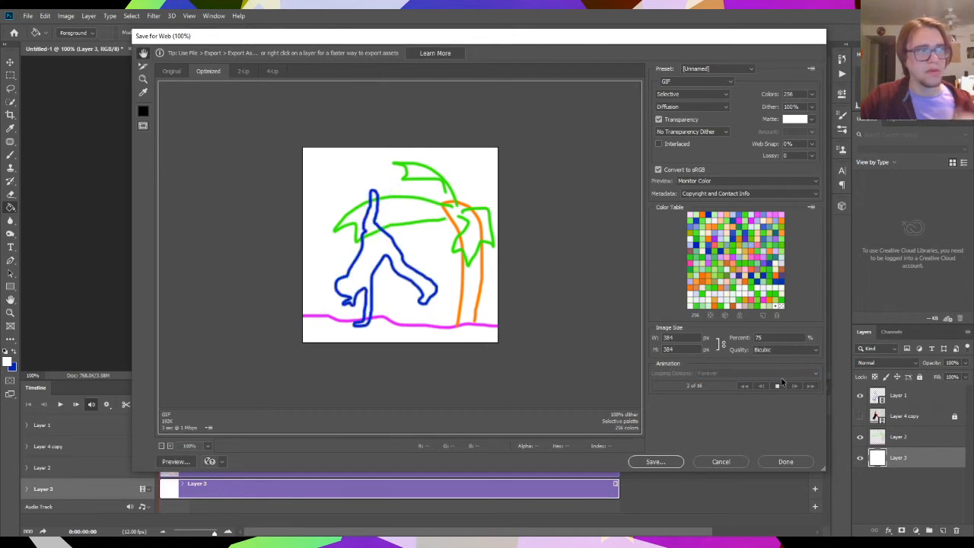
pyautogui.click(777, 387)
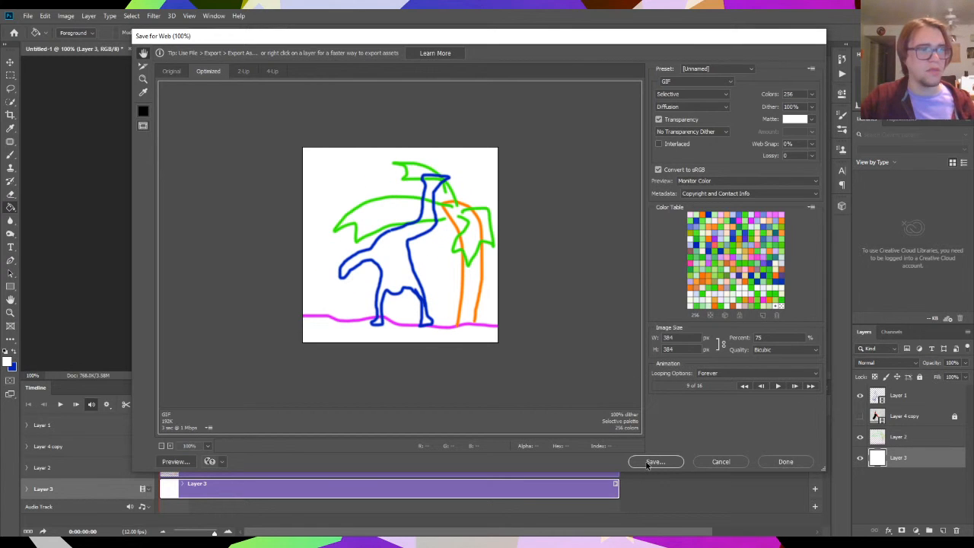
# - Start saving the optimized GIF and choose the Downloads folder as its destination
pyautogui.click(648, 462)
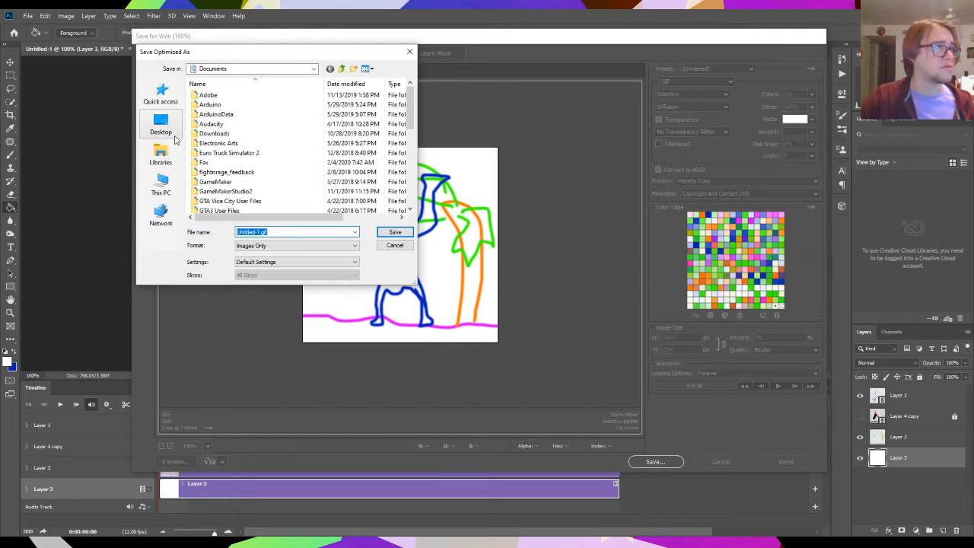
pyautogui.click(313, 70)
pyautogui.scroll(3, 251, 137)
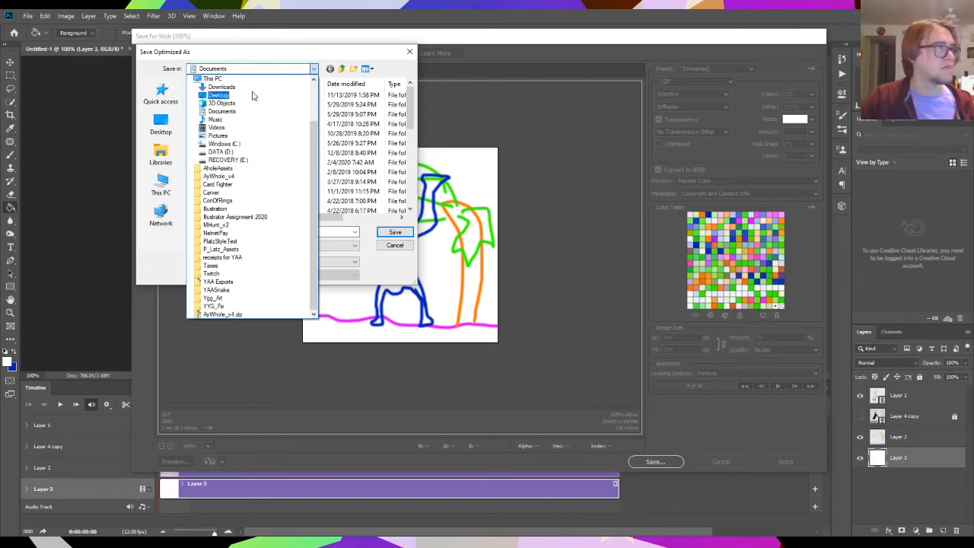
pyautogui.click(254, 95)
pyautogui.click(312, 70)
pyautogui.click(241, 89)
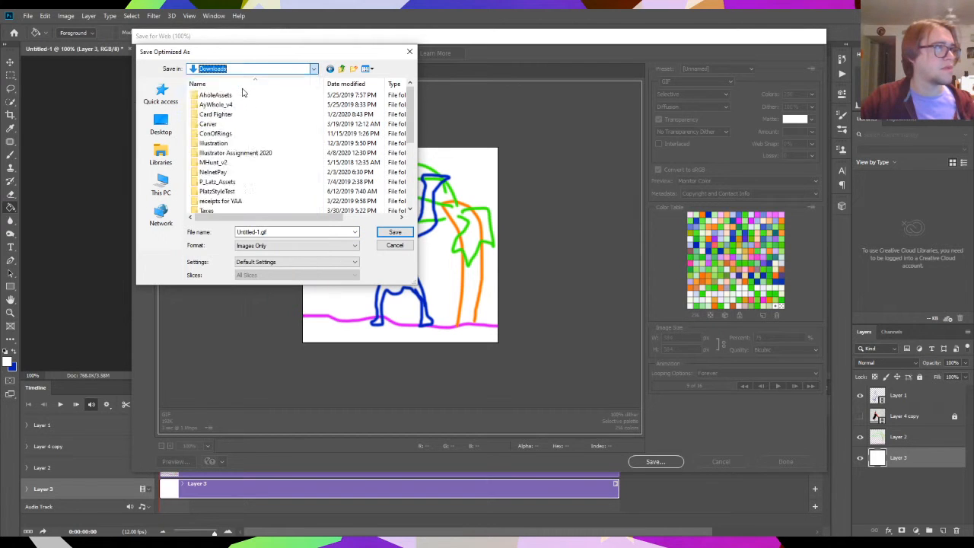
# - Name the file boydance, keep the Images Only format, and save the GIF
pyautogui.doubleClick(257, 232)
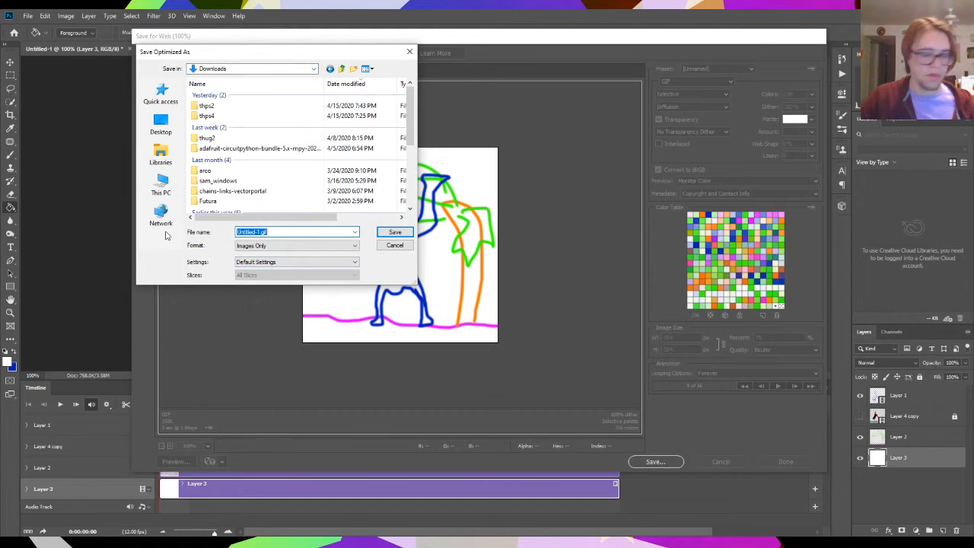
pyautogui.write('boydance')
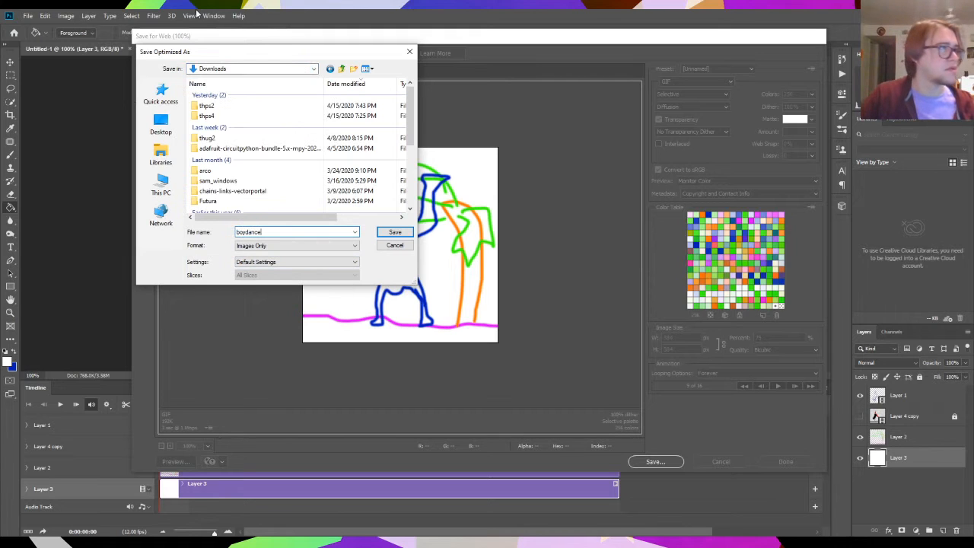
pyautogui.click(325, 250)
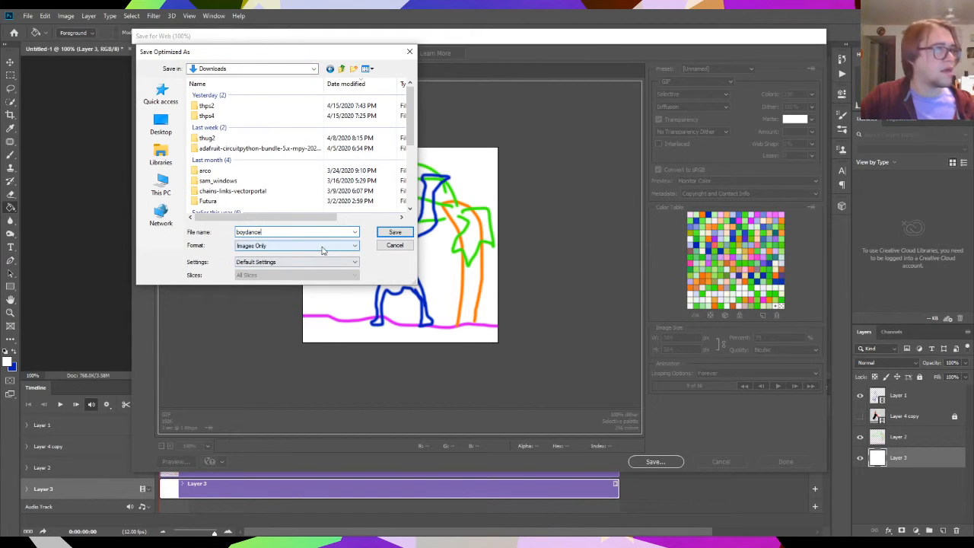
pyautogui.click(254, 247)
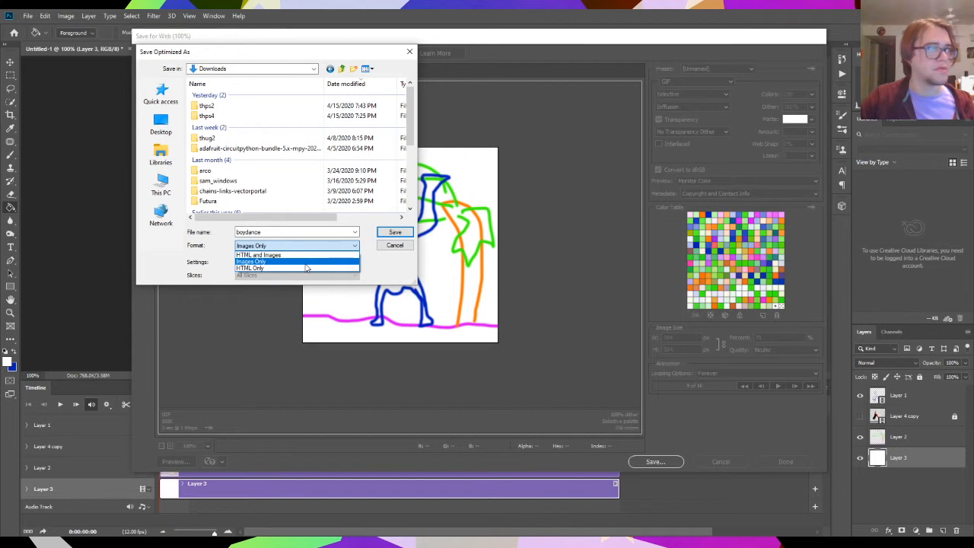
pyautogui.click(306, 264)
pyautogui.click(394, 233)
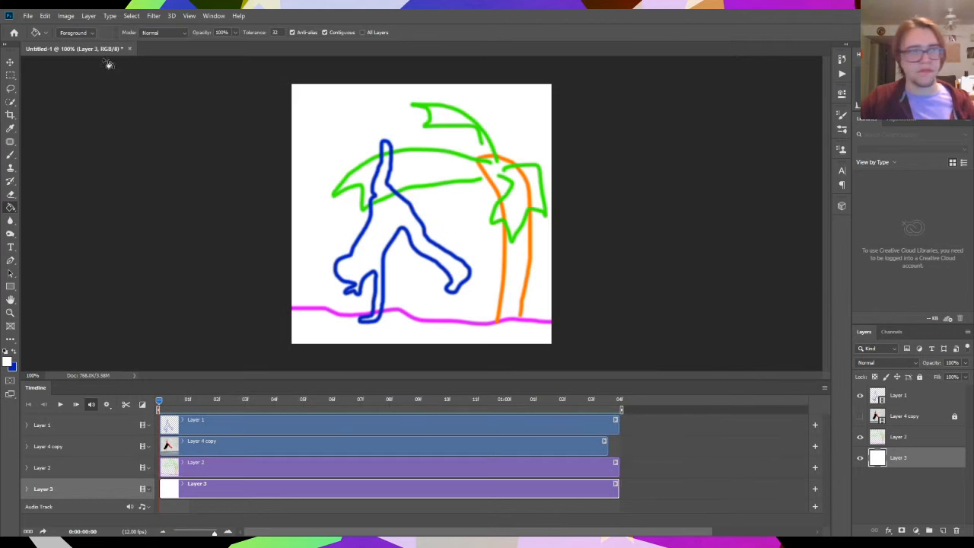
# - Switch to the Downloads folder in File Explorer and open boydance.gif to check the exported animation
pyautogui.hotkey('alt', 'Tab')
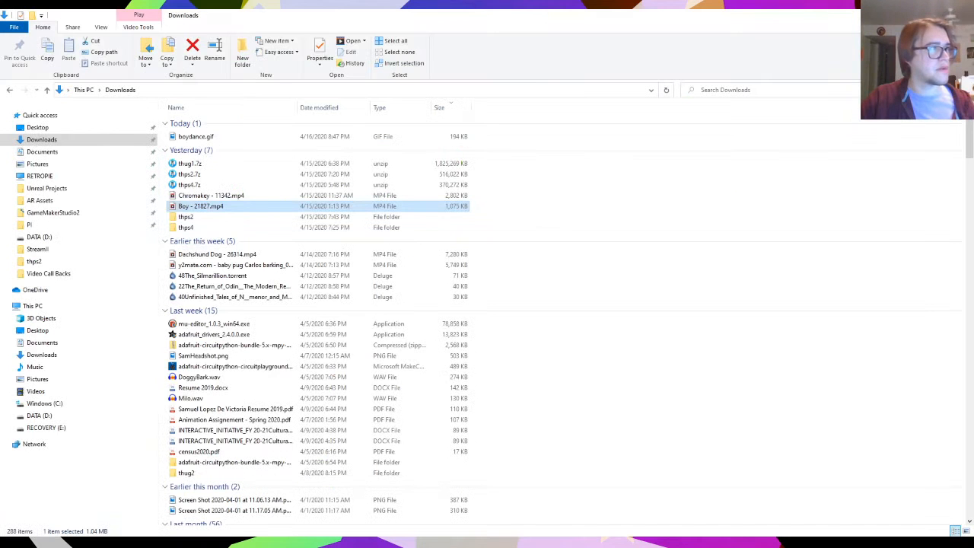
pyautogui.click(221, 137)
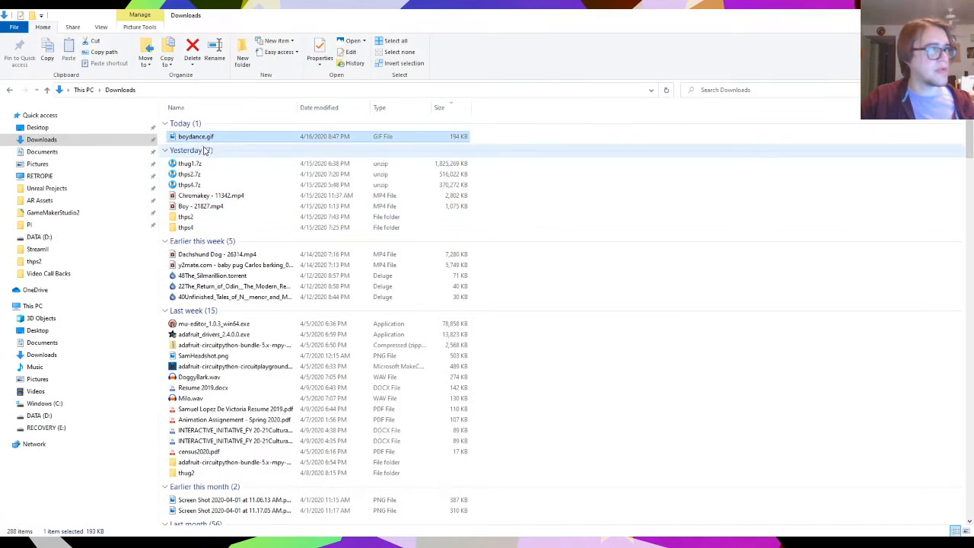
pyautogui.rightClick(200, 139)
pyautogui.click(195, 139)
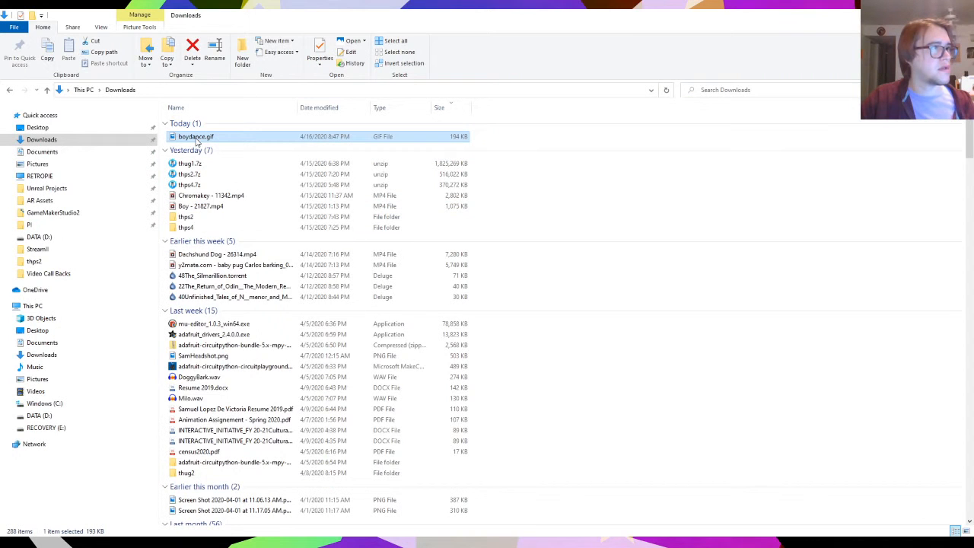
pyautogui.doubleClick(195, 138)
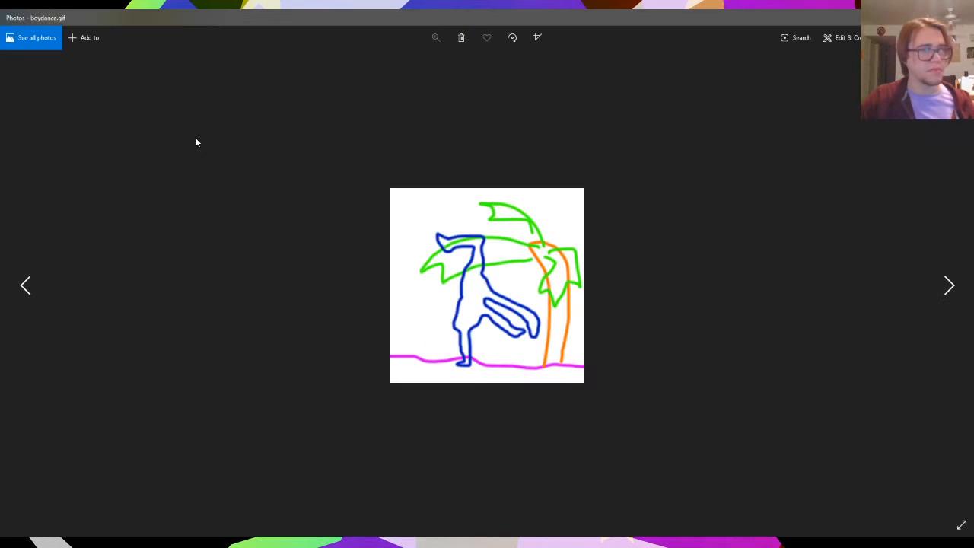